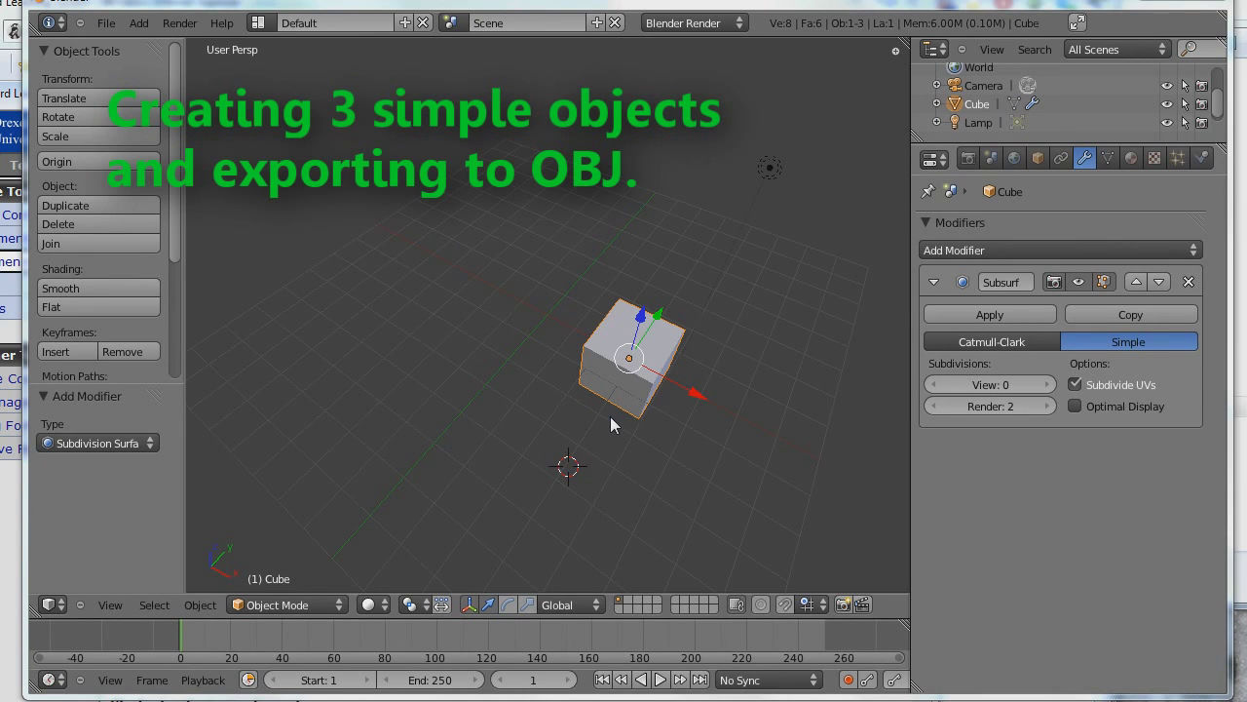
# Step: Load the factory settings to start from the default scene with its cube
pyautogui.click(104, 23)
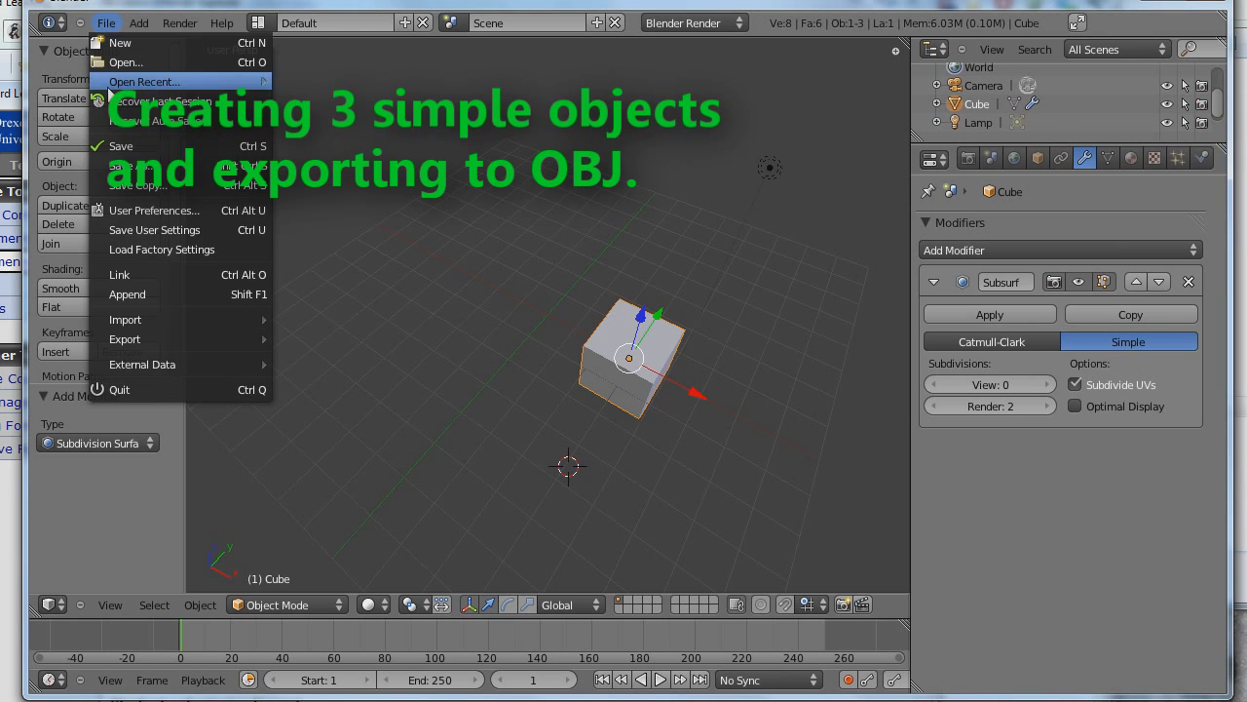
pyautogui.click(130, 251)
pyautogui.moveTo(498, 411); pyautogui.dragTo(618, 473, button='middle')
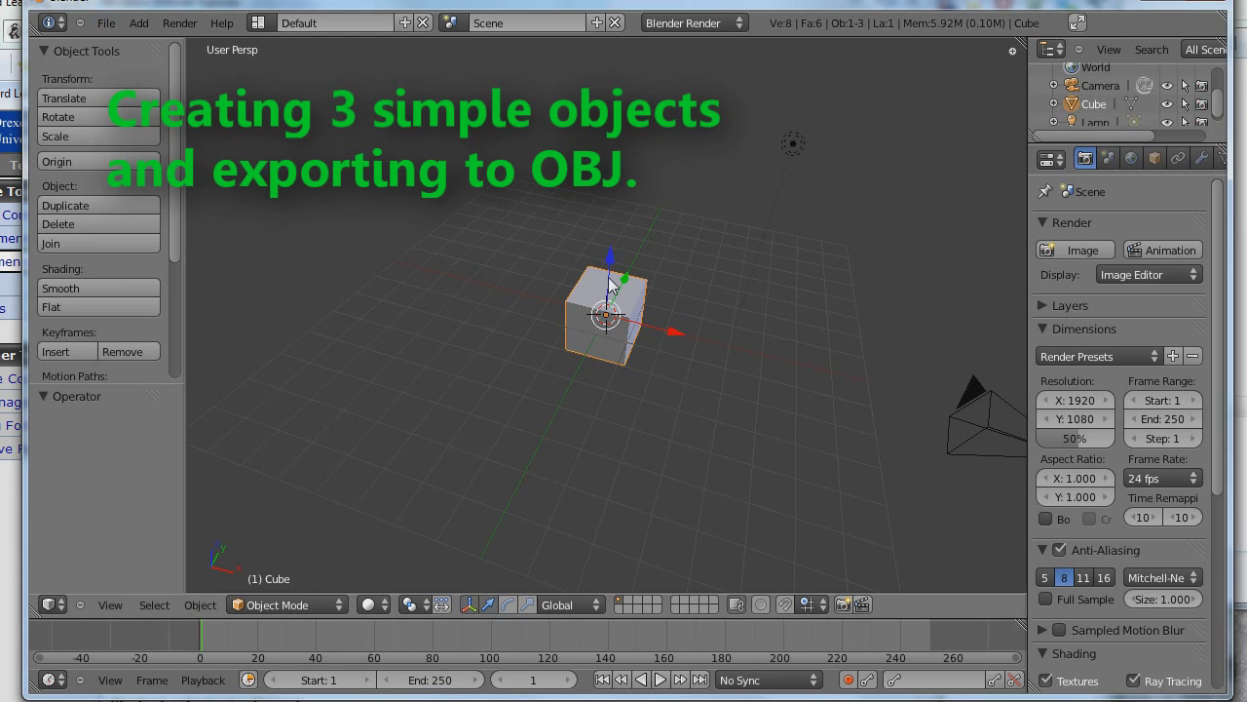
# Step: Raise the cube along Z by about 1.617 units and lower it again by about 0.376 units
pyautogui.moveTo(610, 282); pyautogui.dragTo(610, 241)
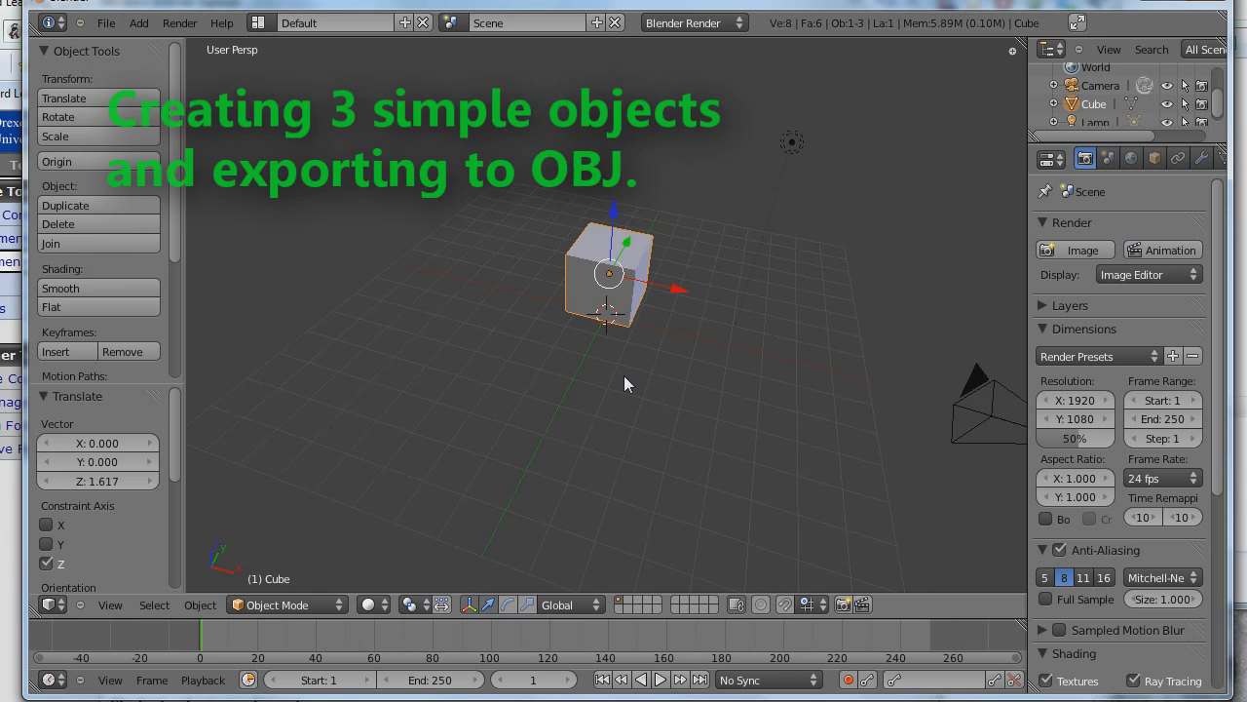
pyautogui.moveTo(624, 382); pyautogui.dragTo(637, 284, button='middle')
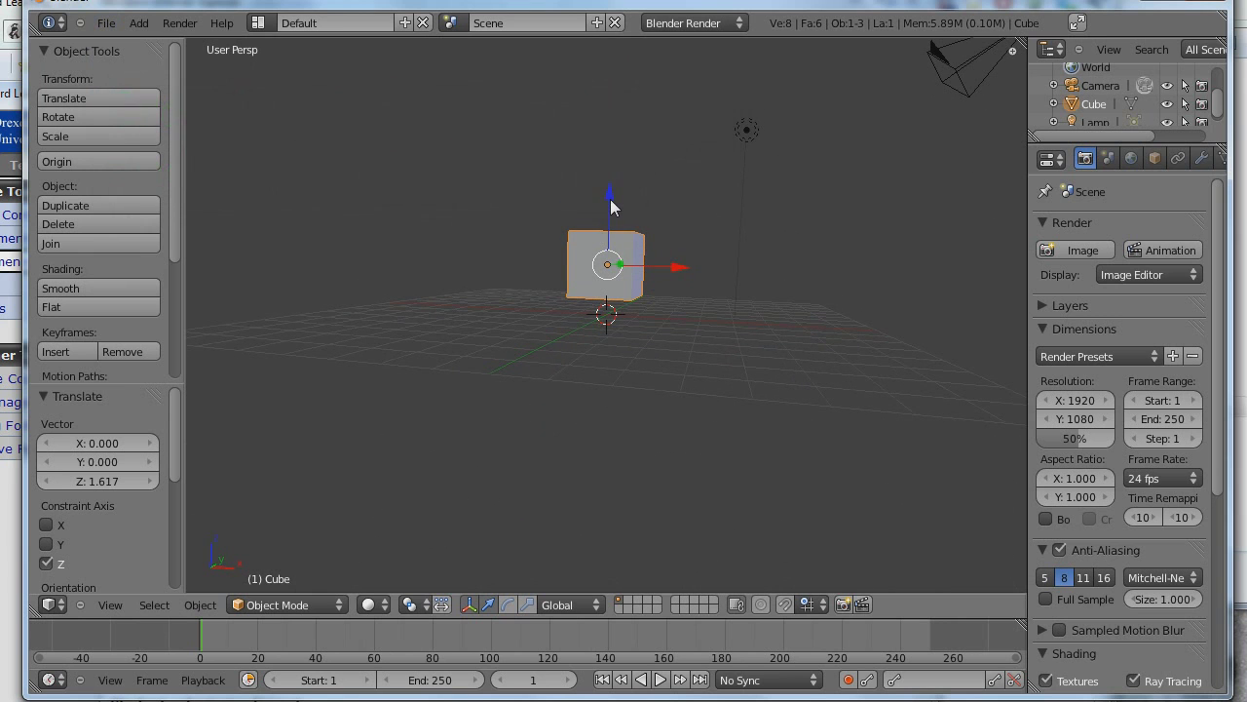
pyautogui.moveTo(611, 204); pyautogui.dragTo(609, 214)
pyautogui.moveTo(631, 363); pyautogui.dragTo(621, 489, button='middle')
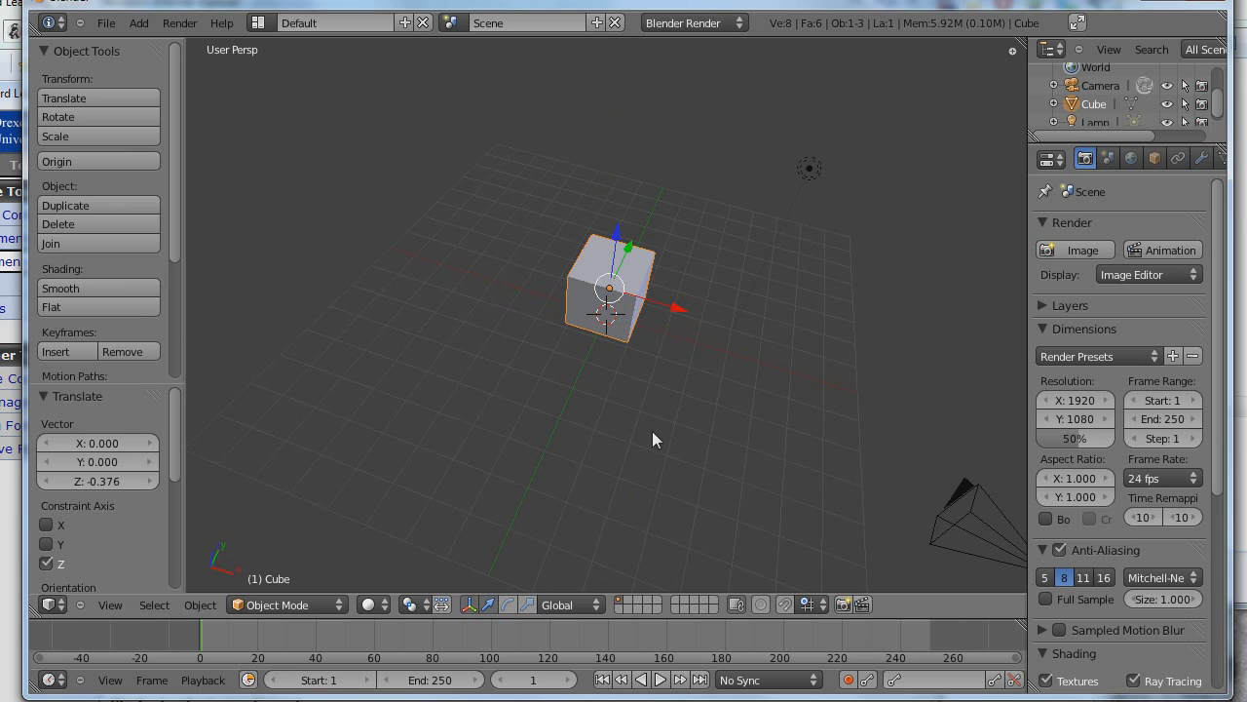
# Step: Scale the cube uniformly by 1.7 and stretch it along Z by about 1.34
pyautogui.press('s')
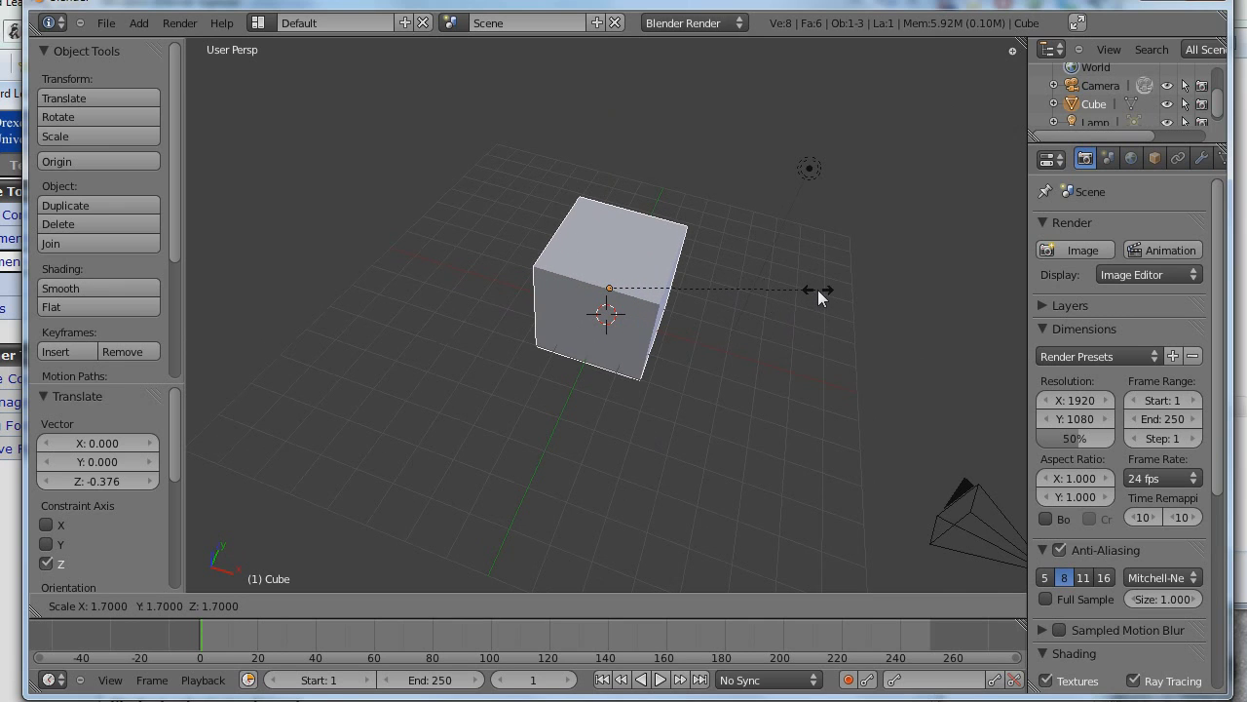
pyautogui.click(818, 289)
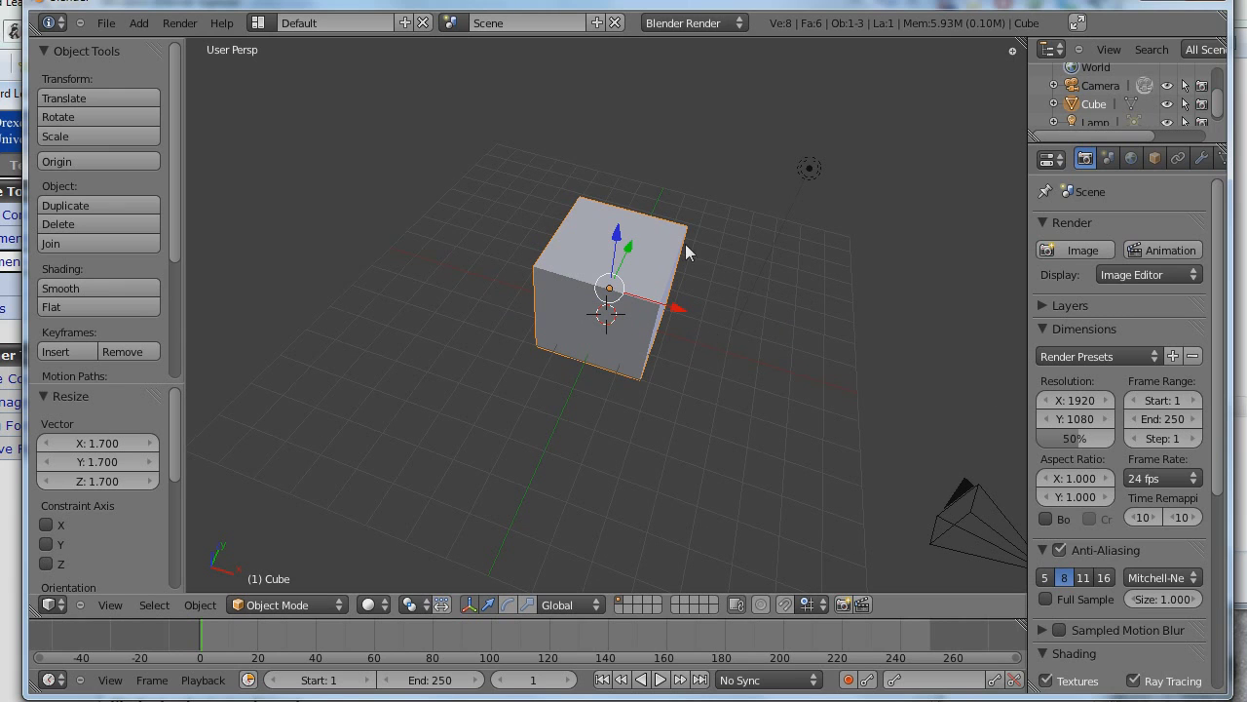
pyautogui.press('s')
pyautogui.press('z')
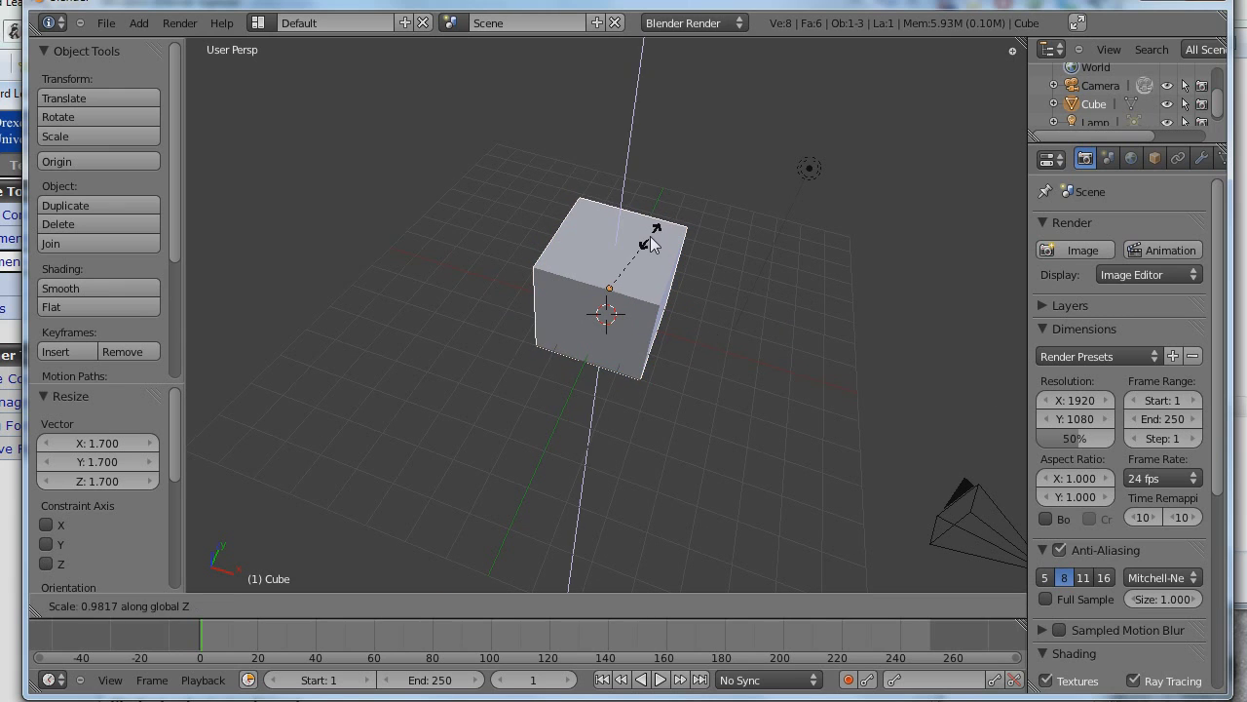
pyautogui.click(634, 207)
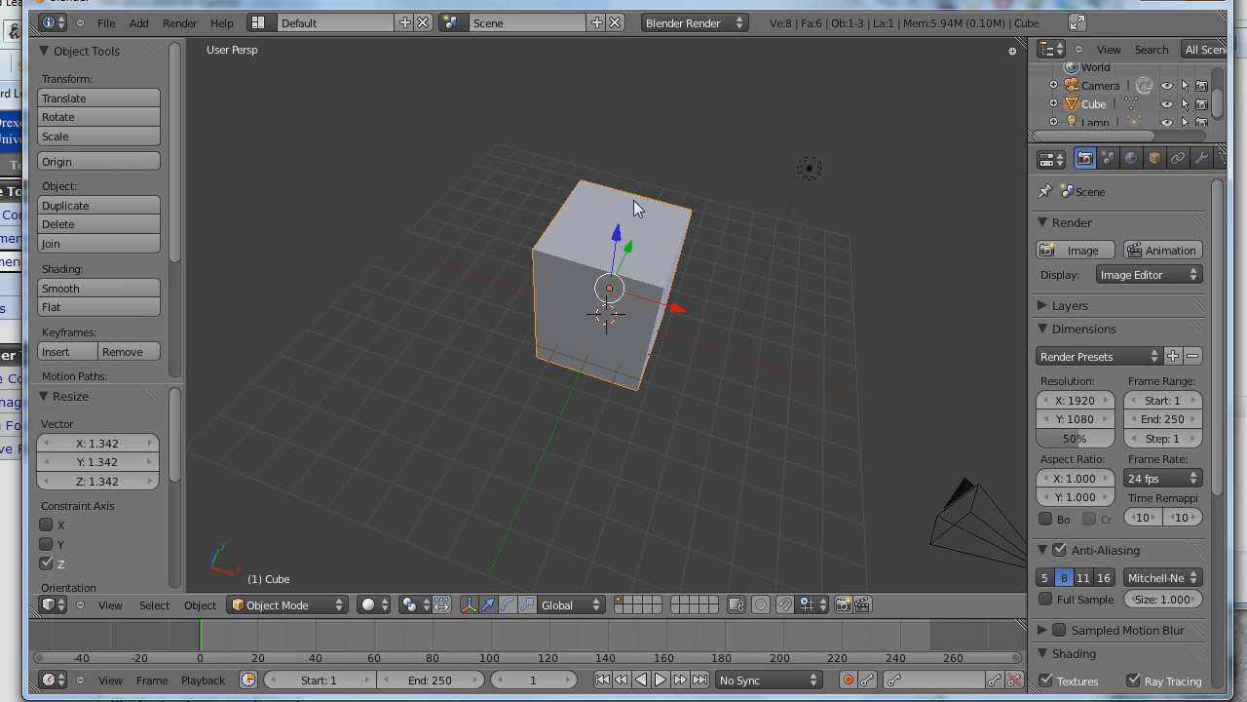
# Step: Show the cube's transform properties and set its Z dimension to 5
pyautogui.press('n')
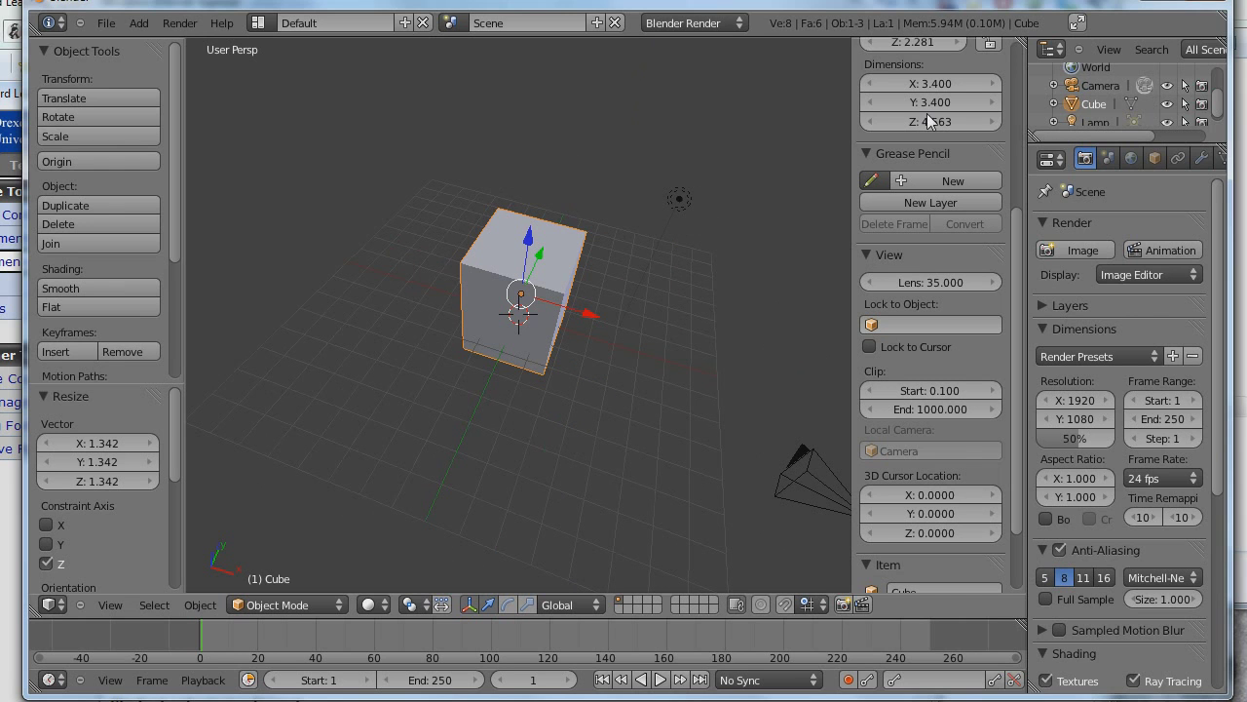
pyautogui.moveTo(1017, 262); pyautogui.dragTo(1008, 116)
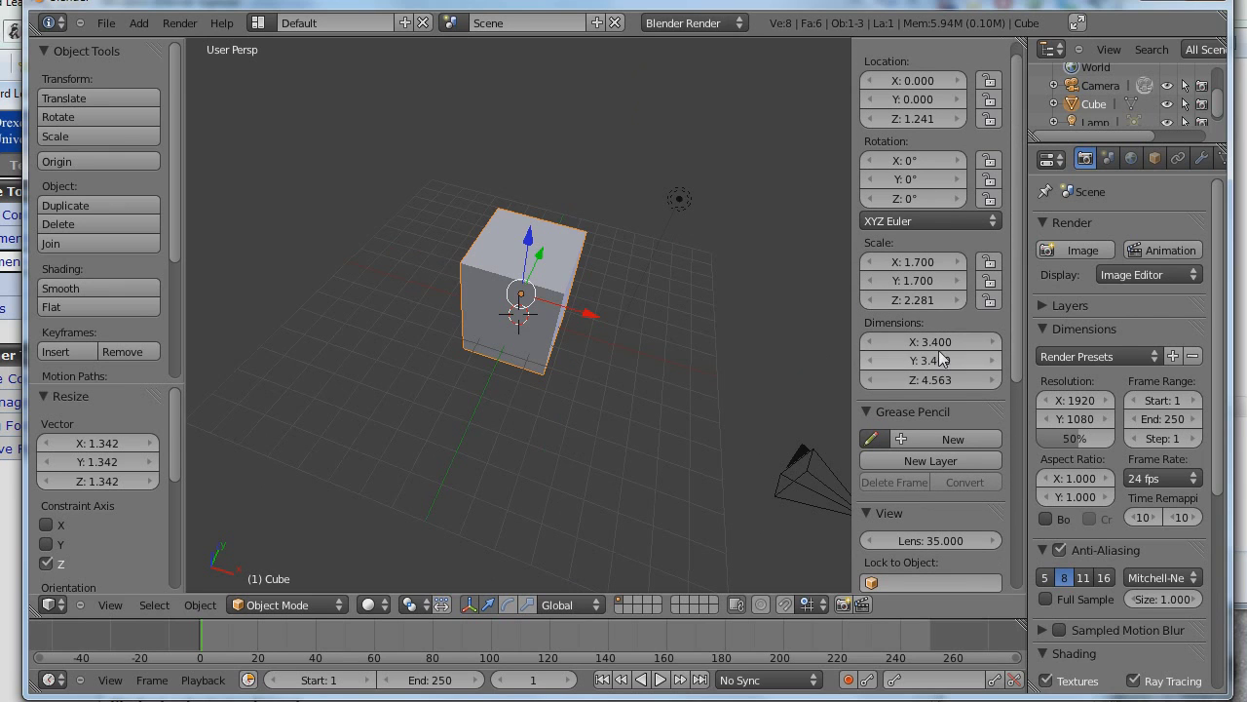
pyautogui.click(941, 380)
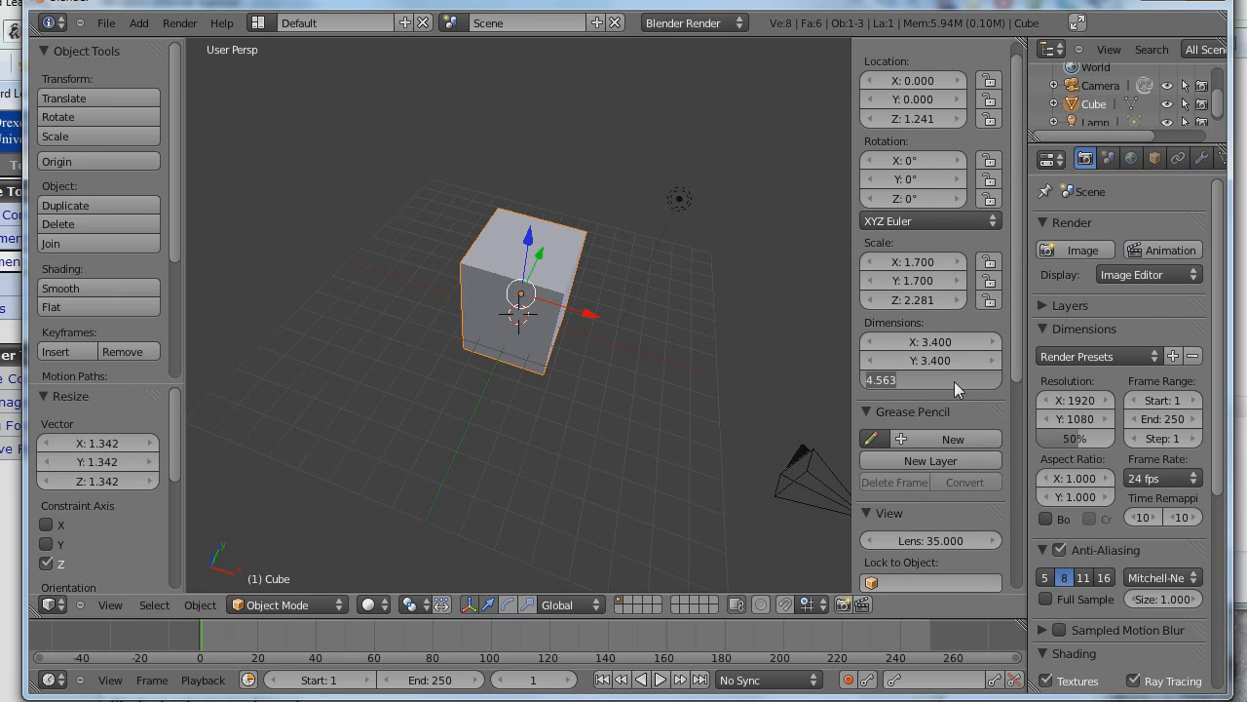
pyautogui.write('5')
pyautogui.press('Return')
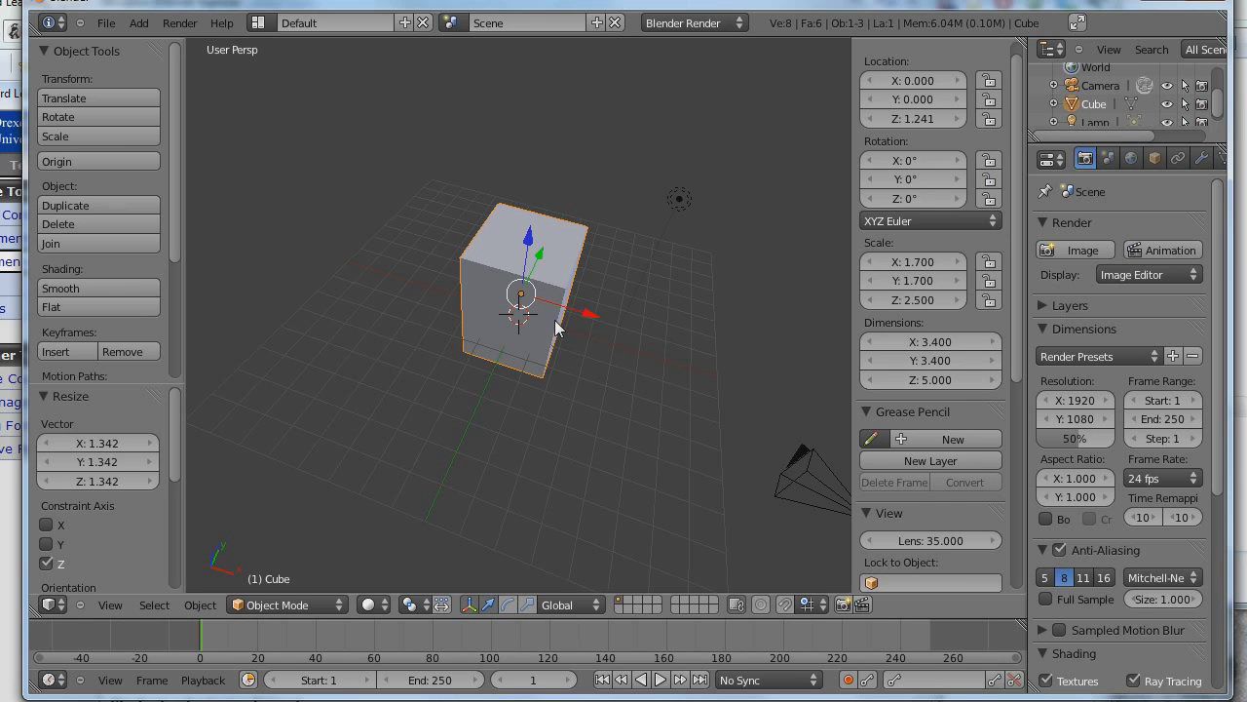
# Step: Set the cube's Z location to 2.5 so its base rests on the grid floor
pyautogui.moveTo(578, 390); pyautogui.dragTo(592, 277, button='middle')
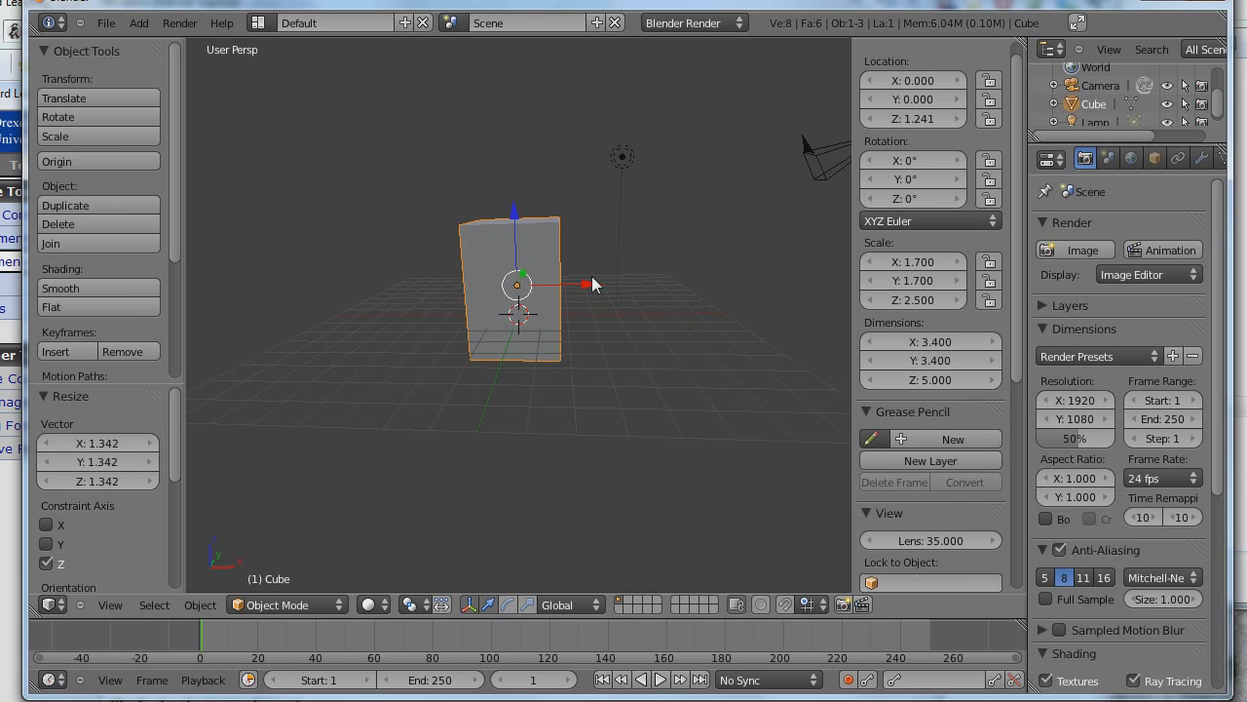
pyautogui.click(922, 118)
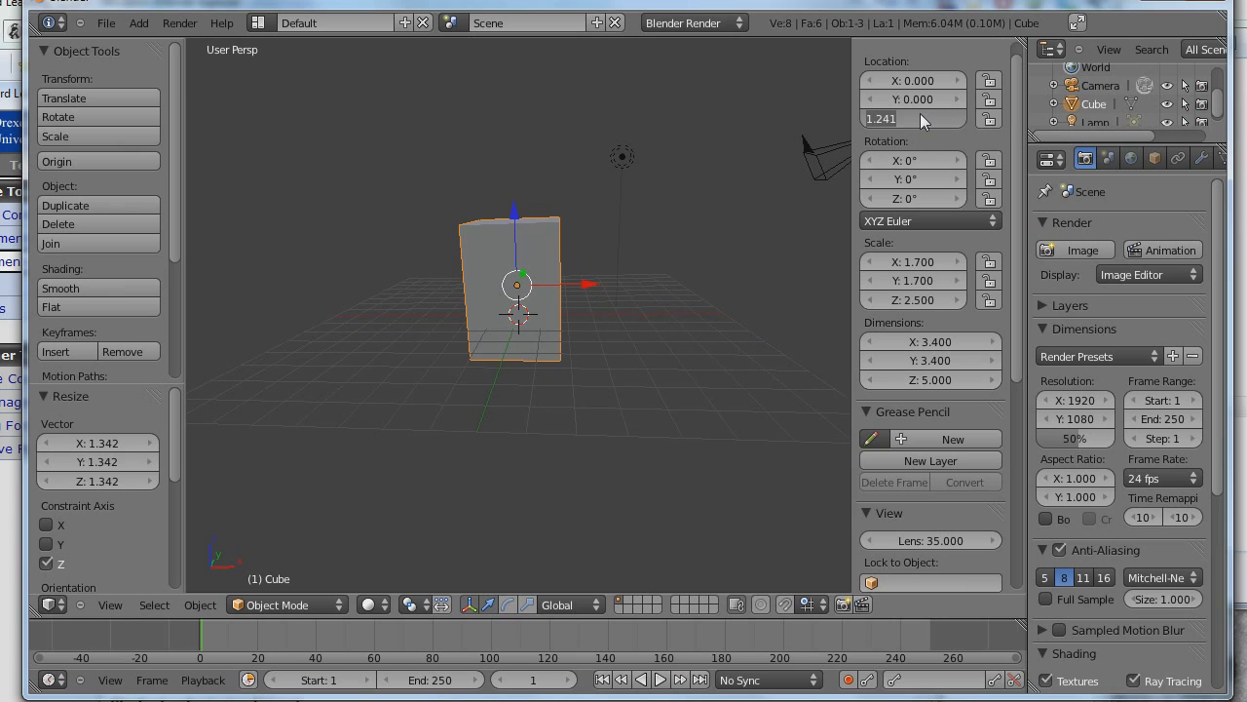
pyautogui.write('2.5')
pyautogui.press('Return')
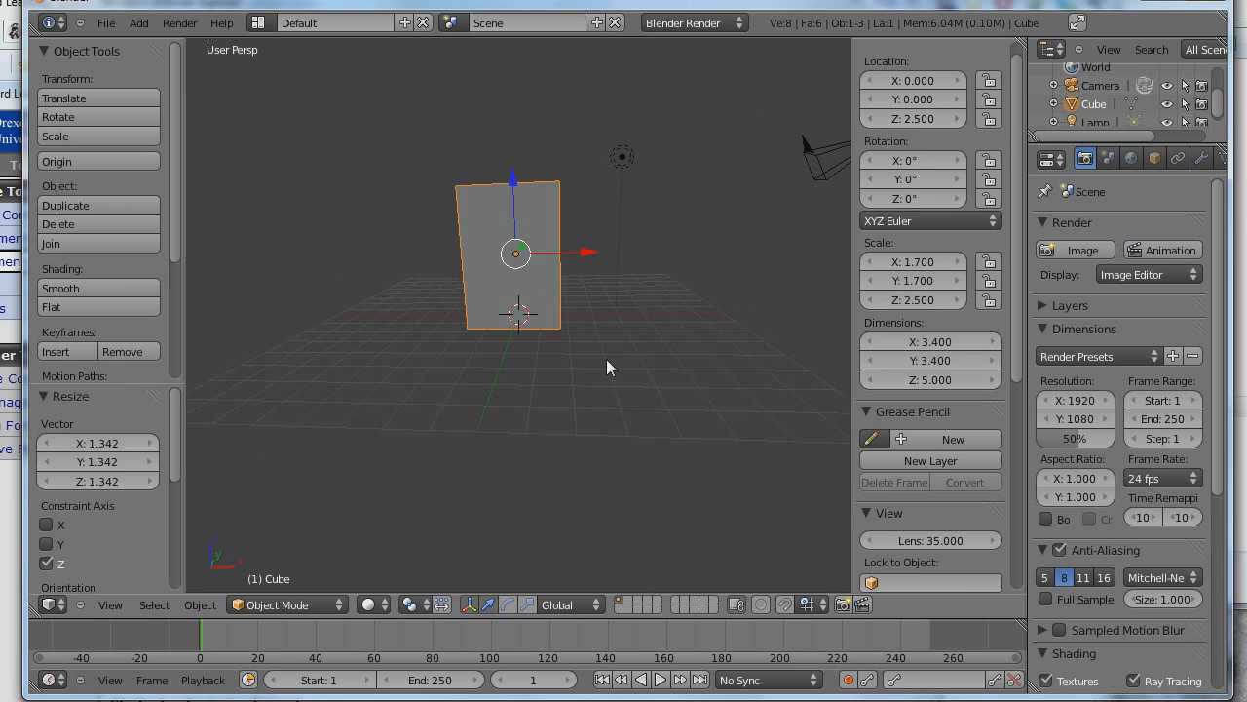
pyautogui.moveTo(607, 359); pyautogui.dragTo(560, 446, button='middle')
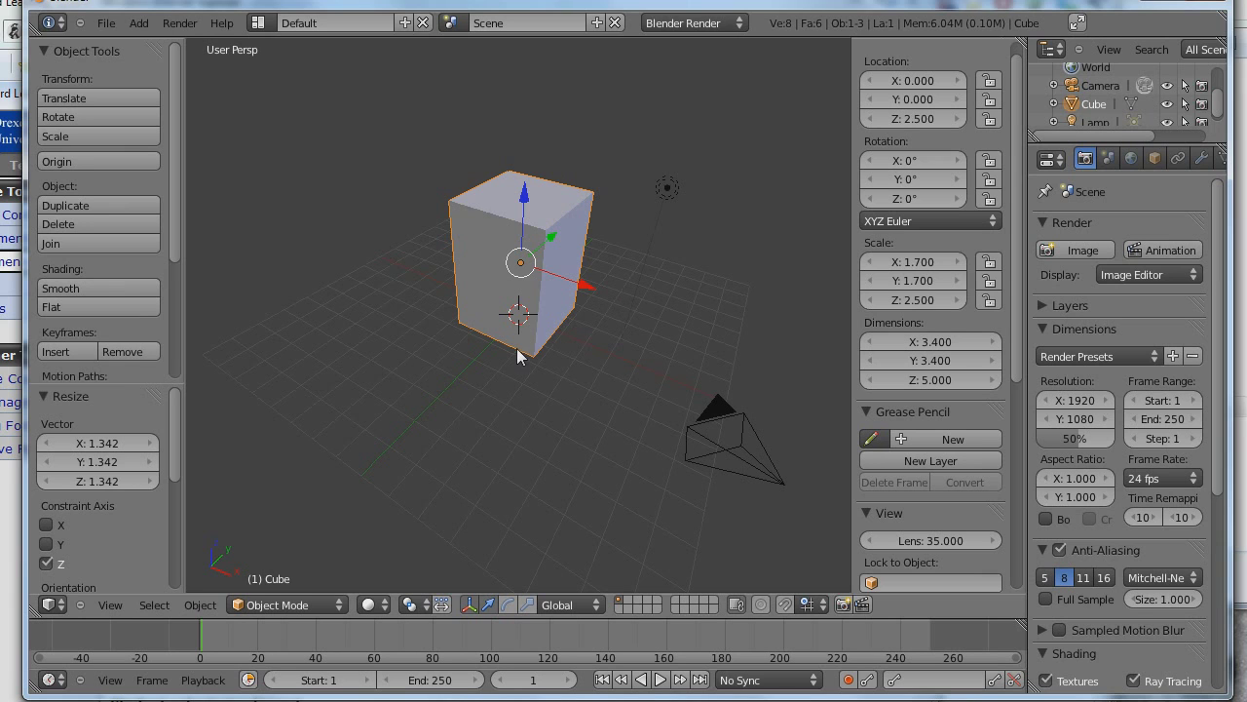
# Step: Subdivide the whole cube mesh three times in Edit Mode, one cut each, and return to Object Mode
pyautogui.click(288, 604)
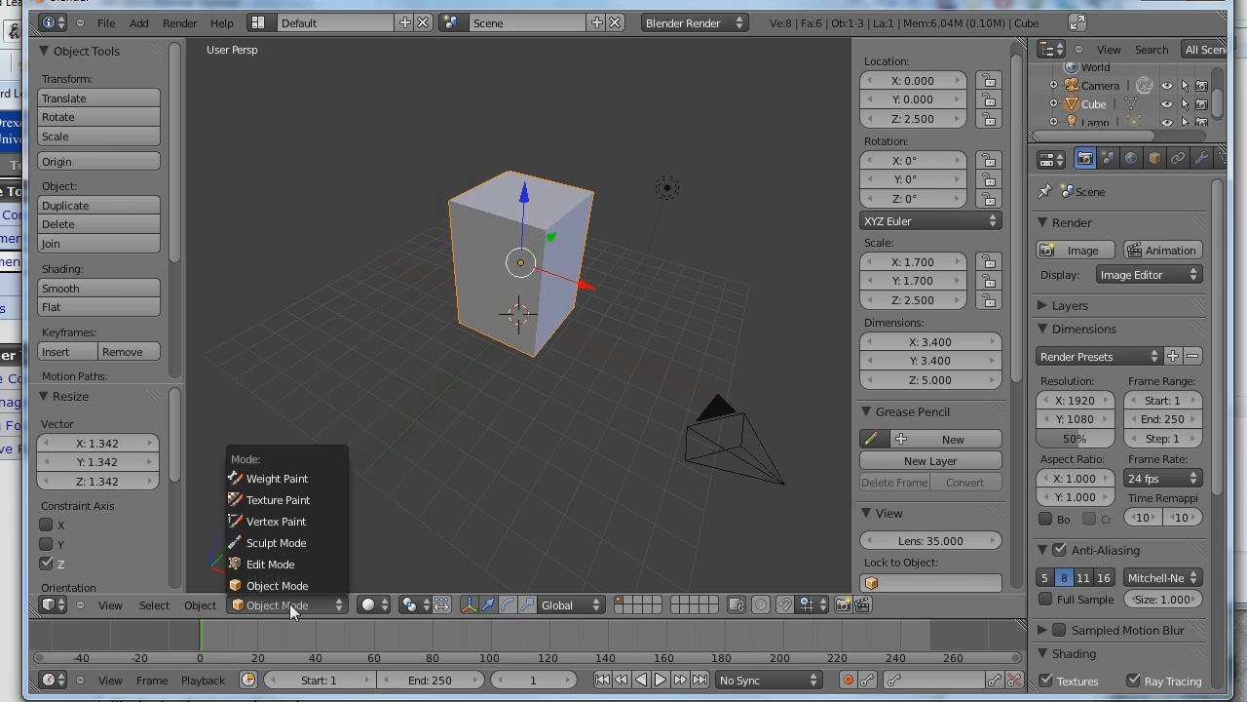
pyautogui.click(282, 565)
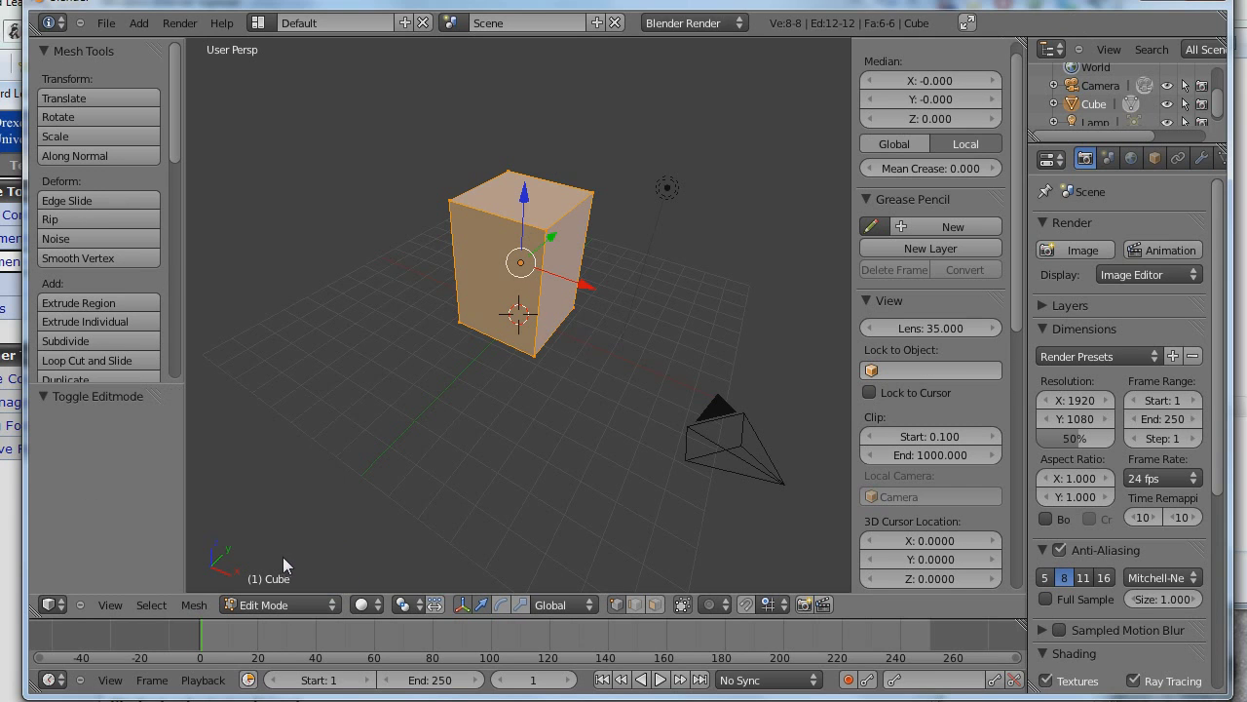
pyautogui.moveTo(173, 120); pyautogui.dragTo(176, 160)
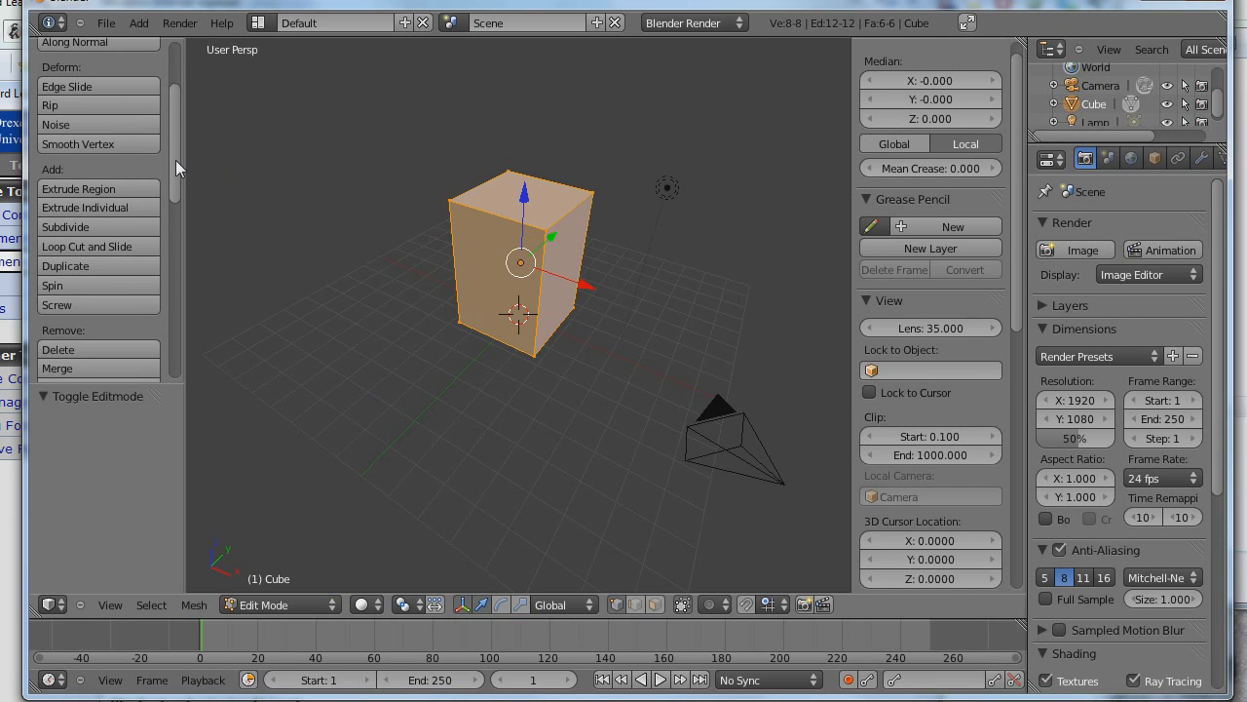
pyautogui.click(84, 226)
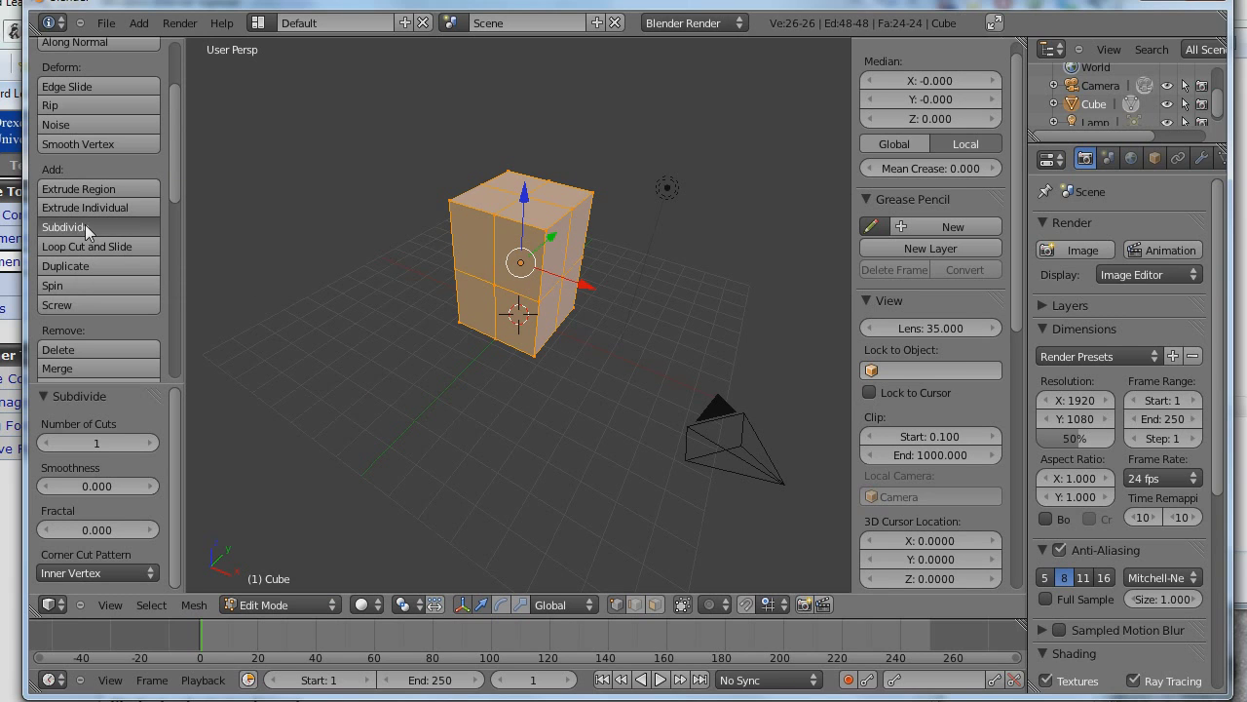
pyautogui.click(84, 226)
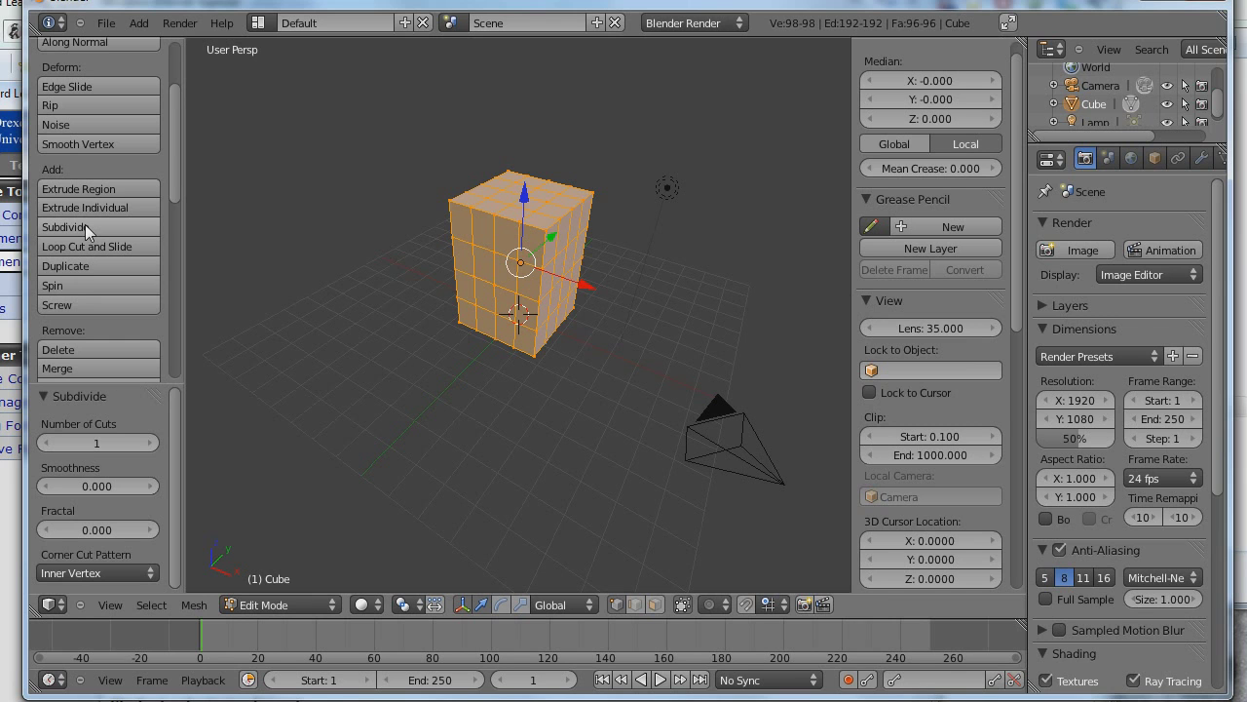
pyautogui.click(85, 226)
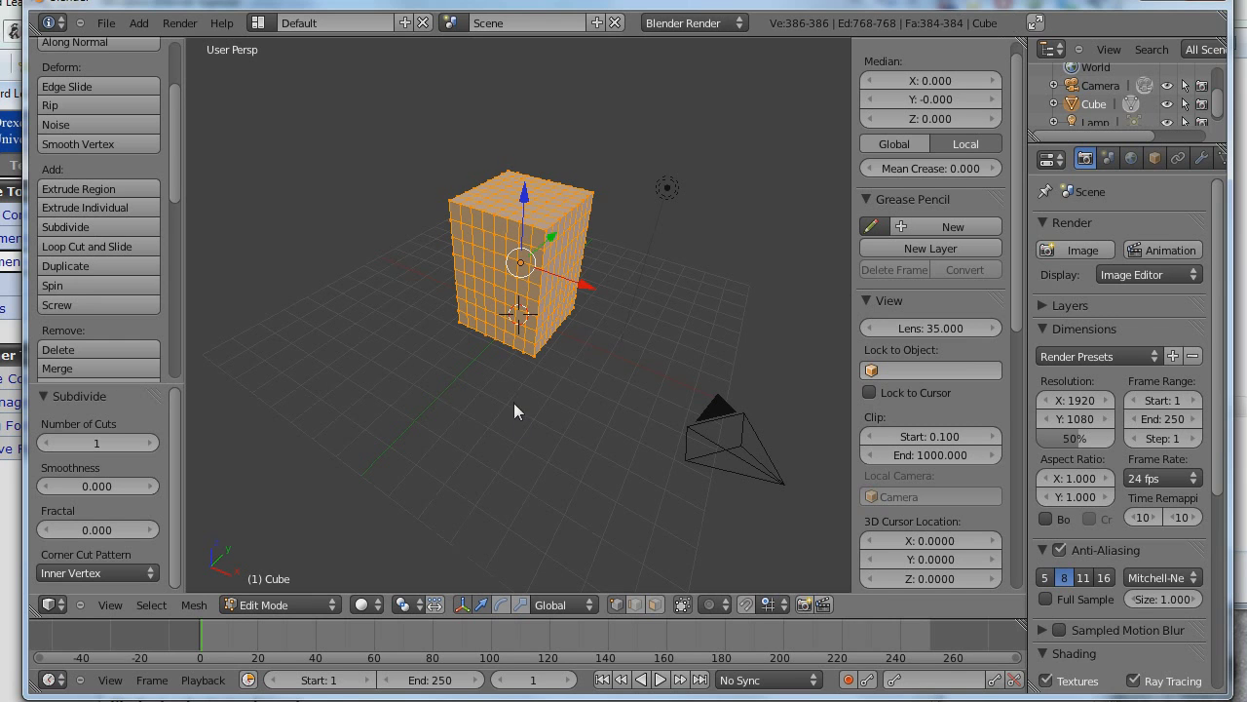
pyautogui.moveTo(513, 402)
pyautogui.mouseDown(button='middle')
pyautogui.moveTo(653, 334)
pyautogui.moveTo(510, 407)
pyautogui.mouseUp(button='middle')
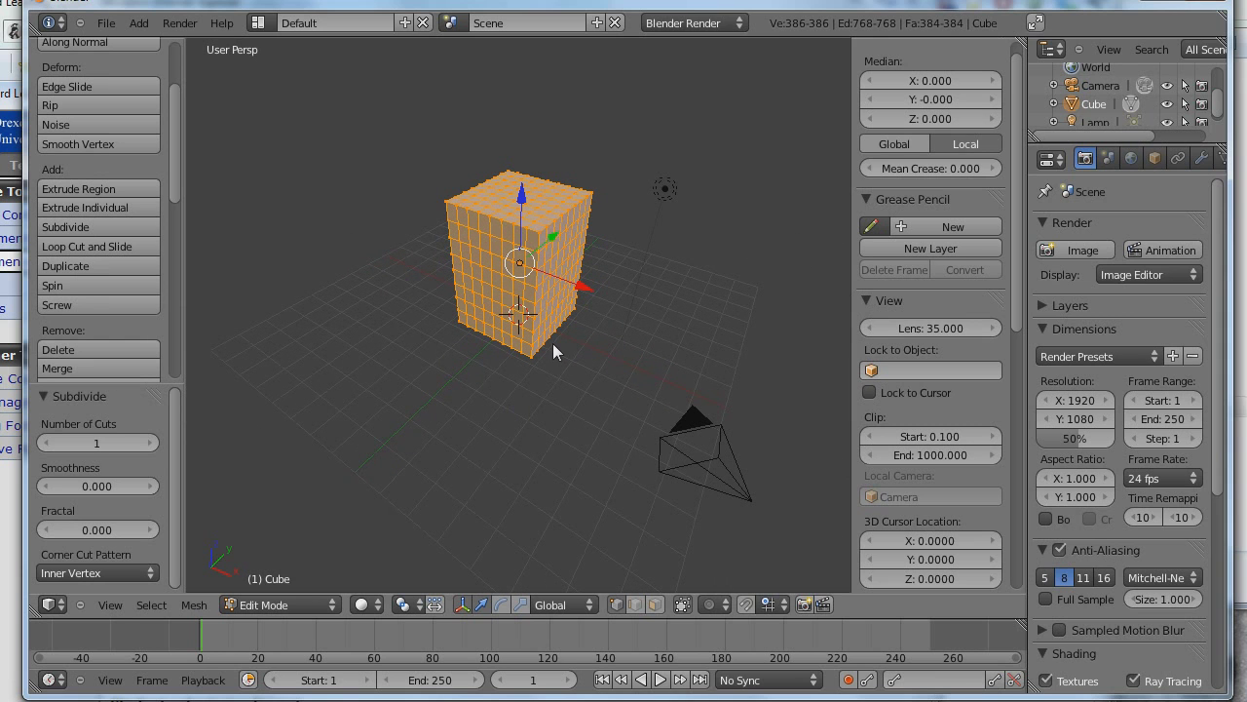
pyautogui.click(291, 604)
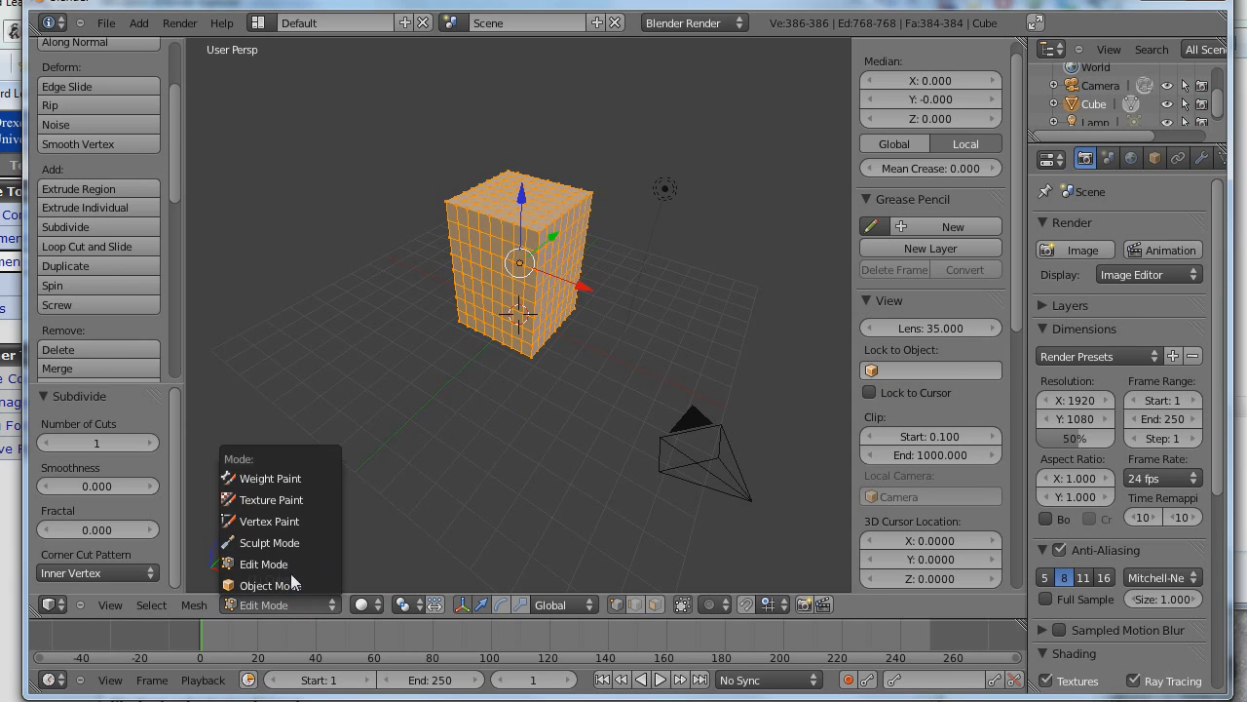
pyautogui.click(272, 579)
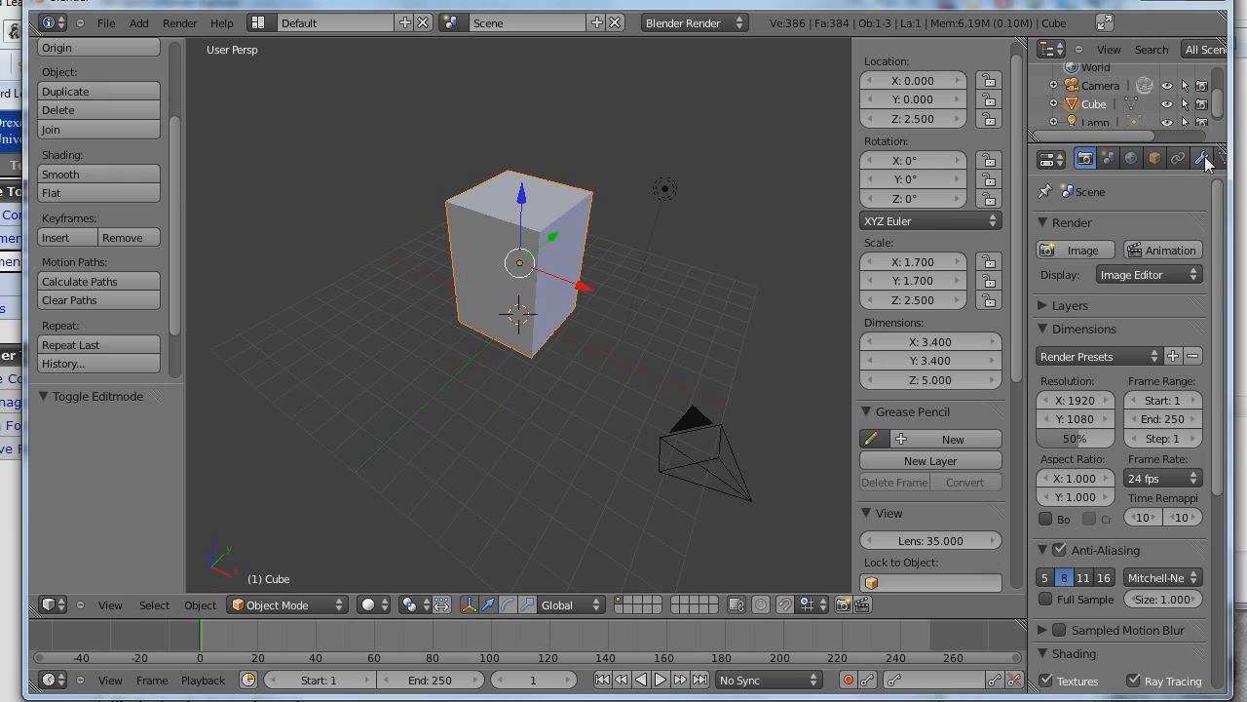
# Step: Widen the properties area and add a Subdivision Surface modifier to the cube
pyautogui.moveTo(1026, 280); pyautogui.dragTo(968, 283)
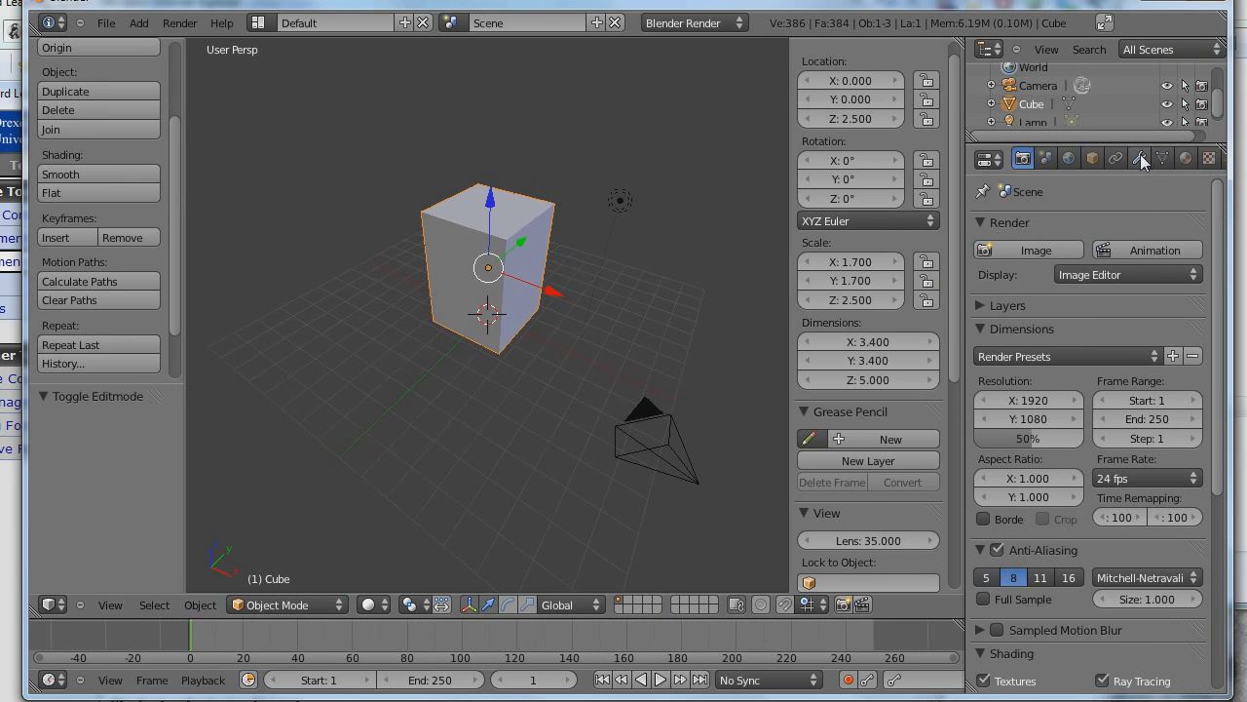
pyautogui.click(1140, 159)
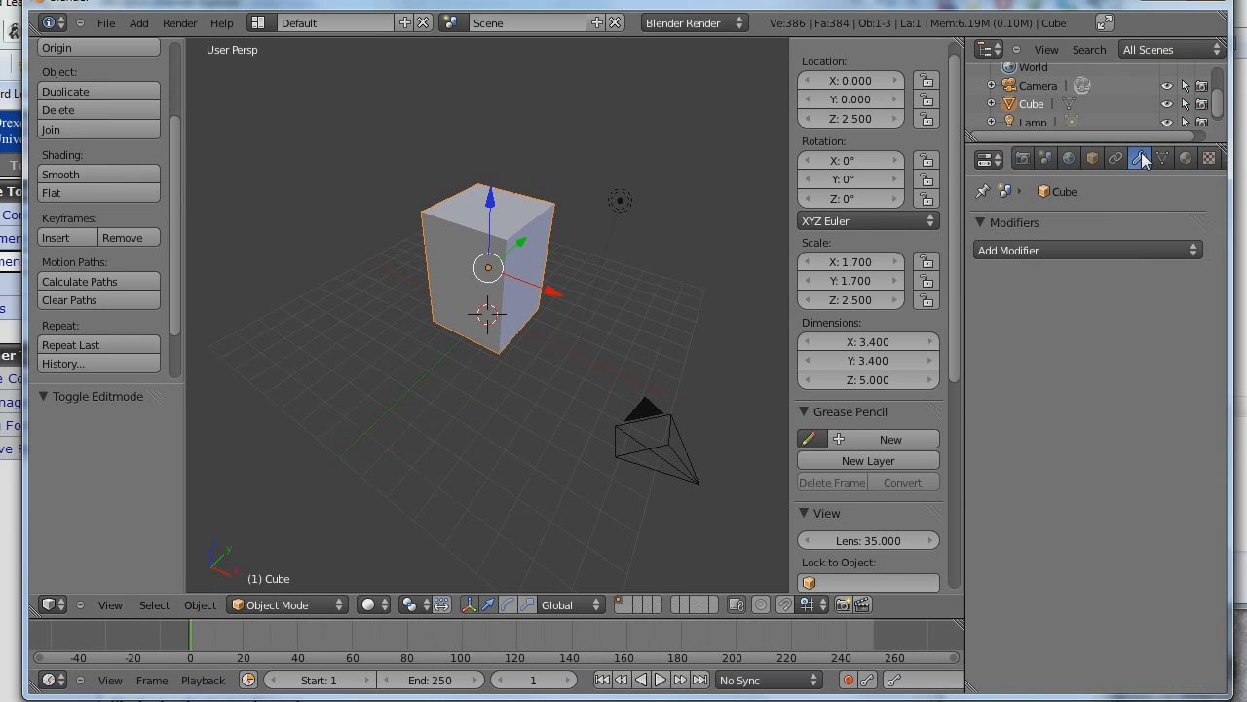
pyautogui.click(1099, 248)
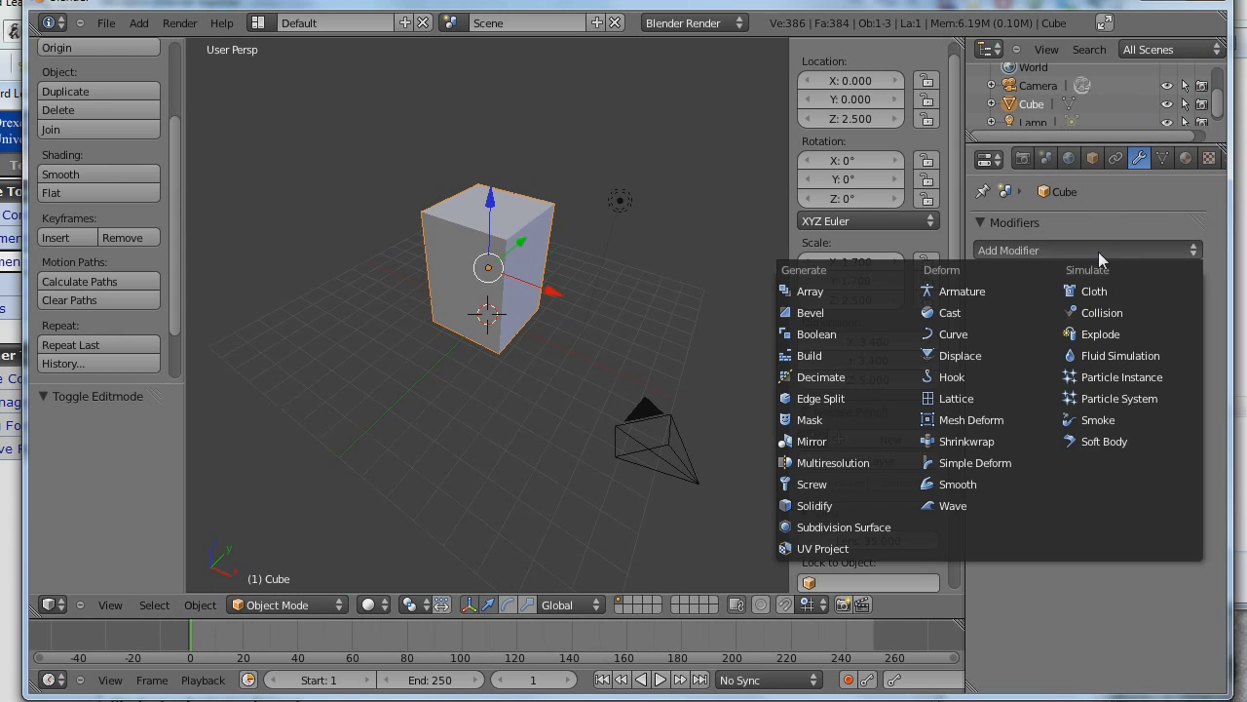
pyautogui.click(844, 526)
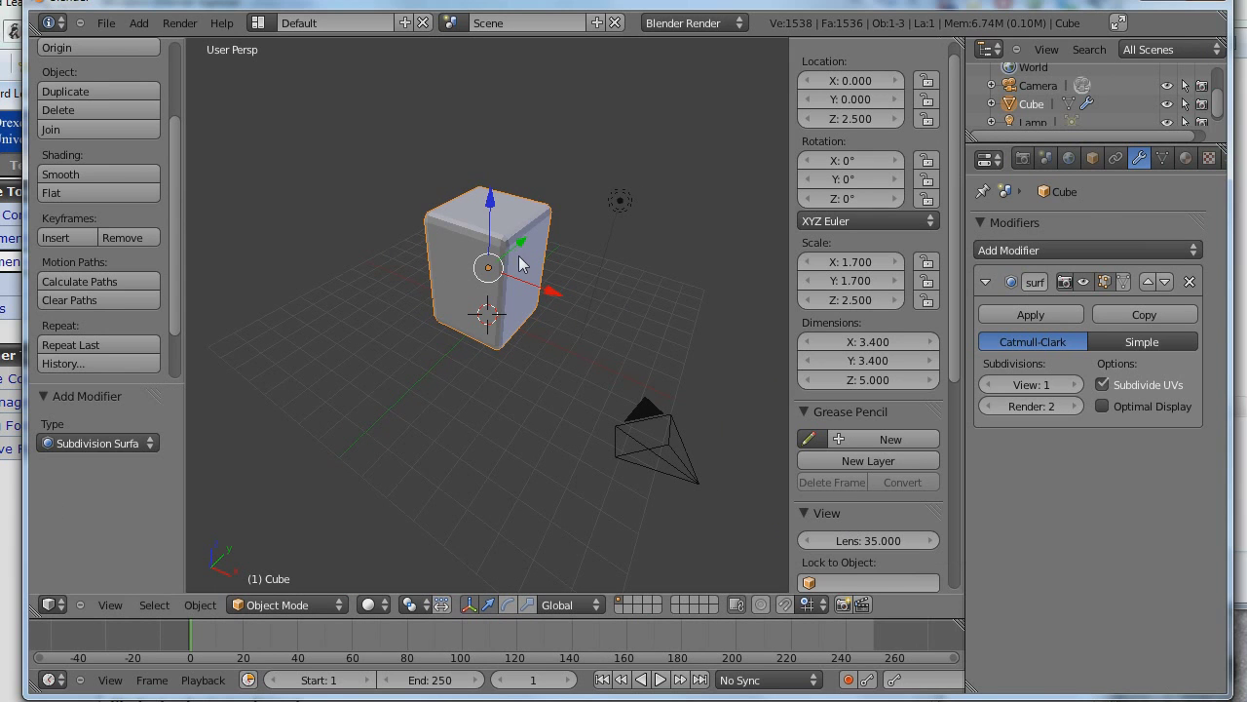
# Step: Set the Subdivision Surface modifier's view subdivisions to 2 and apply the modifier to the cube
pyautogui.click(1018, 387)
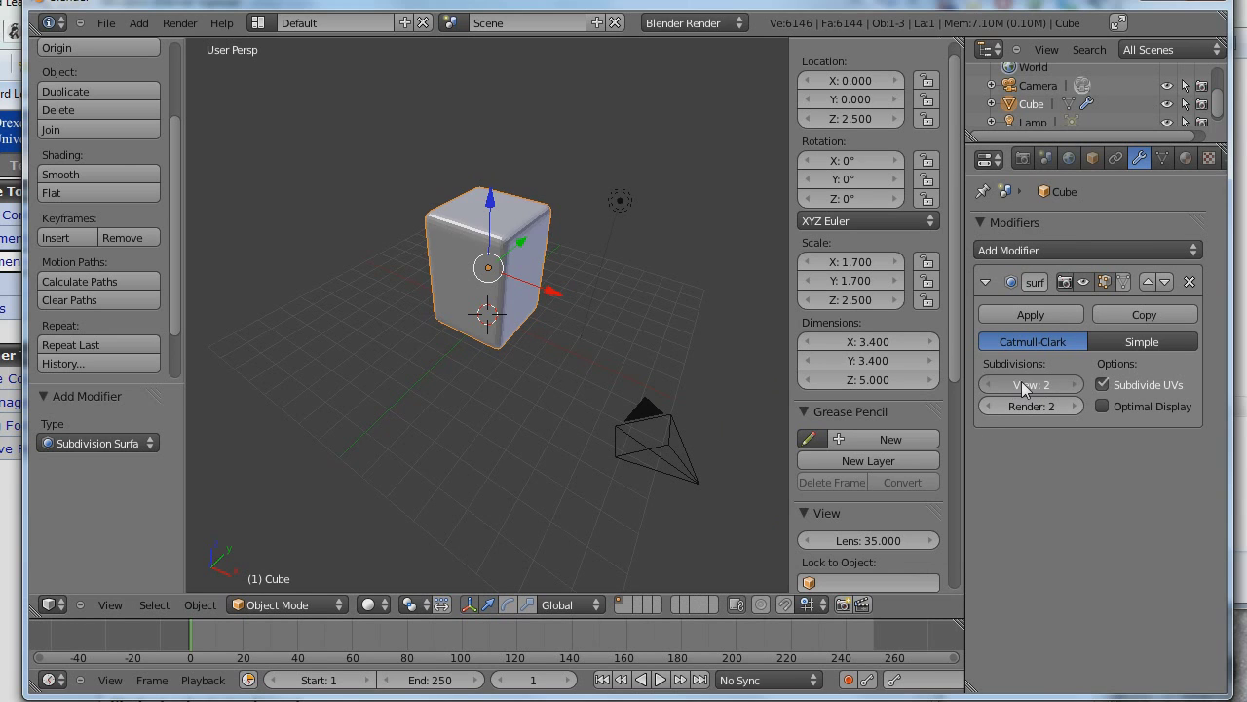
pyautogui.moveTo(1013, 388); pyautogui.dragTo(1027, 389)
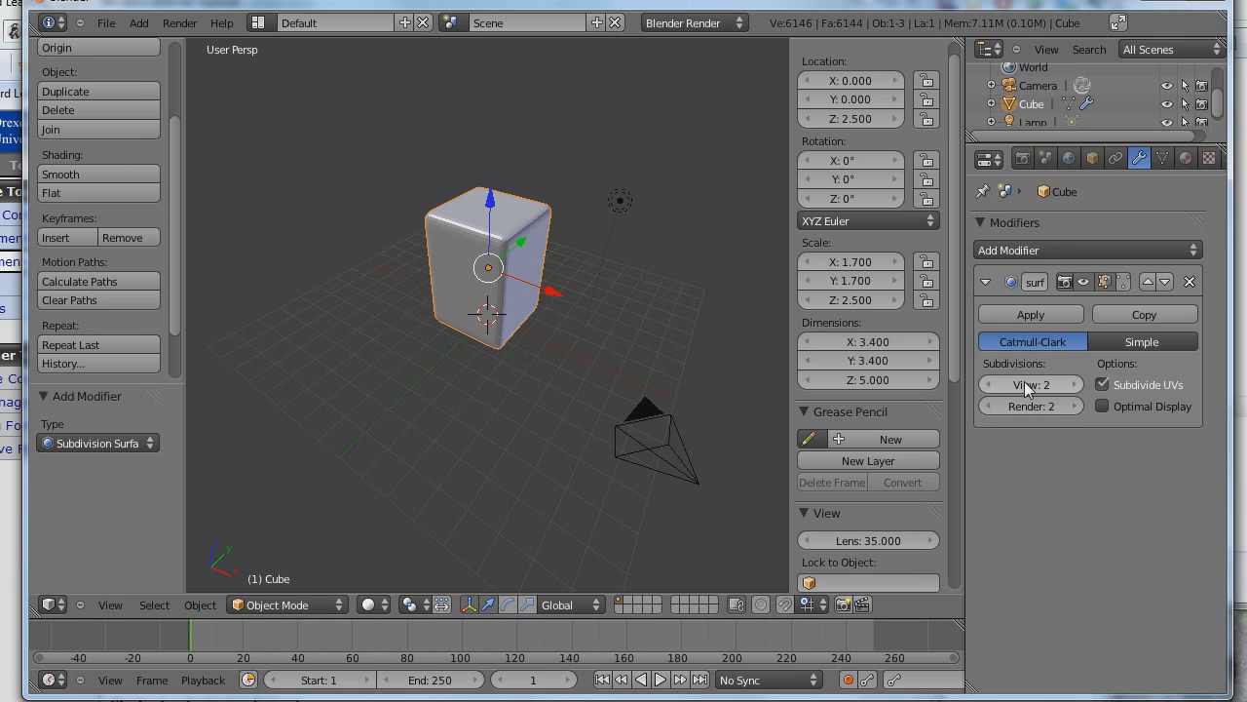
pyautogui.moveTo(538, 318); pyautogui.dragTo(572, 325, button='middle')
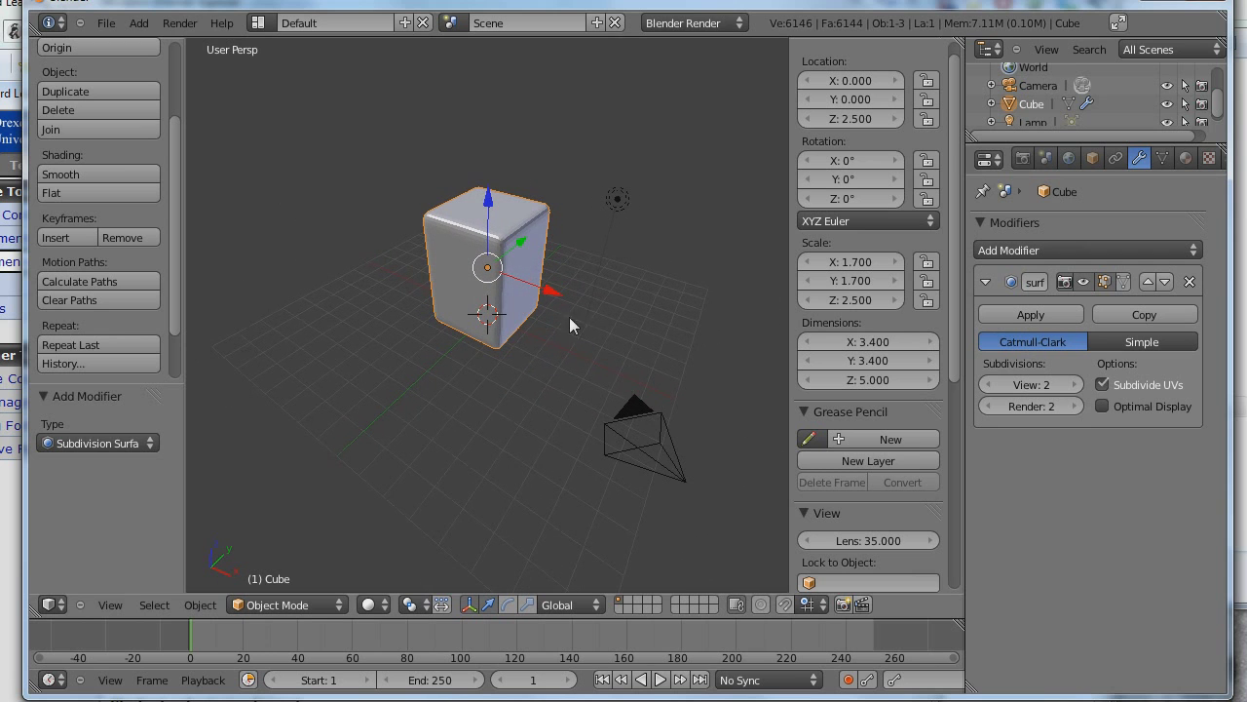
pyautogui.click(1050, 311)
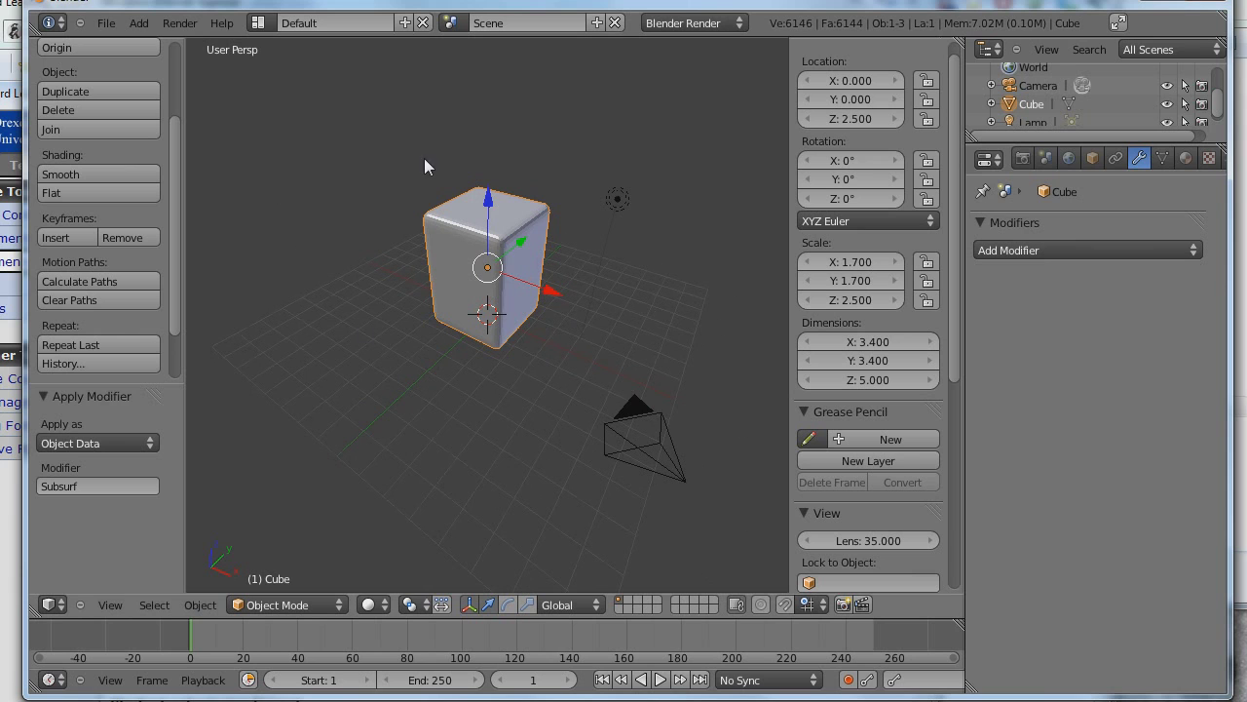
# Step: Examine the density of the box's subdivided mesh in Edit Mode, and return to Object Mode
pyautogui.click(304, 604)
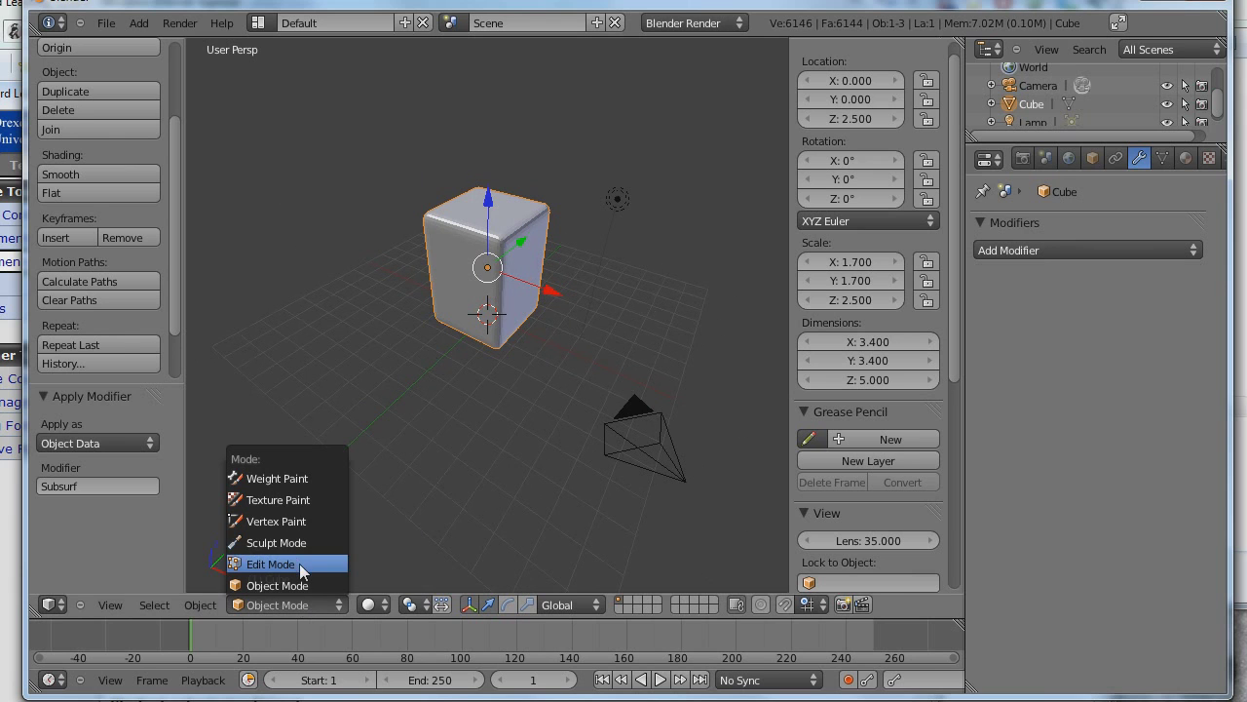
pyautogui.click(299, 564)
pyautogui.scroll(5, 462, 318)
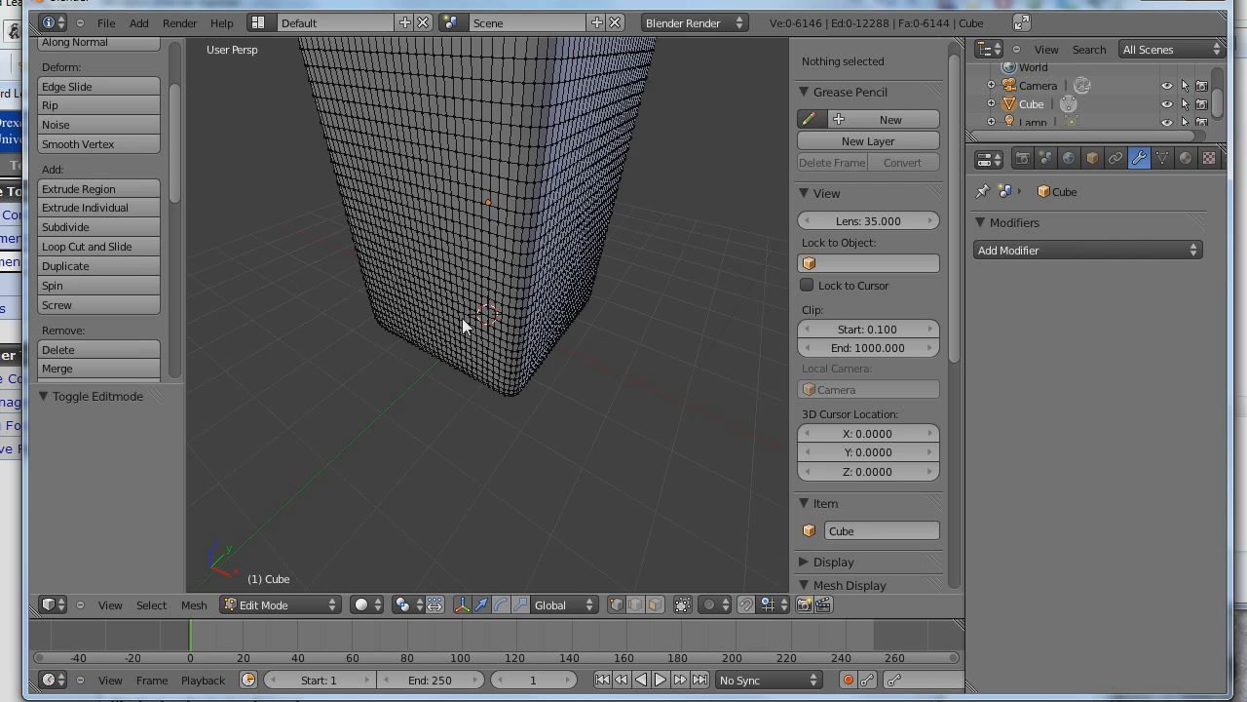
pyautogui.scroll(-5, 463, 320)
pyautogui.scroll(-2, 462, 318)
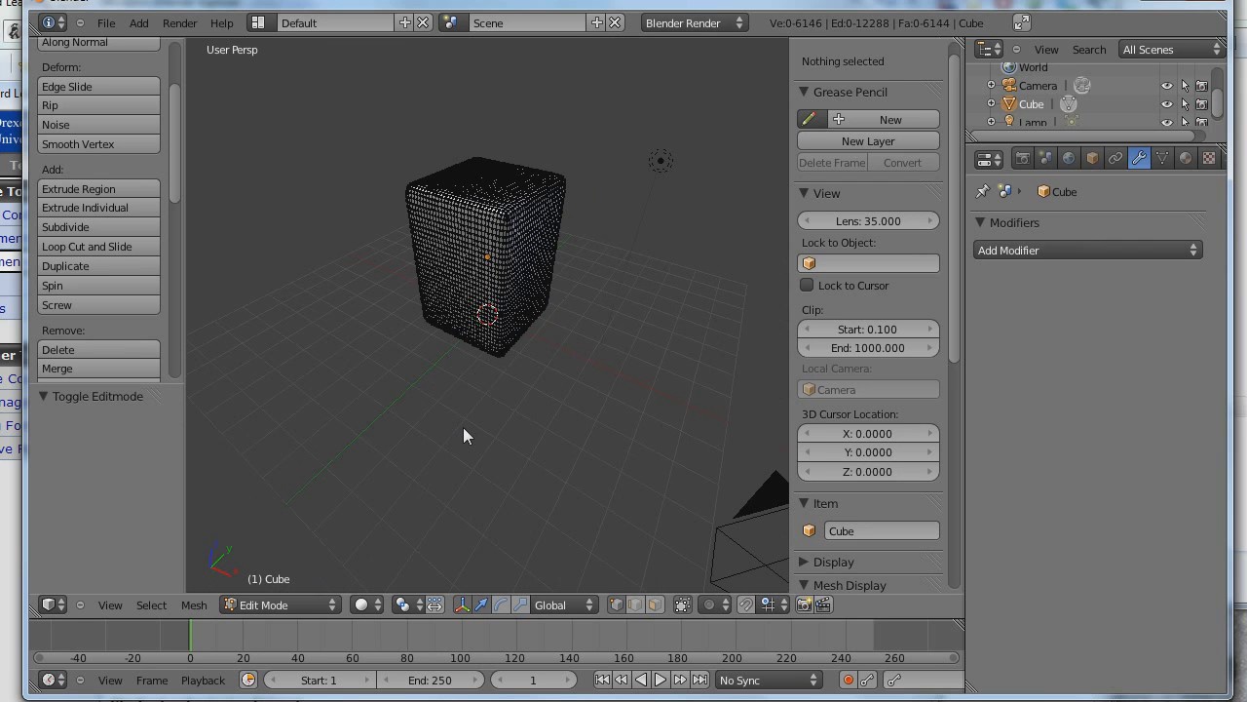
pyautogui.scroll(2, 442, 410)
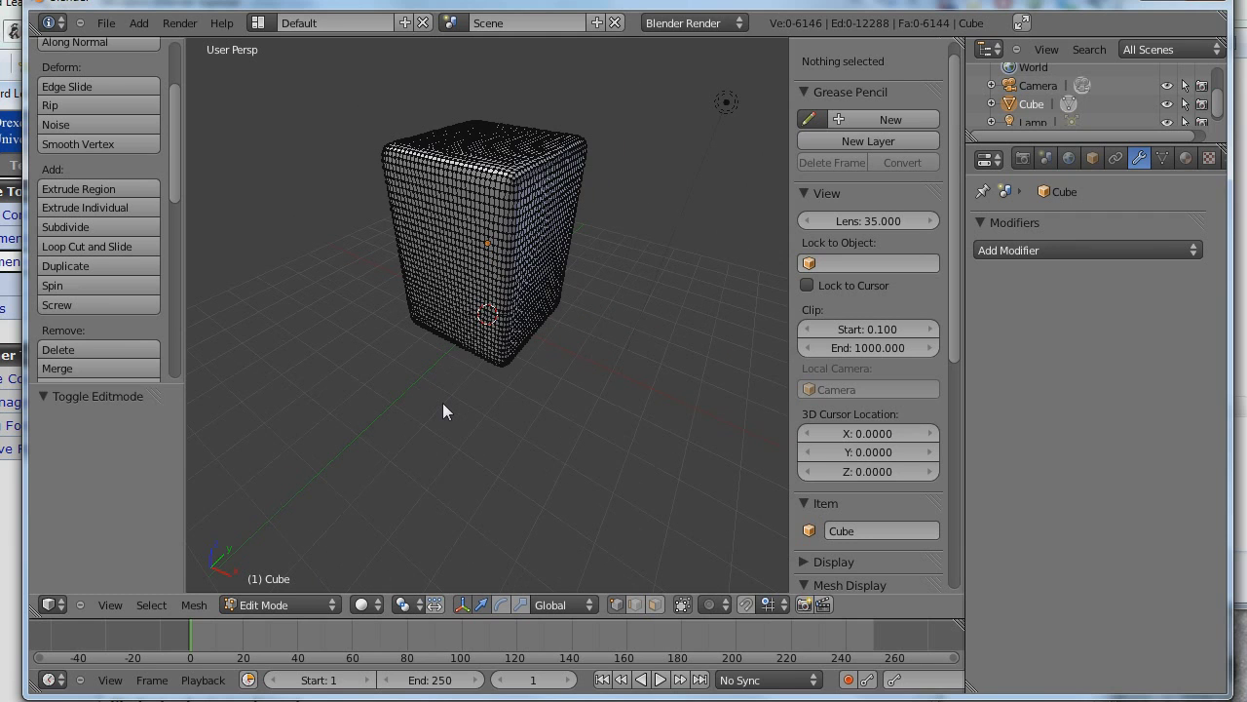
pyautogui.scroll(-2, 442, 410)
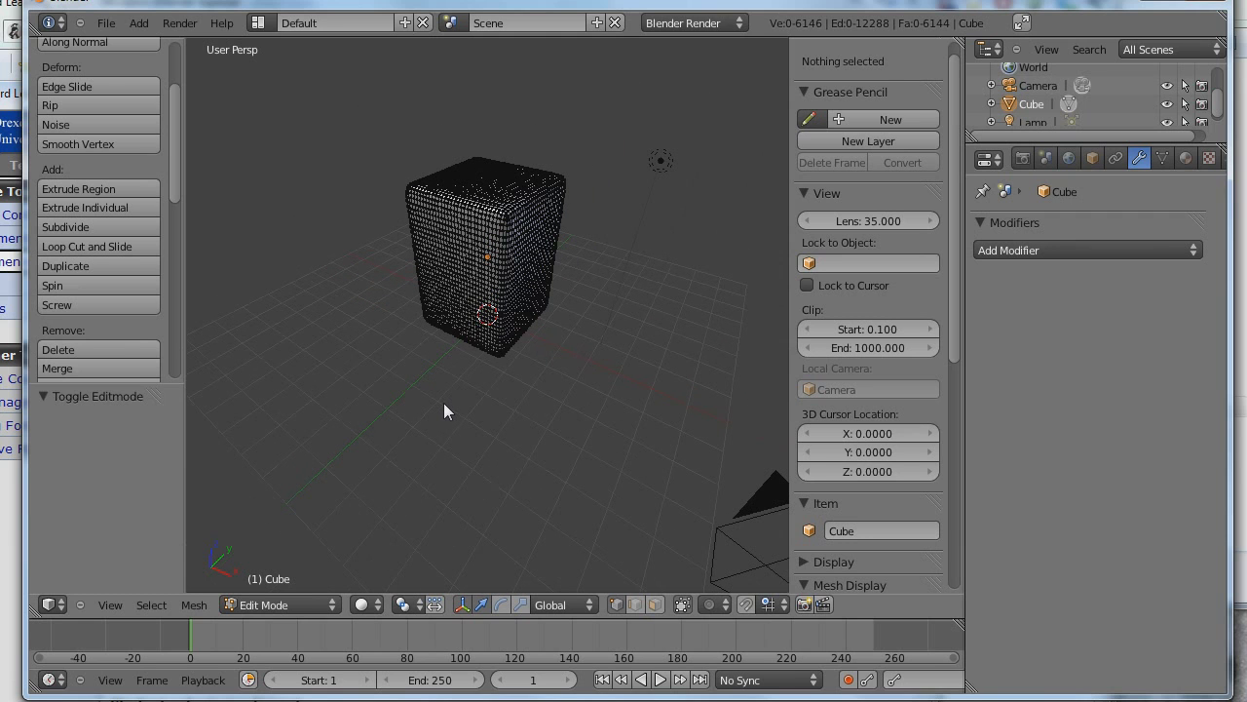
pyautogui.scroll(-2, 497, 419)
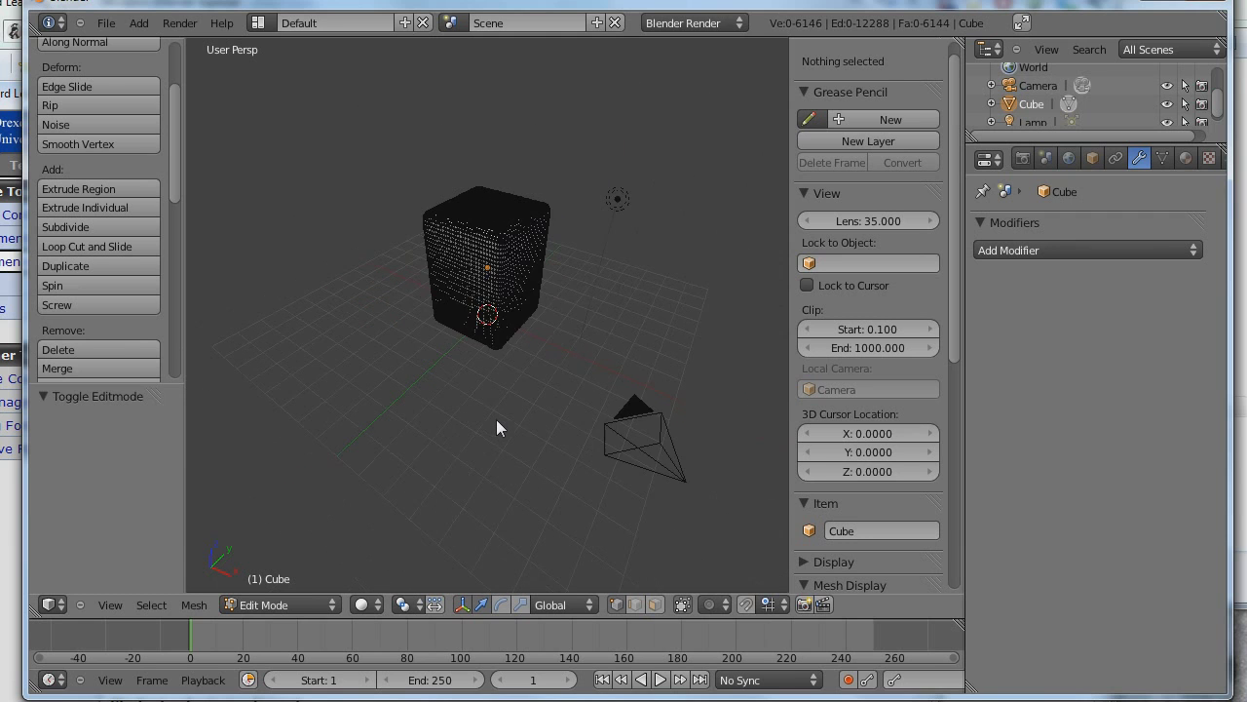
pyautogui.scroll(2, 496, 418)
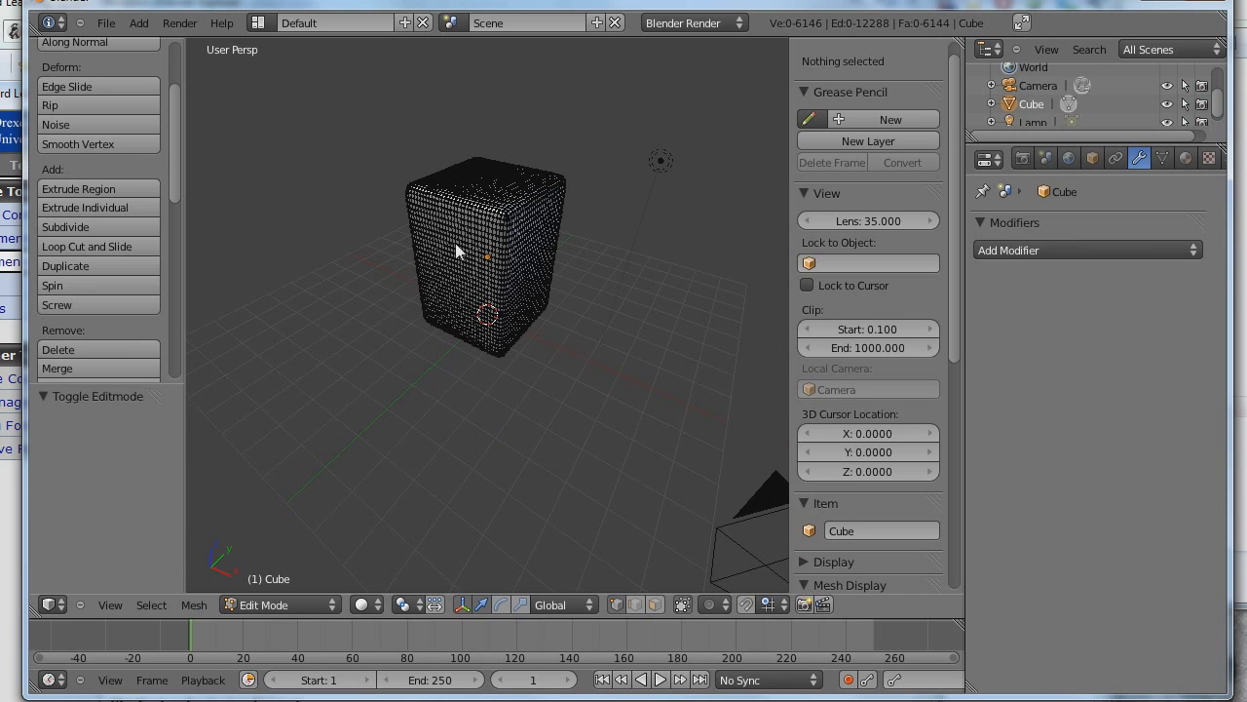
pyautogui.moveTo(376, 362); pyautogui.dragTo(386, 386, button='middle')
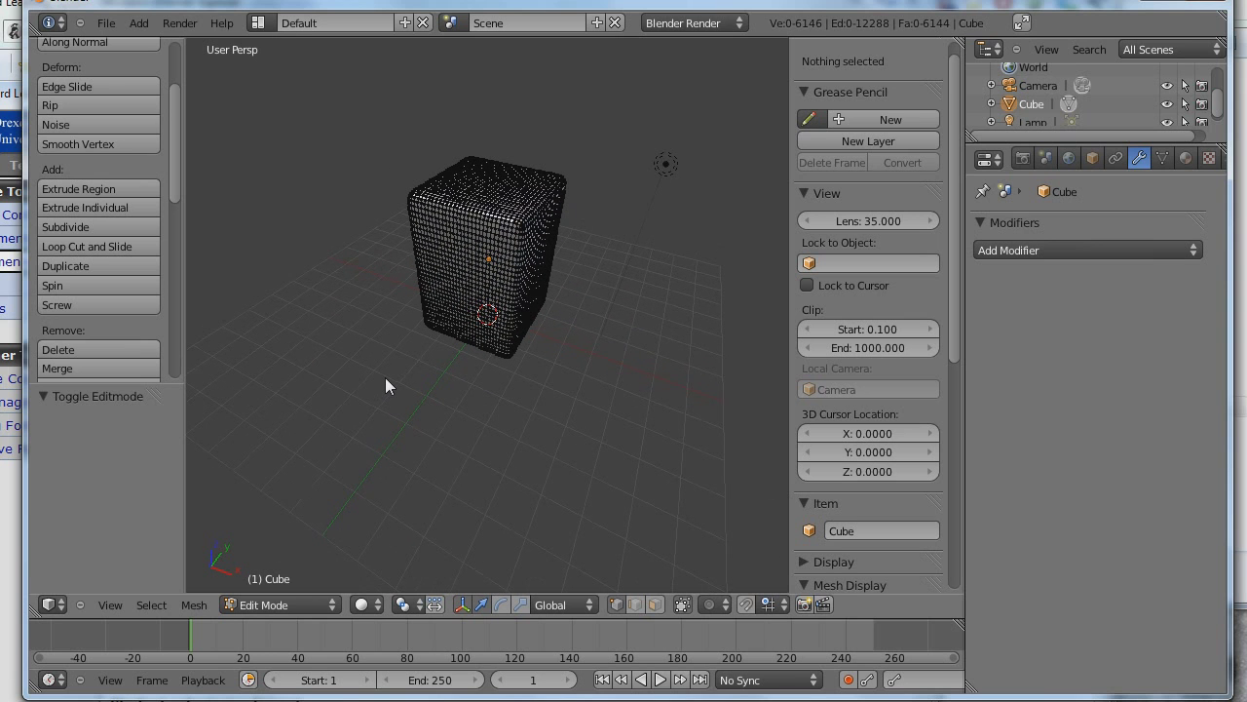
pyautogui.click(314, 601)
pyautogui.click(307, 581)
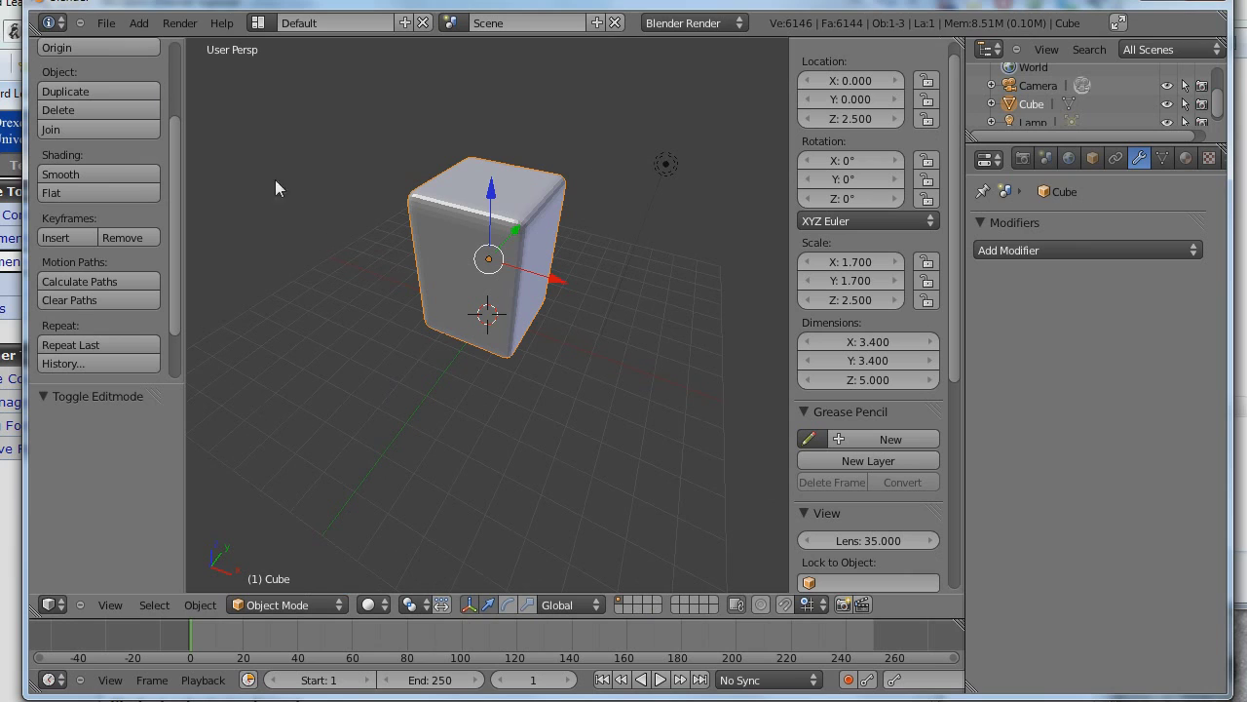
# Step: Add a cylinder mesh and move it up along Z to about 5.43, onto the top of the box
pyautogui.click(139, 23)
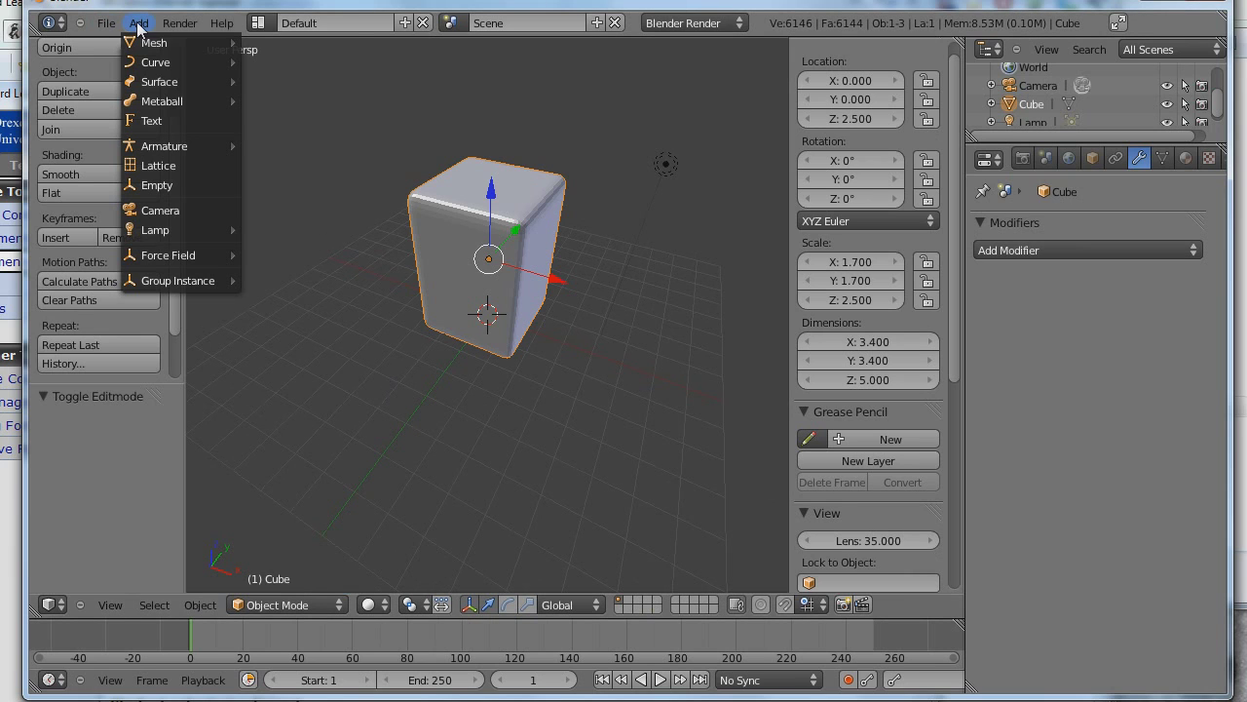
pyautogui.moveTo(144, 47)
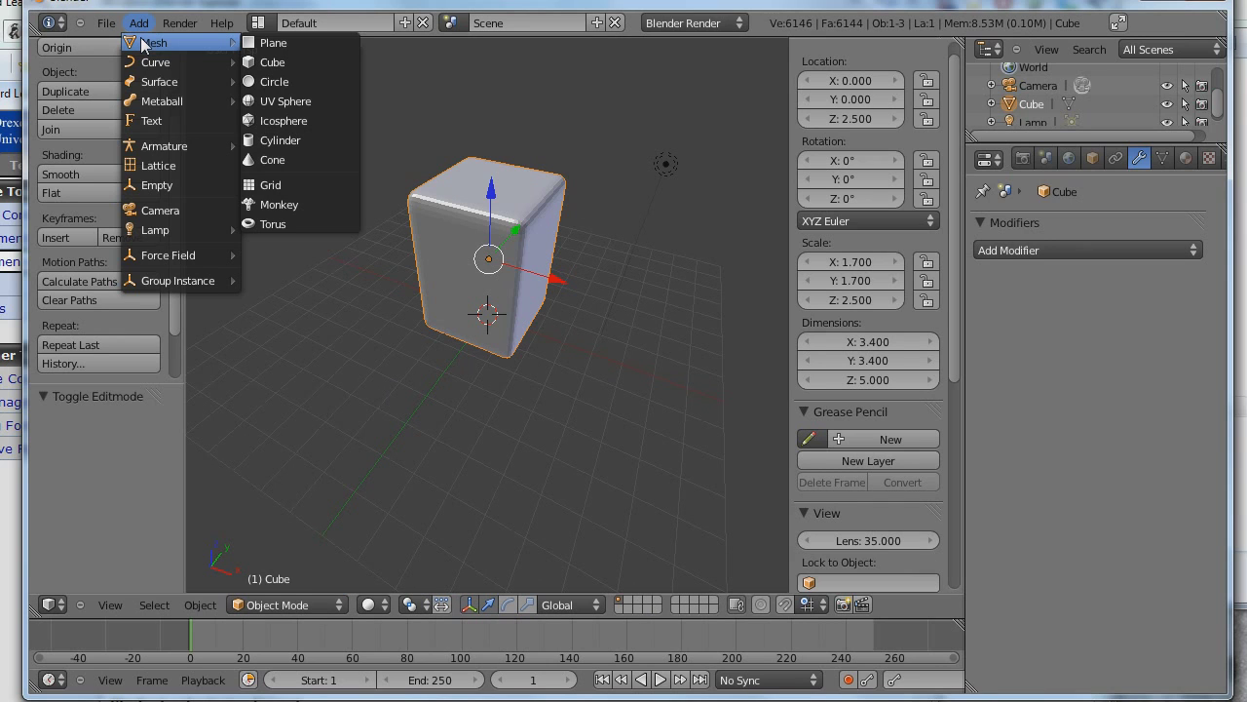
pyautogui.click(293, 139)
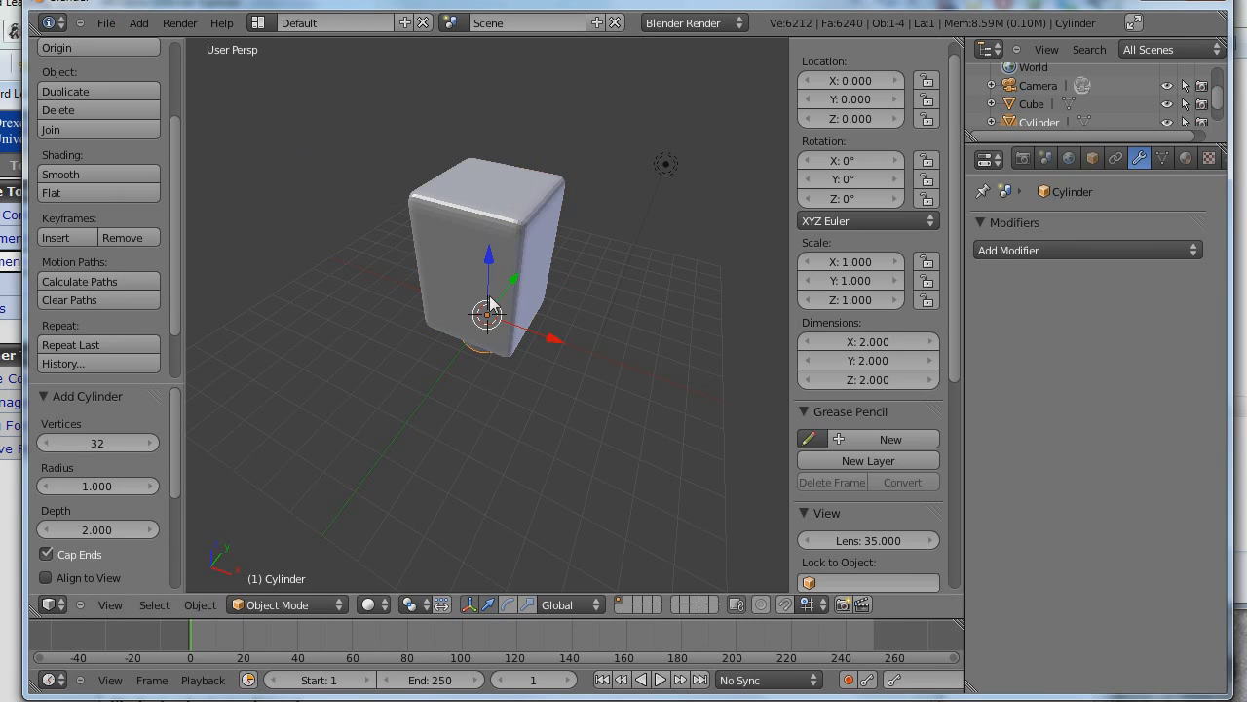
pyautogui.moveTo(489, 279); pyautogui.dragTo(483, 128)
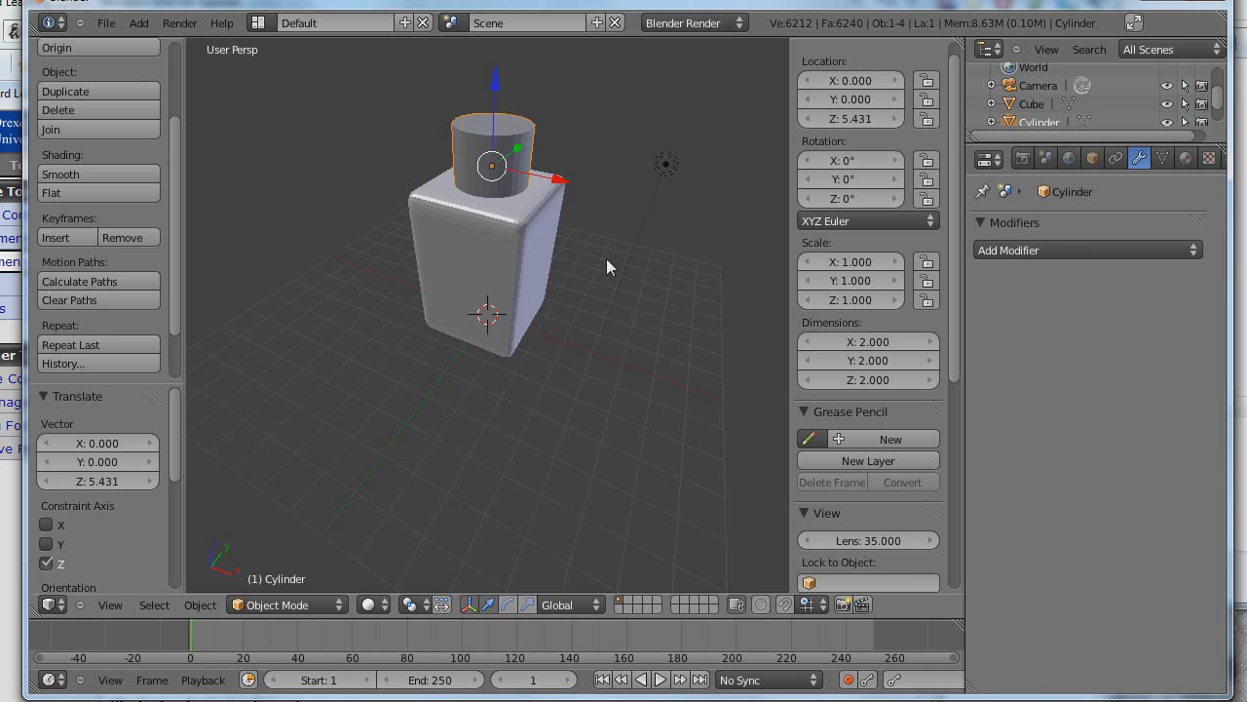
# Step: Scale the cylinder uniformly to about 1.3 and check its overlap with the box in wireframe display
pyautogui.moveTo(606, 259)
pyautogui.mouseDown(button='middle')
pyautogui.moveTo(596, 293)
pyautogui.moveTo(603, 272)
pyautogui.mouseUp(button='middle')
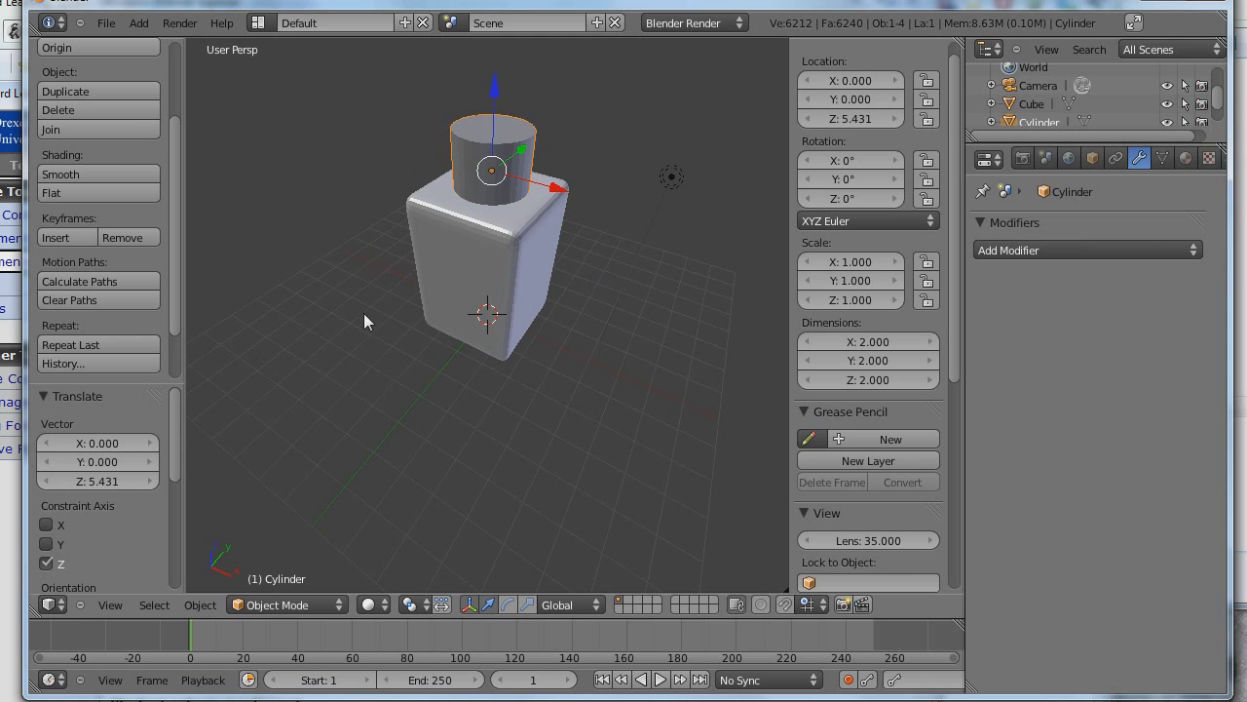
pyautogui.moveTo(553, 263); pyautogui.dragTo(633, 254, button='middle')
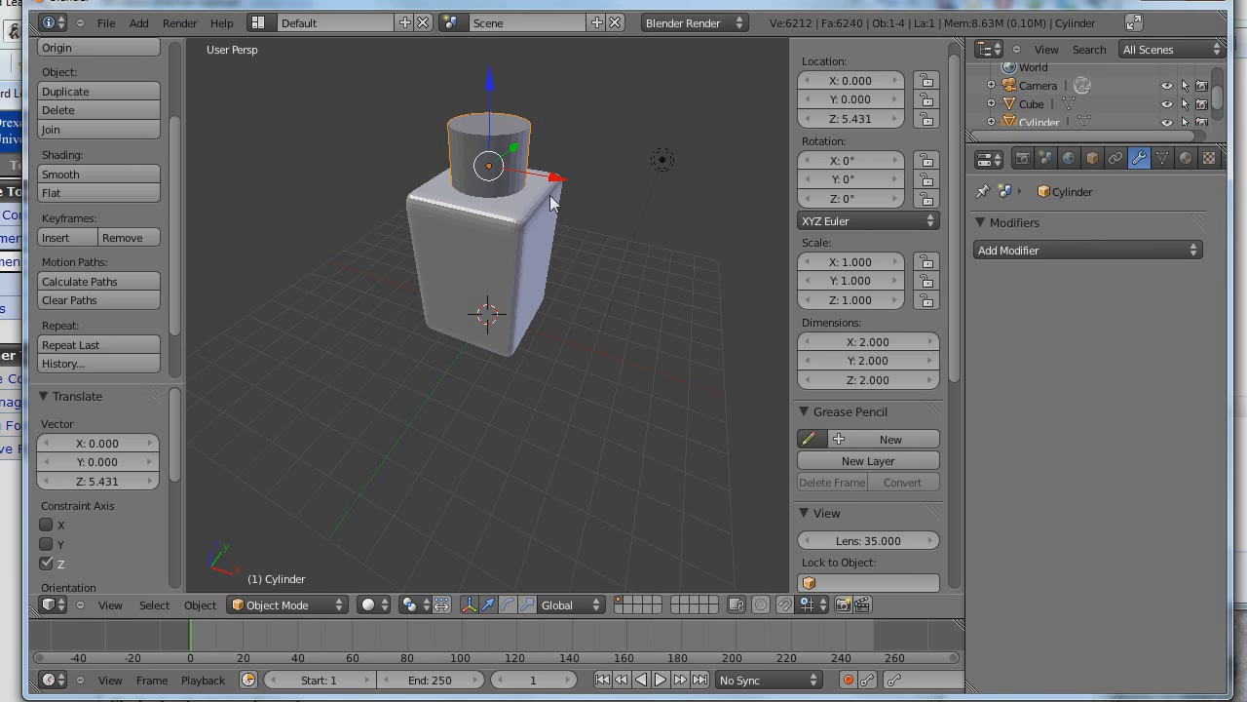
pyautogui.press('s')
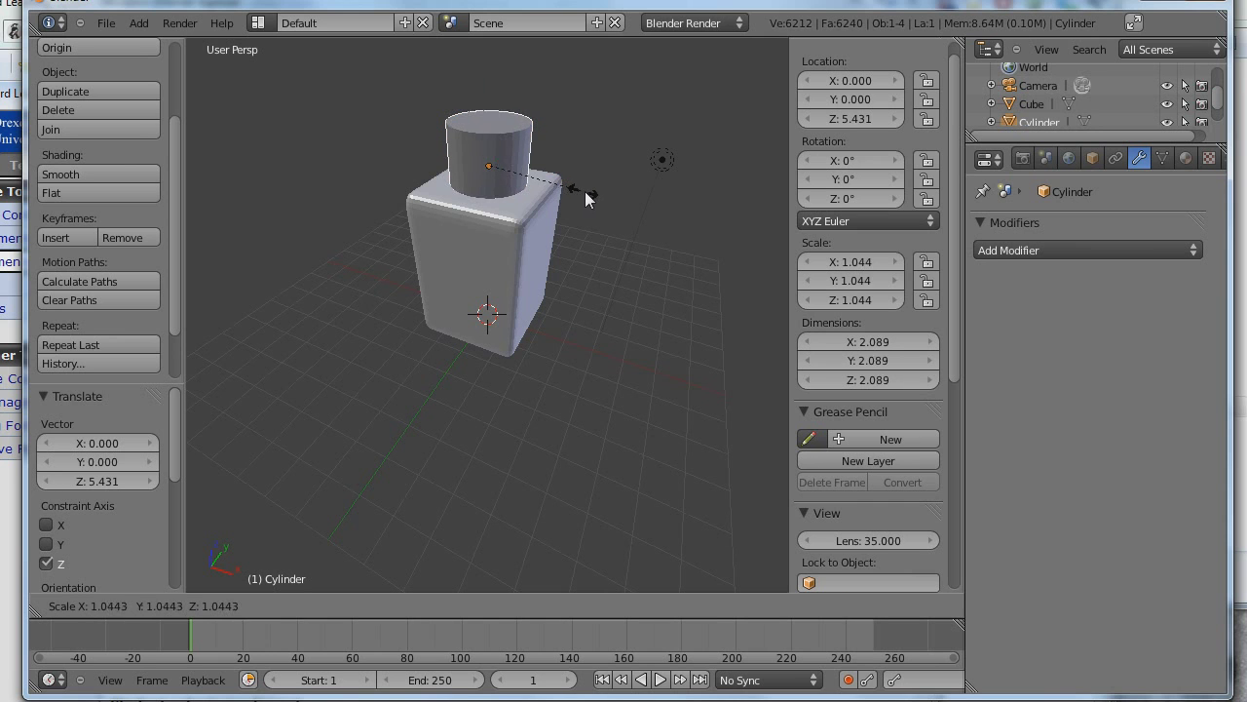
pyautogui.click(607, 193)
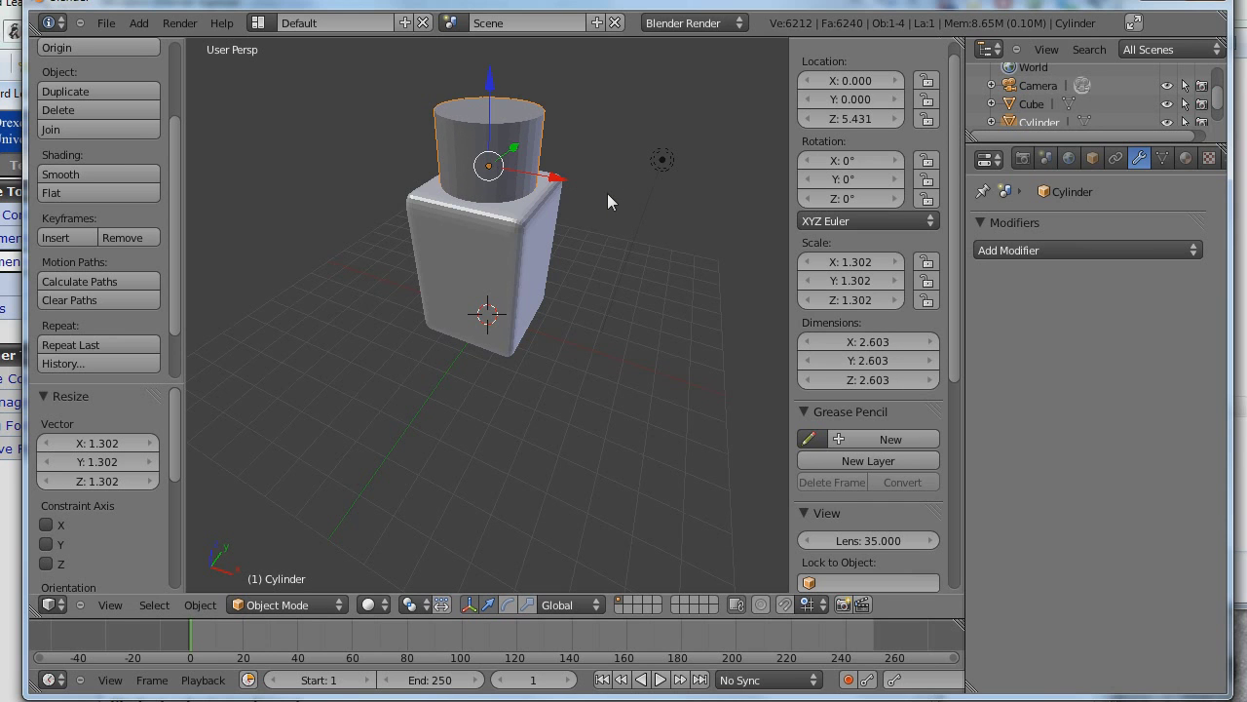
pyautogui.moveTo(588, 252)
pyautogui.mouseDown(button='middle')
pyautogui.moveTo(586, 303)
pyautogui.moveTo(586, 266)
pyautogui.mouseUp(button='middle')
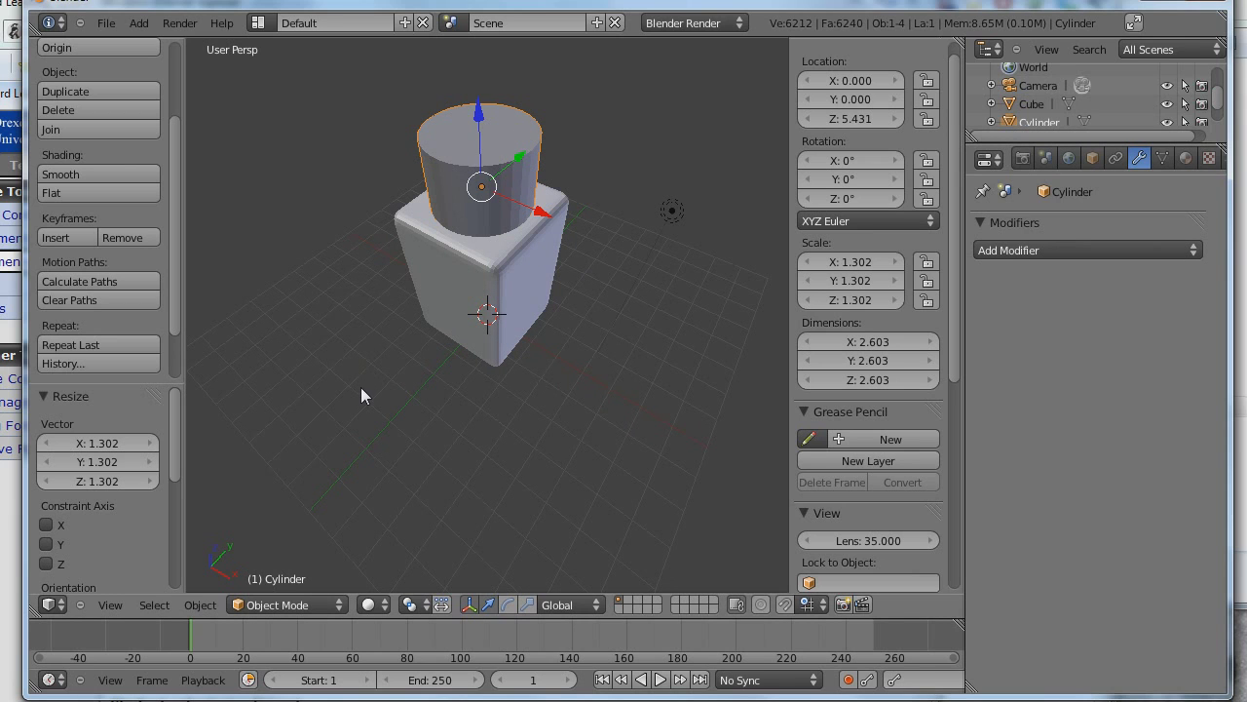
pyautogui.press('z')
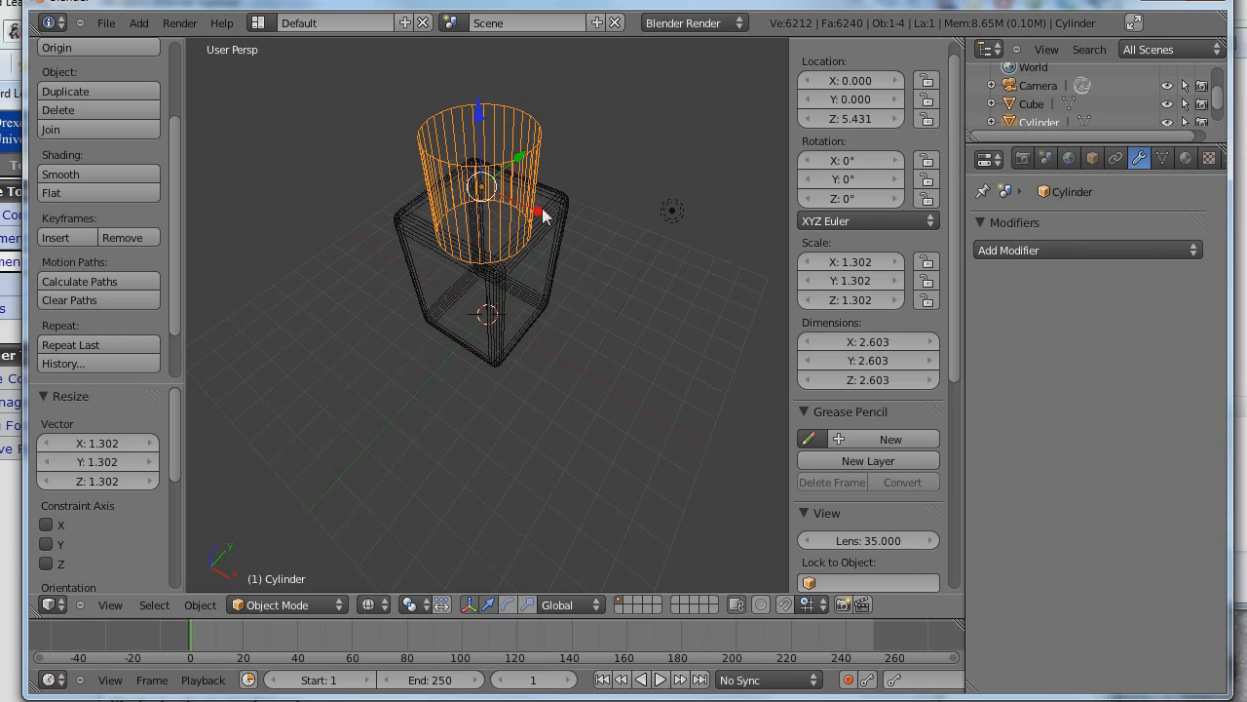
pyautogui.press('z')
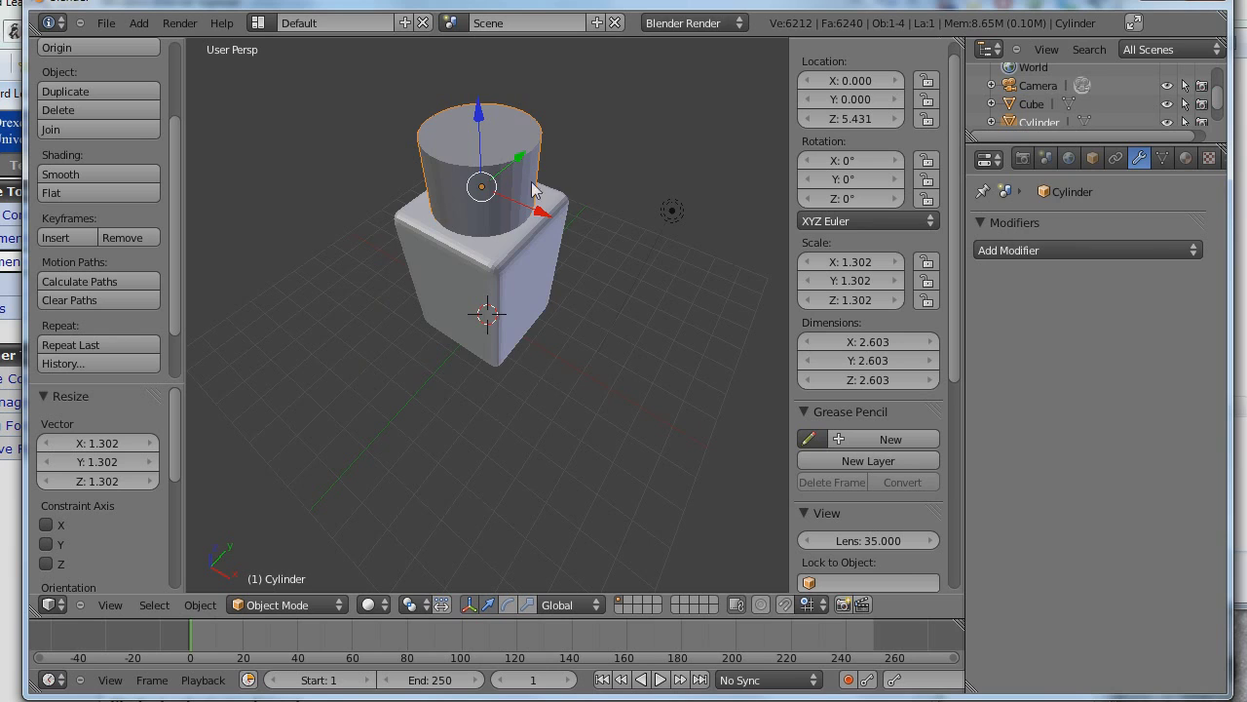
# Step: Add a Subdivision Surface modifier to the cylinder and set its view subdivisions to 2
pyautogui.click(1076, 251)
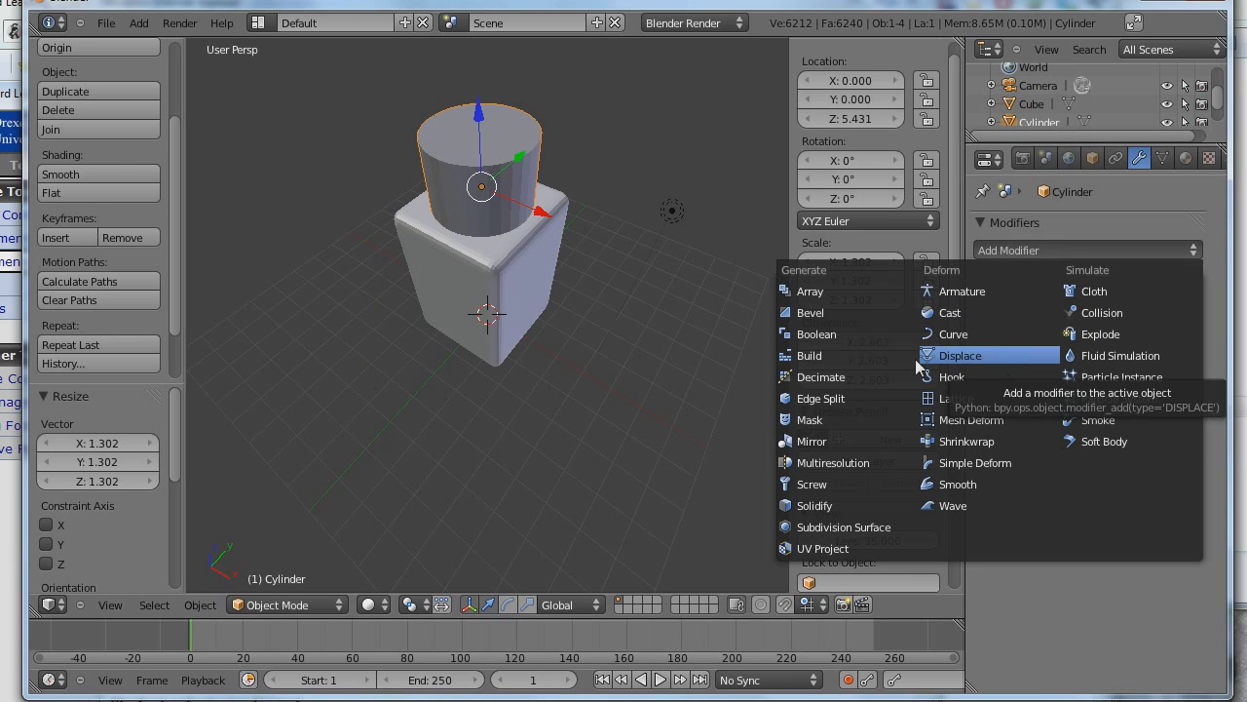
pyautogui.click(829, 526)
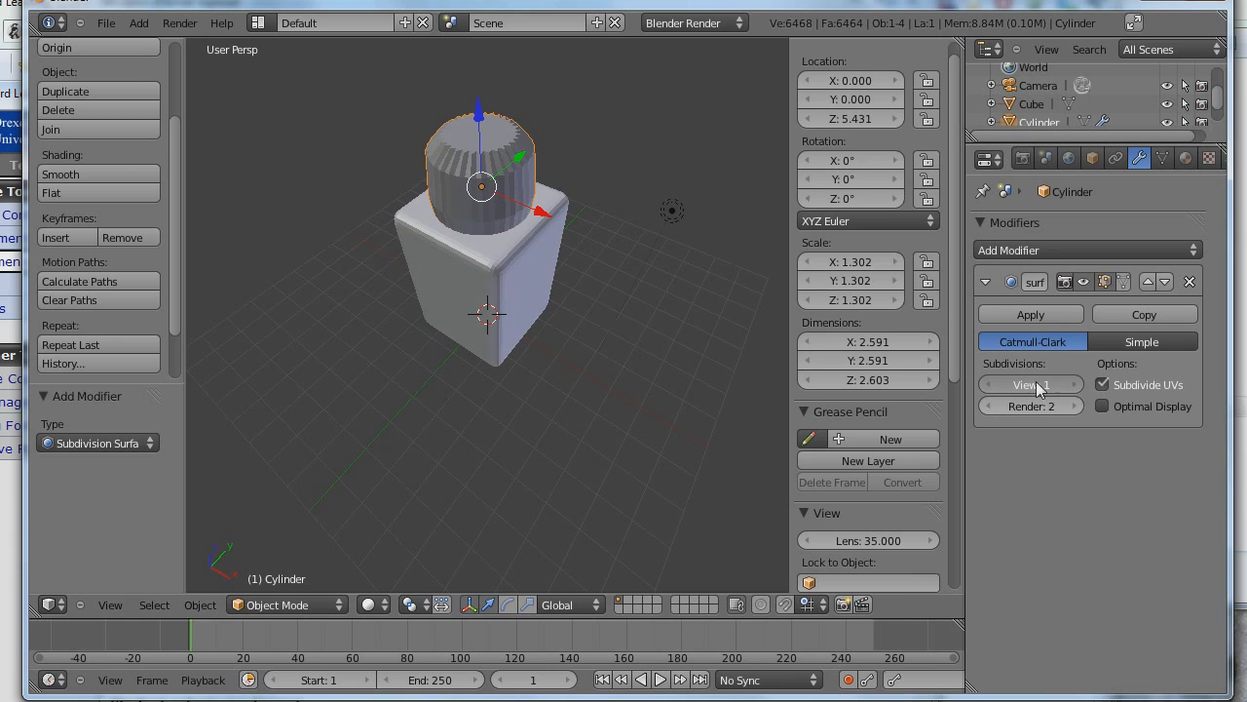
pyautogui.moveTo(1039, 388)
pyautogui.mouseDown()
pyautogui.moveTo(1061, 388)
pyautogui.moveTo(1043, 392)
pyautogui.mouseUp()
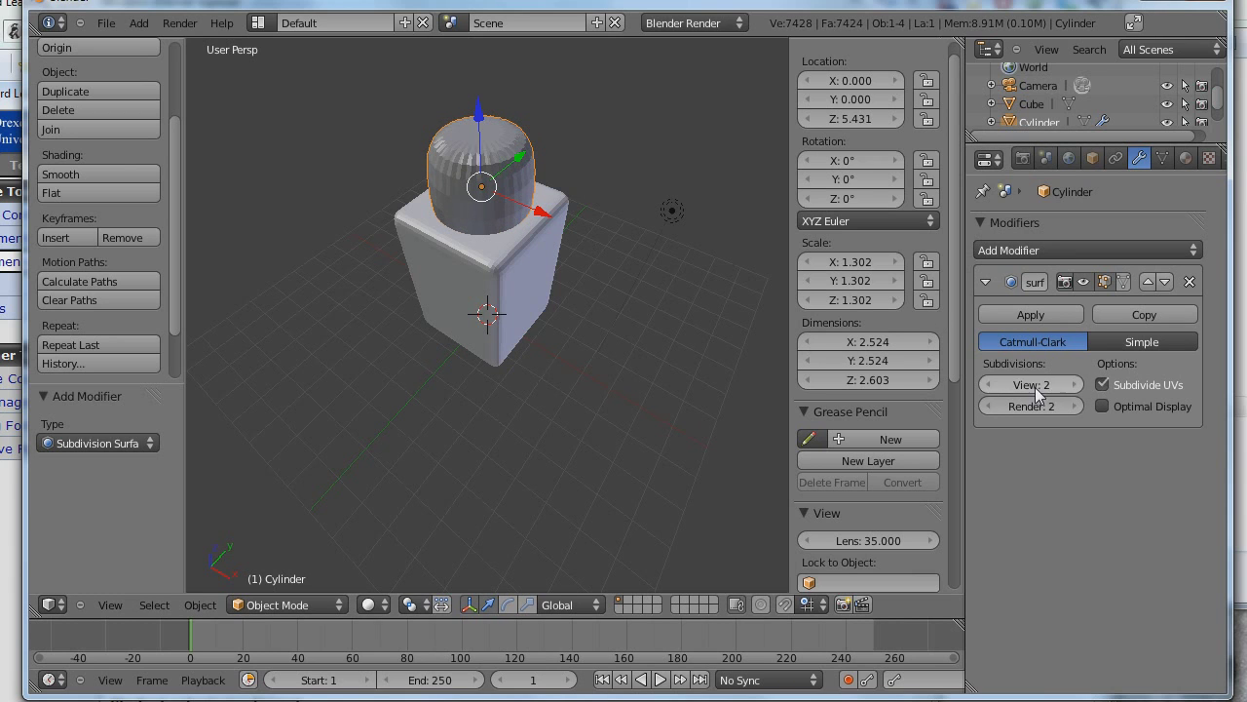
pyautogui.moveTo(420, 292); pyautogui.dragTo(488, 310, button='middle')
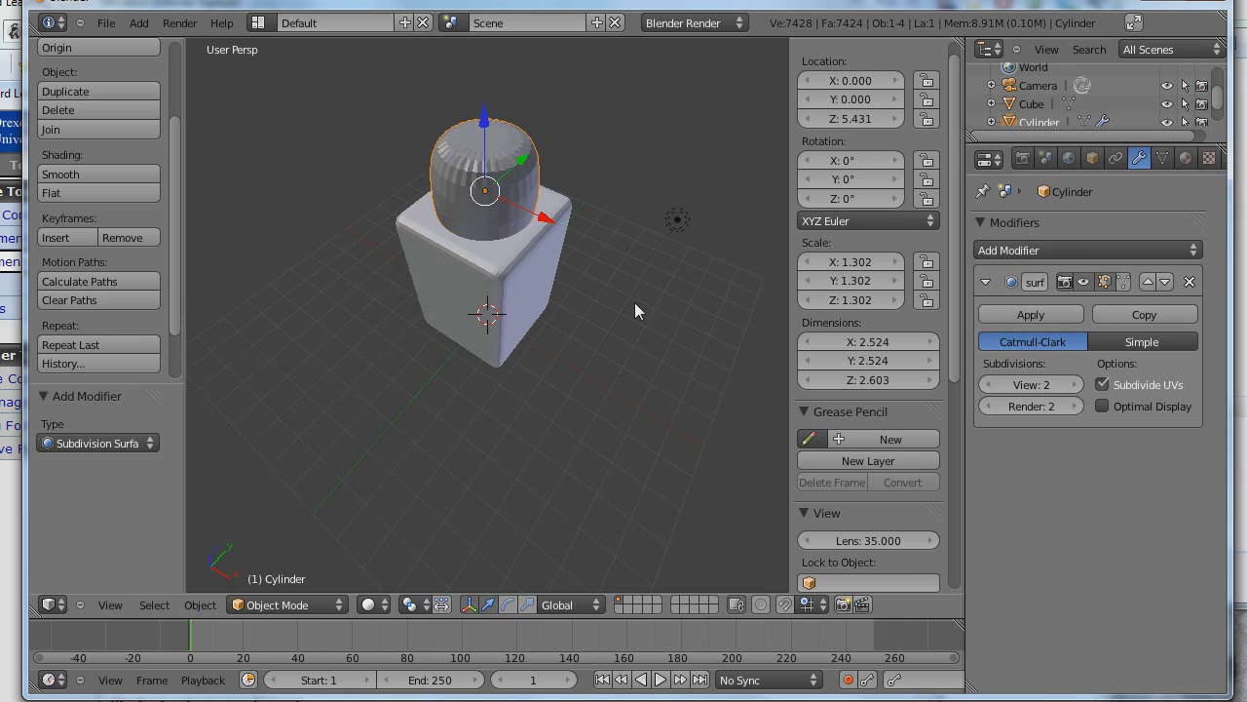
# Step: Place the 3D cursor in empty space beside the box and add an ellipsoid metaball there
pyautogui.scroll(-2, 633, 303)
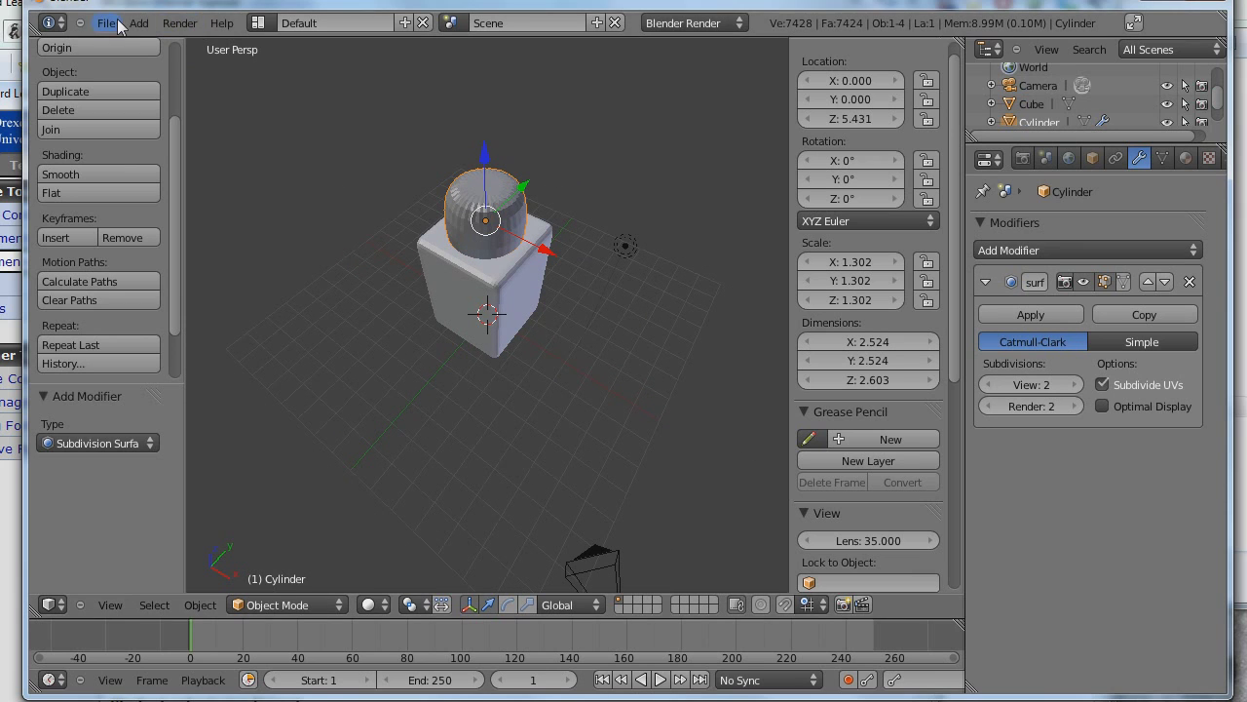
pyautogui.click(296, 222)
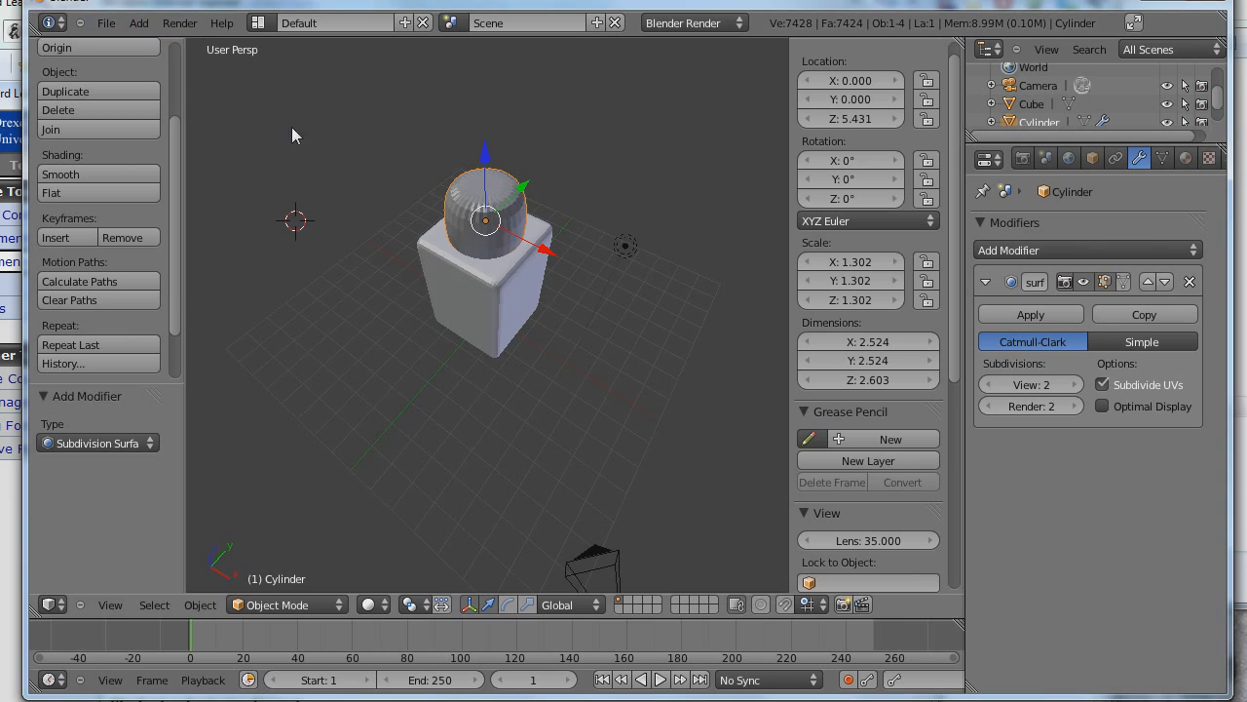
pyautogui.click(138, 23)
pyautogui.moveTo(157, 51)
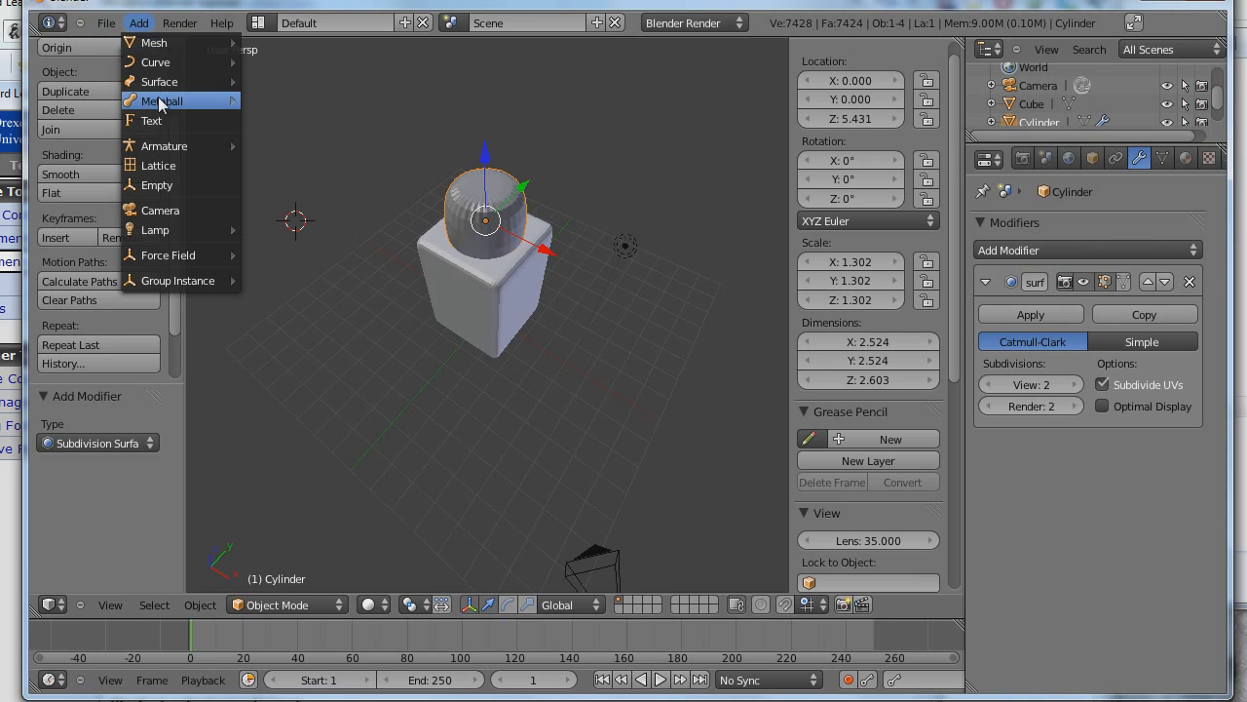
pyautogui.moveTo(162, 105)
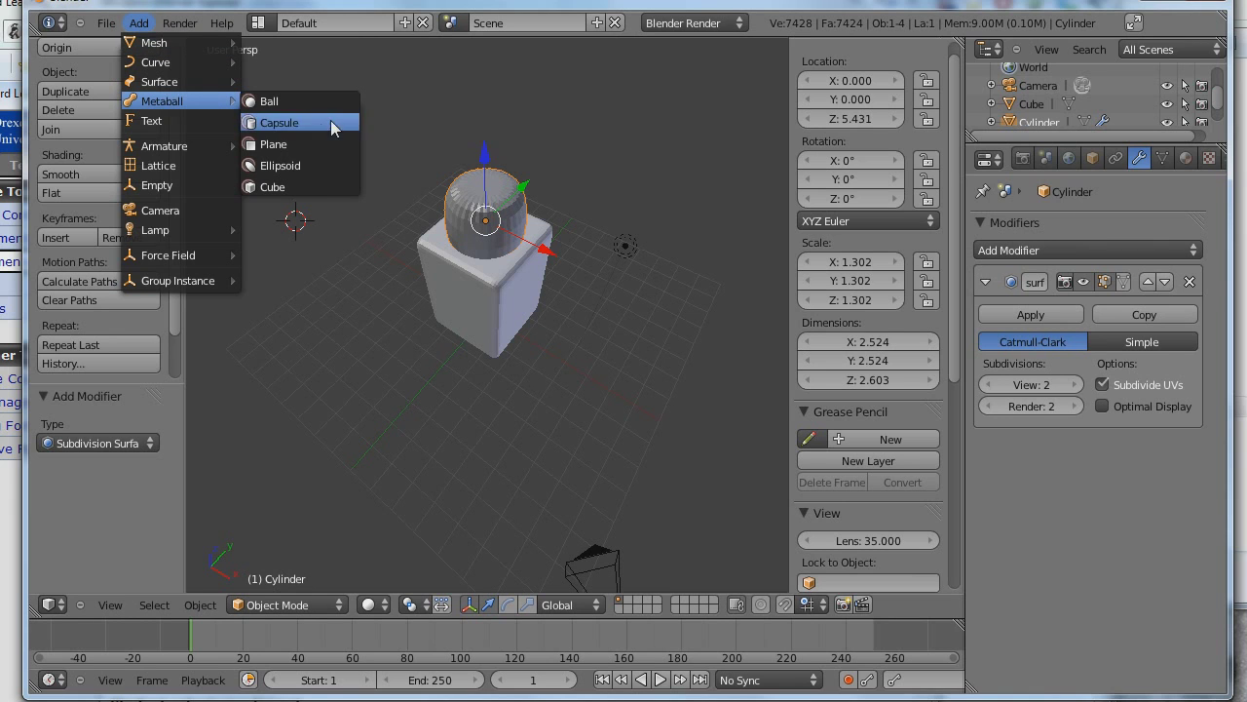
pyautogui.click(309, 167)
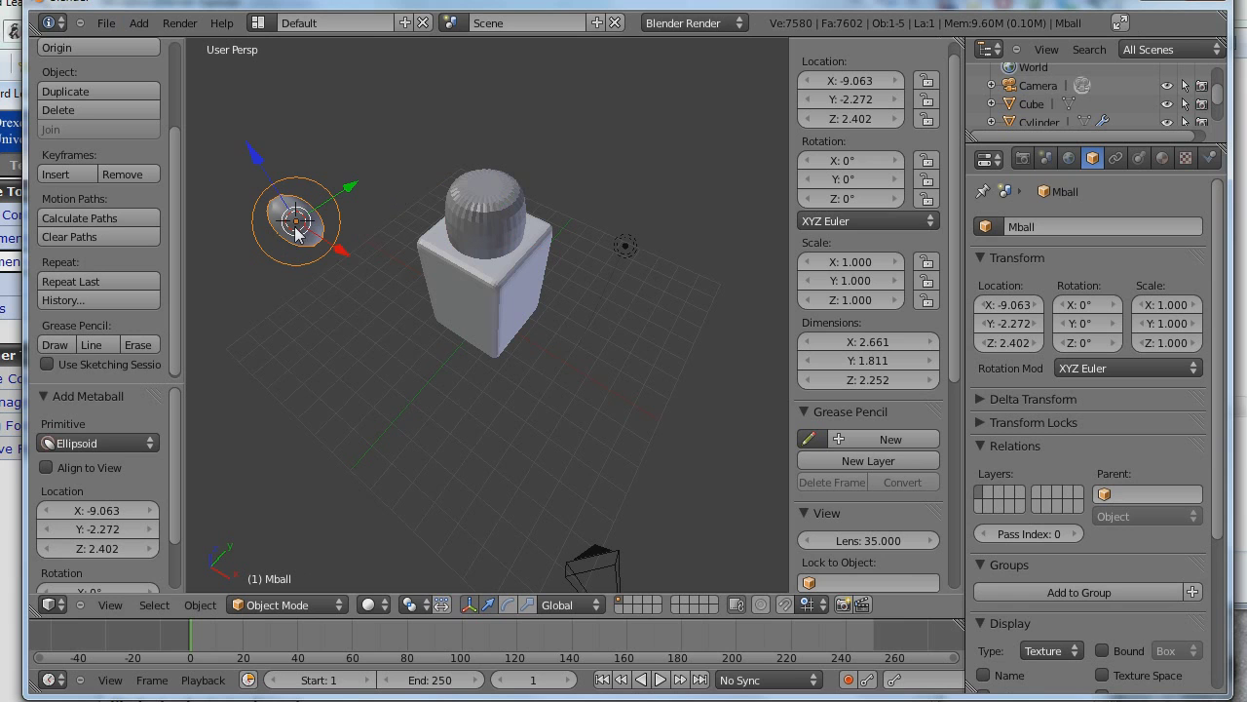
# Step: Move the ellipsoid metaball above the cylinder, to about X -0.9, Y 0 and Z 8
pyautogui.moveTo(343, 252); pyautogui.dragTo(466, 304)
pyautogui.moveTo(450, 372); pyautogui.dragTo(471, 339, button='middle')
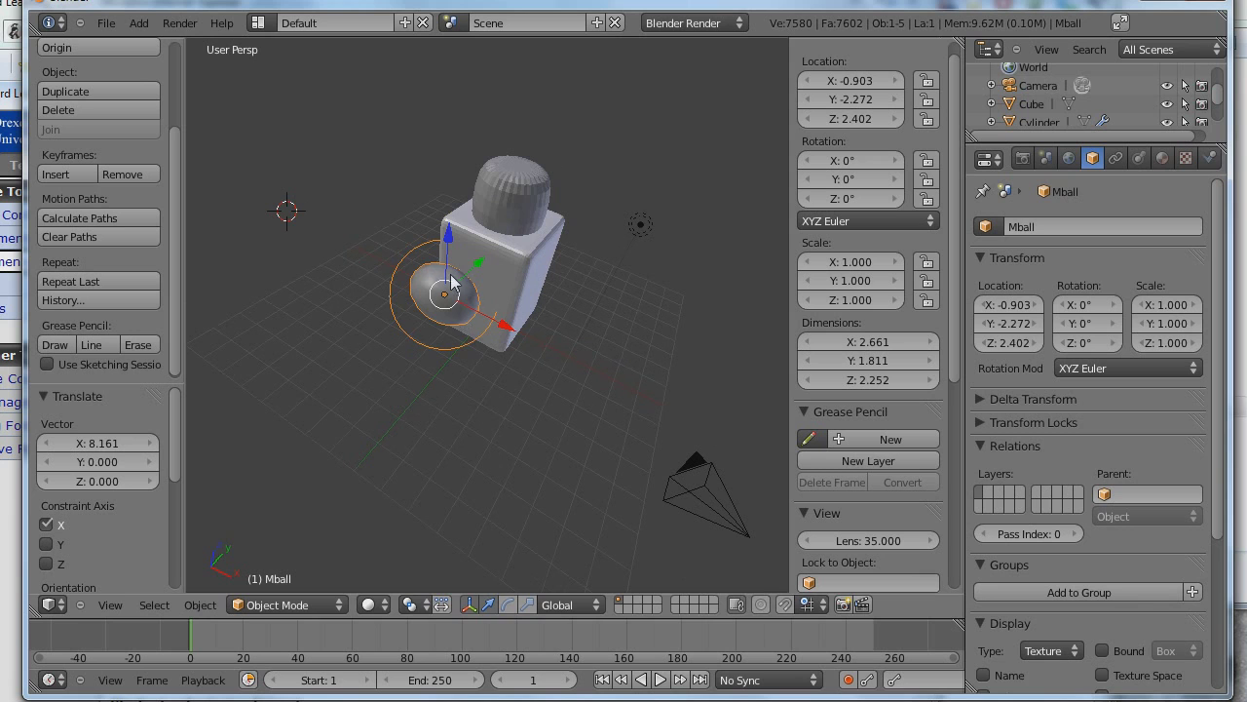
pyautogui.moveTo(449, 277); pyautogui.dragTo(560, 109)
pyautogui.moveTo(624, 190); pyautogui.dragTo(508, 114, button='middle')
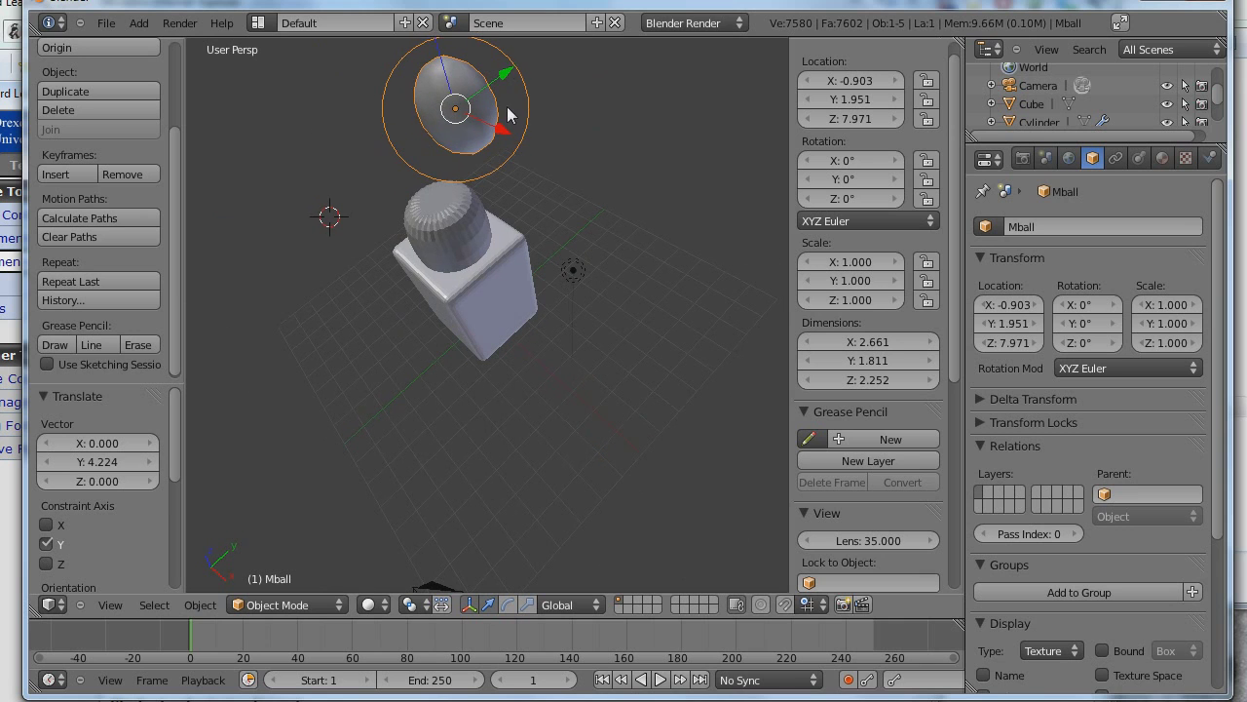
pyautogui.moveTo(501, 82); pyautogui.dragTo(448, 123)
pyautogui.moveTo(390, 316); pyautogui.dragTo(495, 292, button='middle')
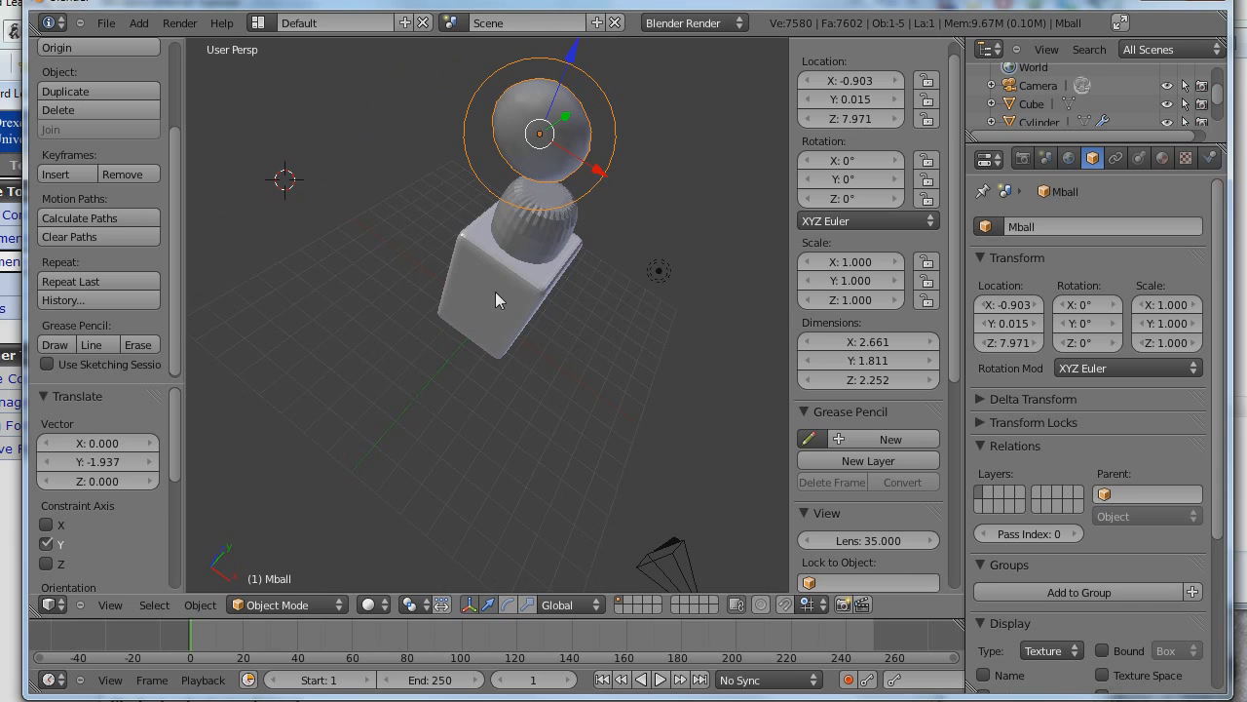
# Step: Center the ellipsoid metaball over the cylinder by setting its X and Y locations to 0
pyautogui.click(863, 81)
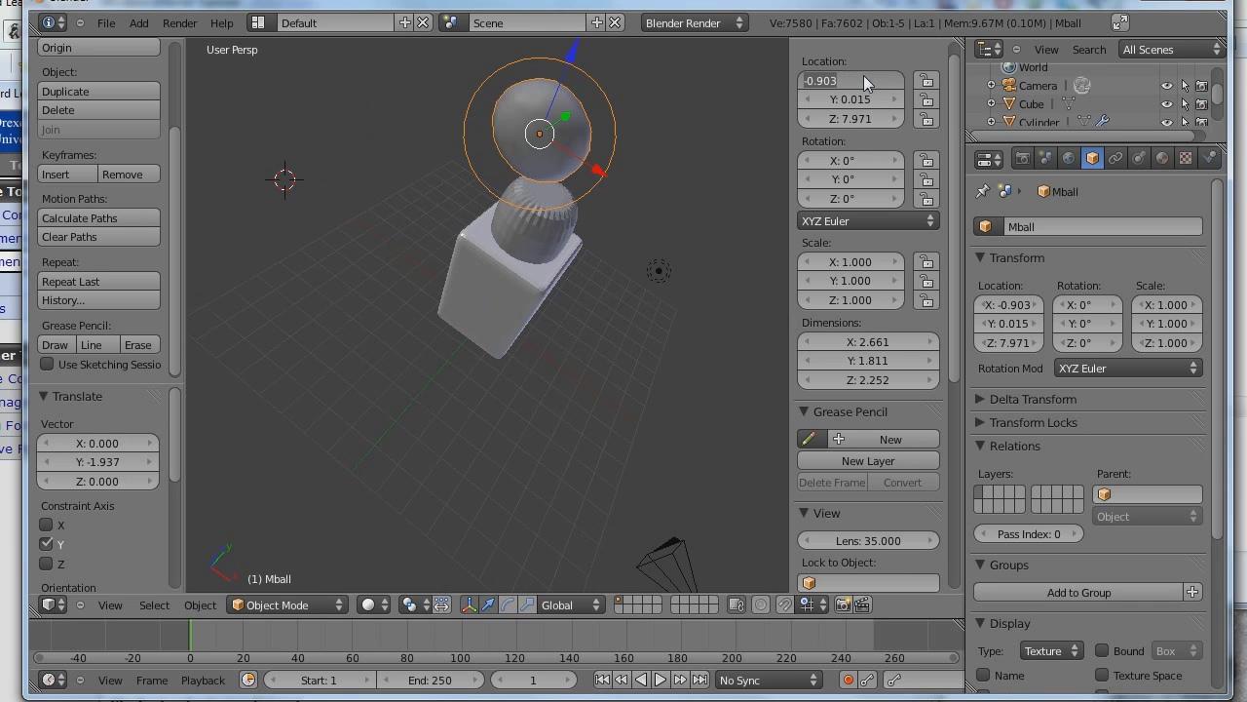
pyautogui.write('0')
pyautogui.press('Tab')
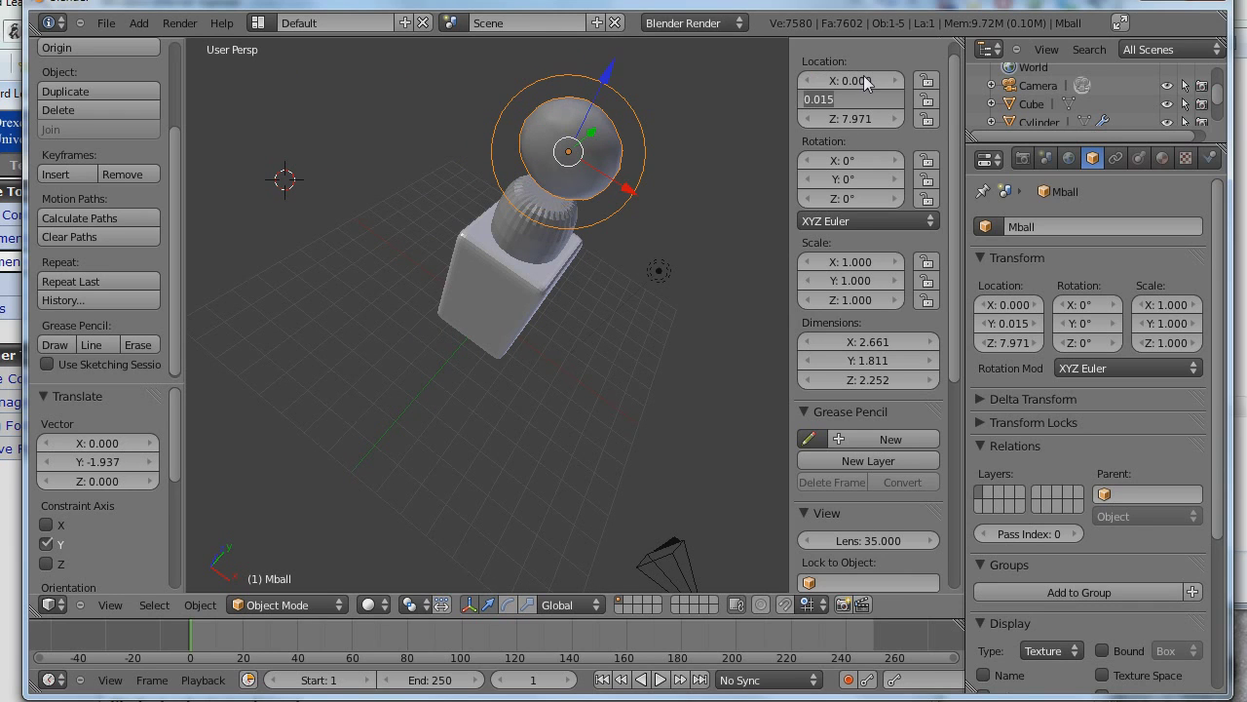
pyautogui.write('0')
pyautogui.press('Tab')
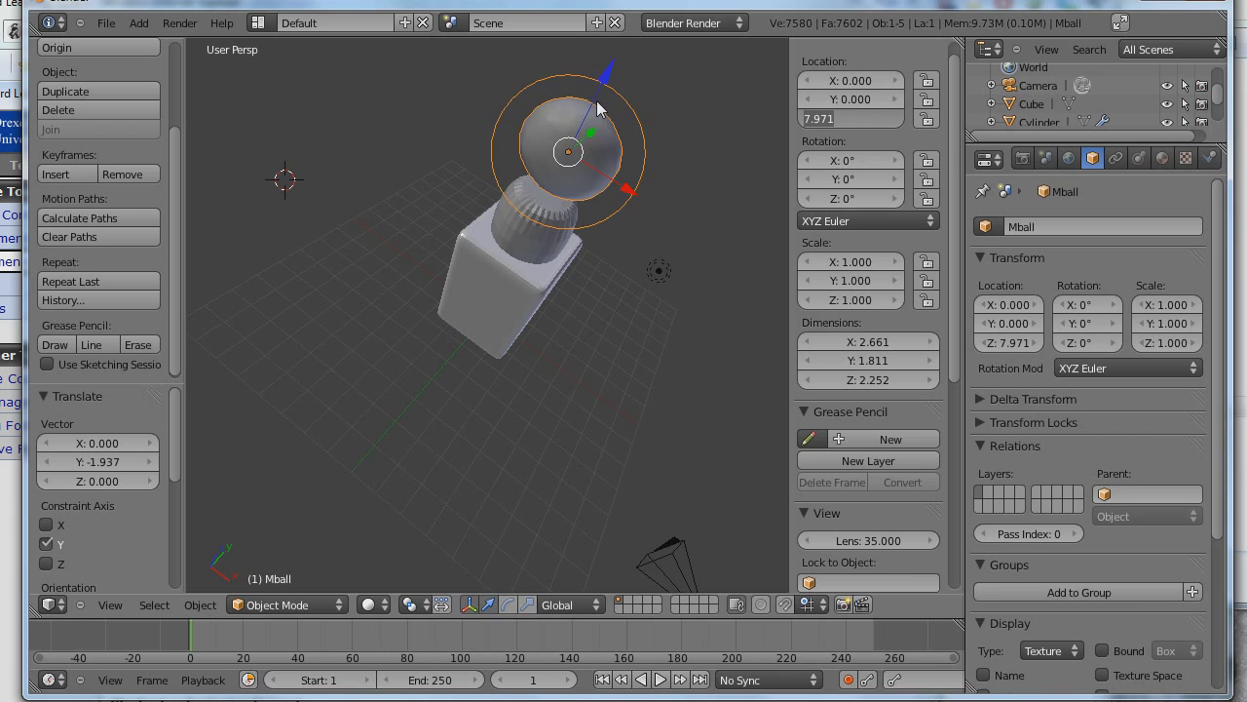
# Step: Lower the ellipsoid metaball along Z to about 7.05 so it rests on the cylinder, and check the fit
pyautogui.press('Return')
pyautogui.moveTo(598, 92); pyautogui.dragTo(576, 124)
pyautogui.moveTo(633, 302); pyautogui.dragTo(627, 179, button='middle')
pyautogui.moveTo(501, 294)
pyautogui.mouseDown(button='middle')
pyautogui.moveTo(514, 375)
pyautogui.moveTo(504, 463)
pyautogui.moveTo(517, 462)
pyautogui.moveTo(501, 473)
pyautogui.moveTo(474, 350)
pyautogui.moveTo(510, 284)
pyautogui.mouseUp(button='middle')
pyautogui.moveTo(574, 377); pyautogui.dragTo(509, 484, button='middle')
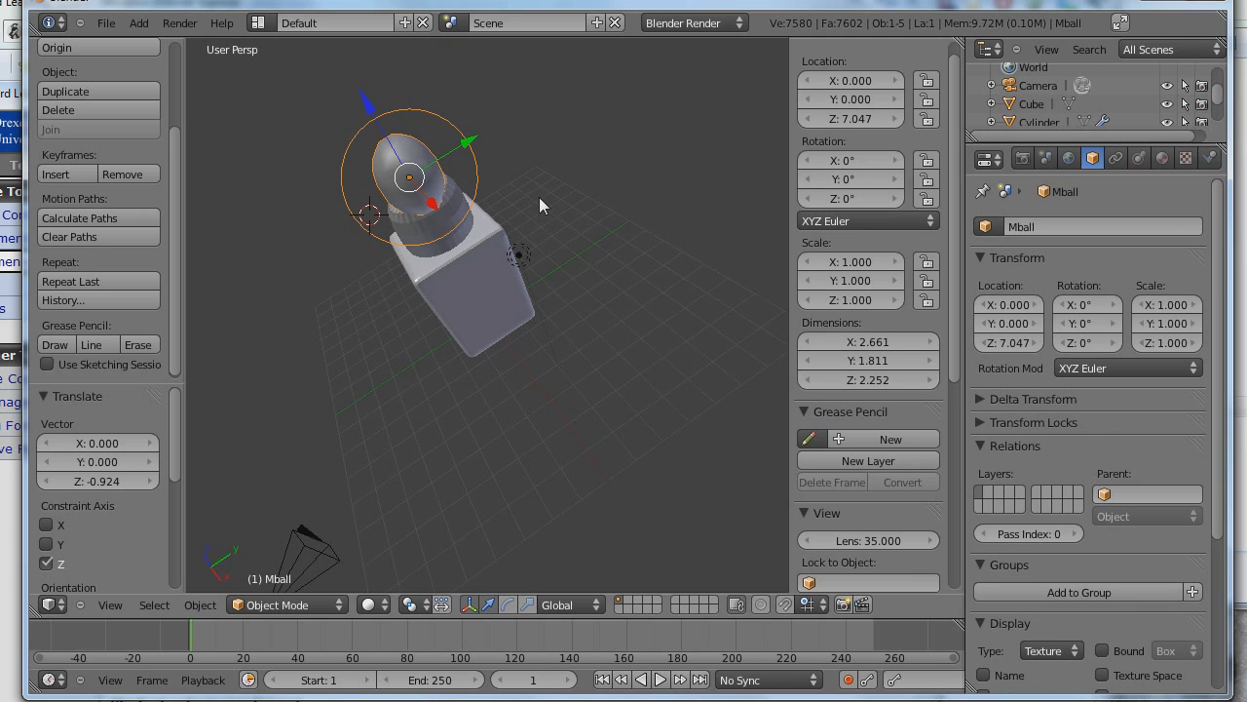
pyautogui.moveTo(502, 335); pyautogui.dragTo(489, 313, button='middle')
pyautogui.scroll(-1, 489, 315)
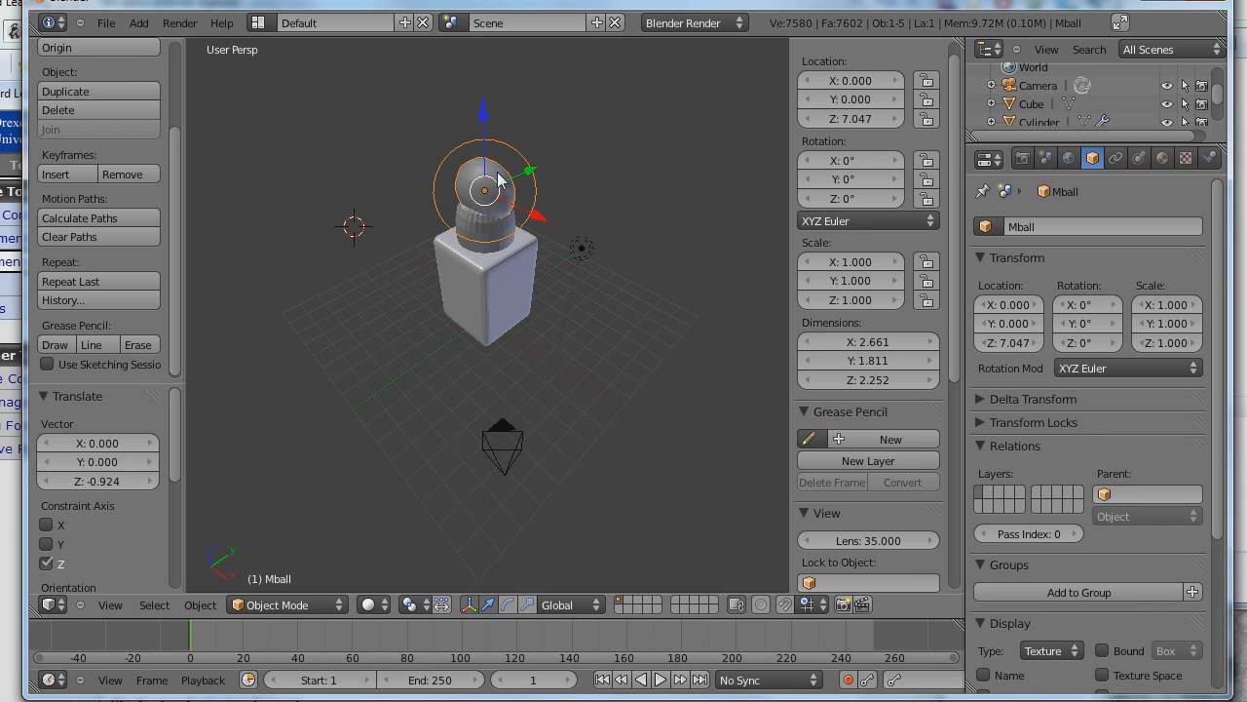
# Step: Convert the ellipsoid metaball to a mesh and display the scene in wireframe
pyautogui.click(205, 605)
pyautogui.moveTo(214, 60)
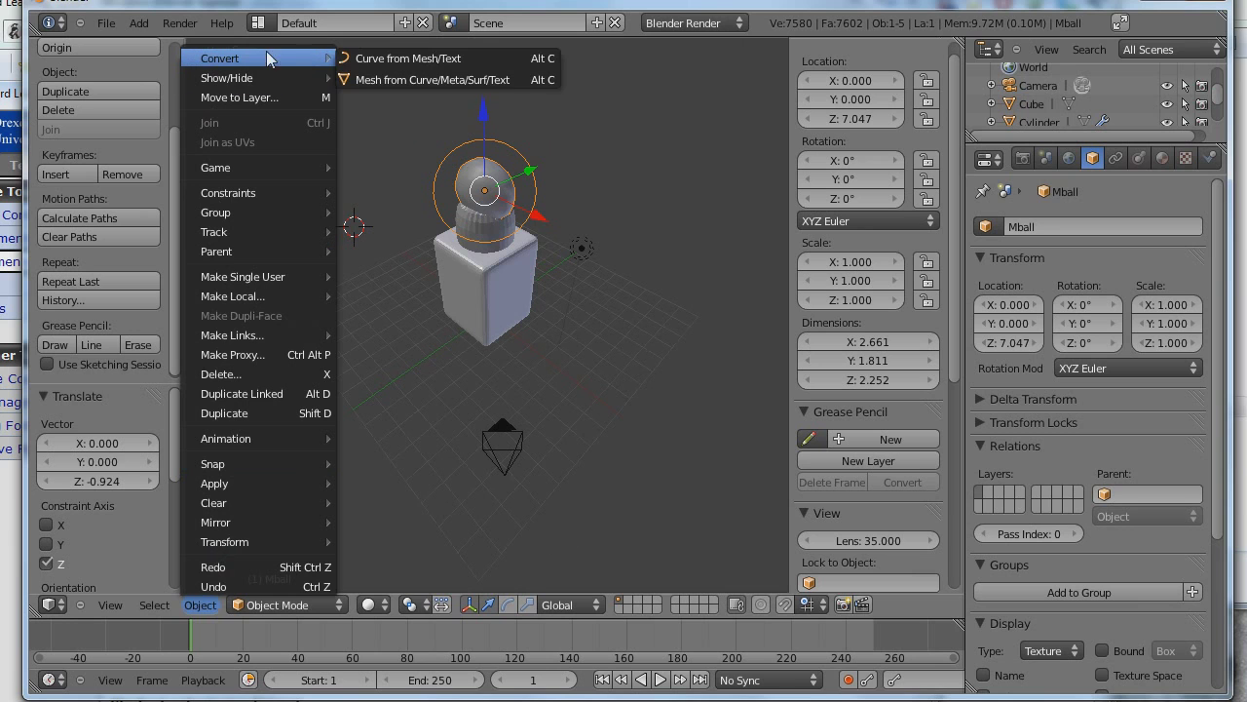
pyautogui.click(399, 83)
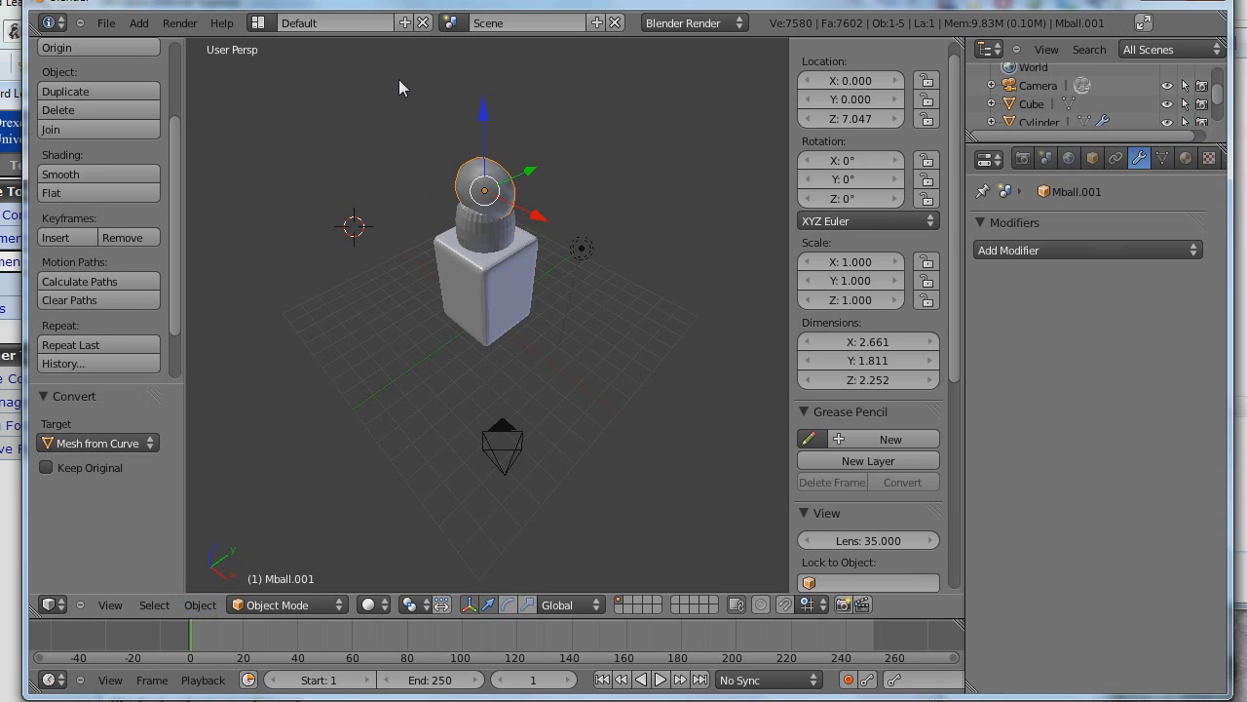
pyautogui.moveTo(578, 265); pyautogui.dragTo(600, 312, button='middle')
pyautogui.press('z')
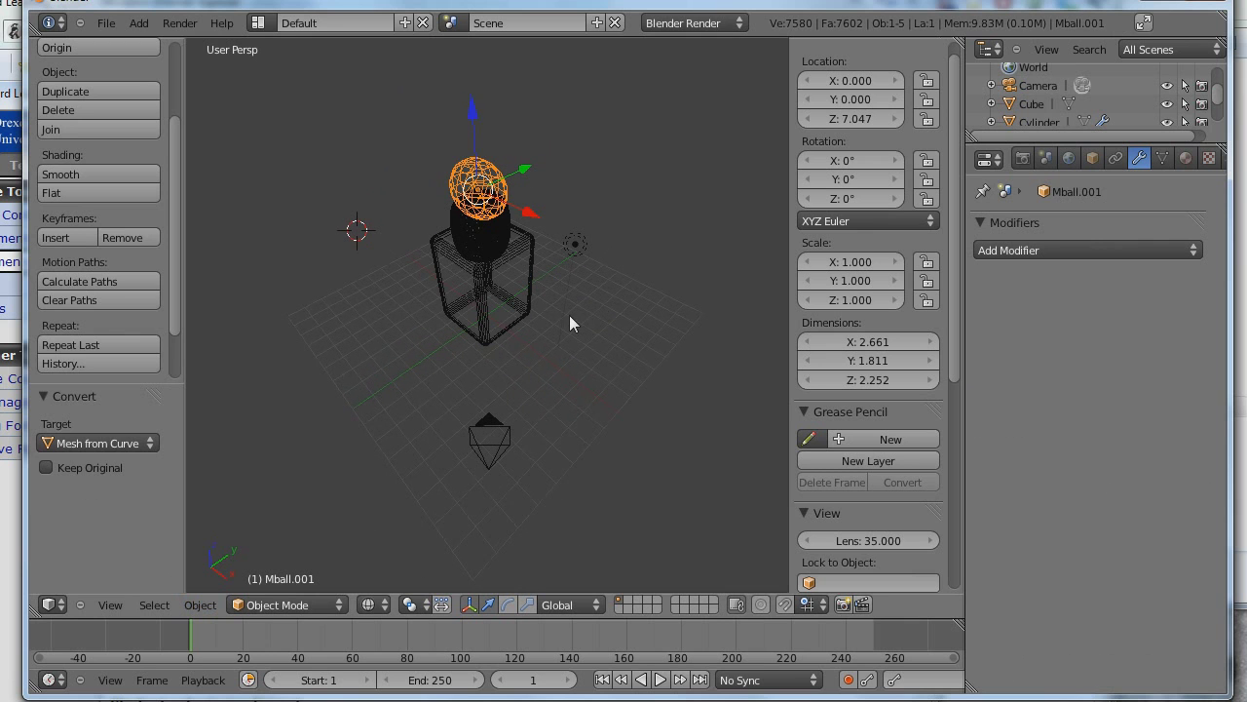
pyautogui.moveTo(571, 326)
pyautogui.mouseDown(button='middle')
pyautogui.moveTo(576, 348)
pyautogui.moveTo(572, 326)
pyautogui.mouseUp(button='middle')
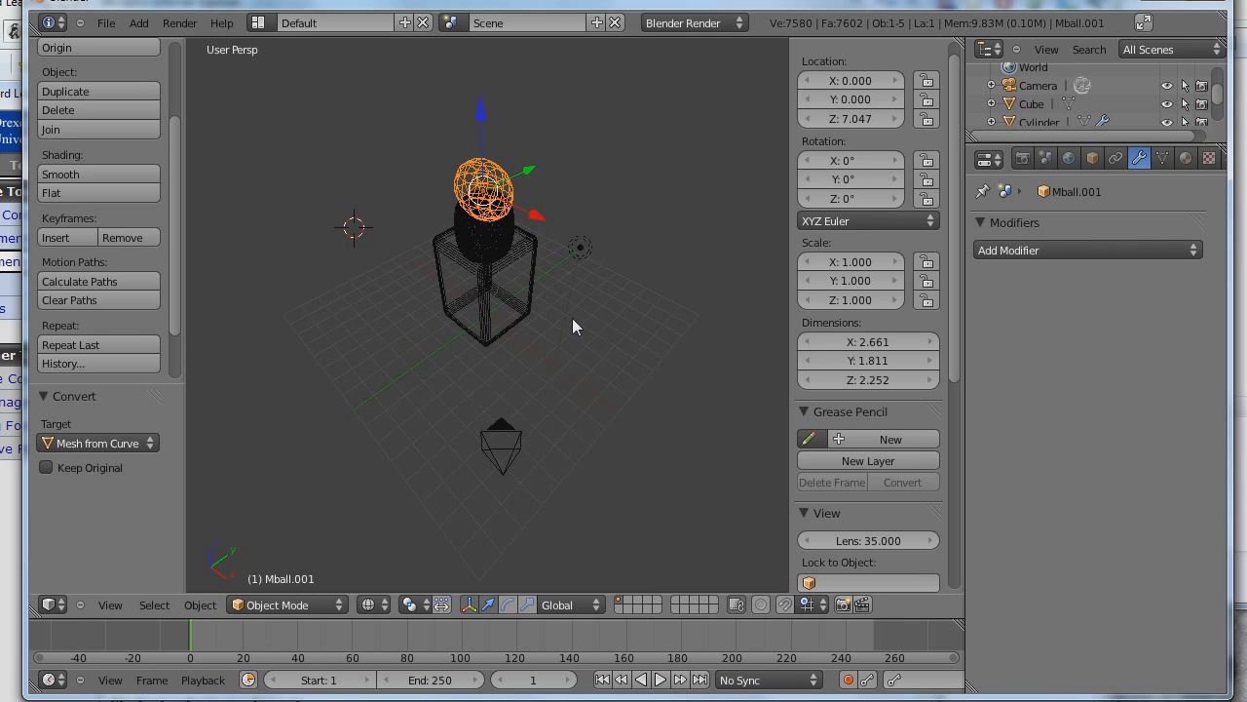
# Step: Select the box, open its mesh in Edit Mode and inspect its quad faces up close
pyautogui.rightClick(511, 308)
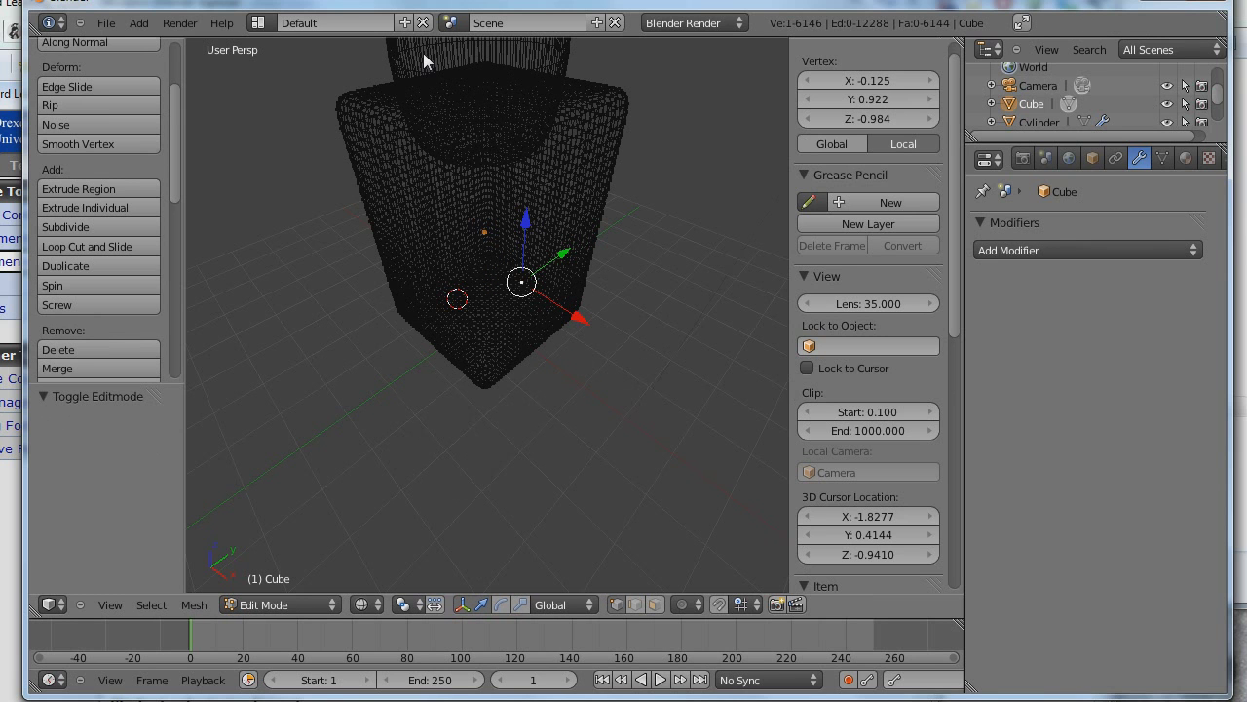
pyautogui.scroll(3, 462, 293)
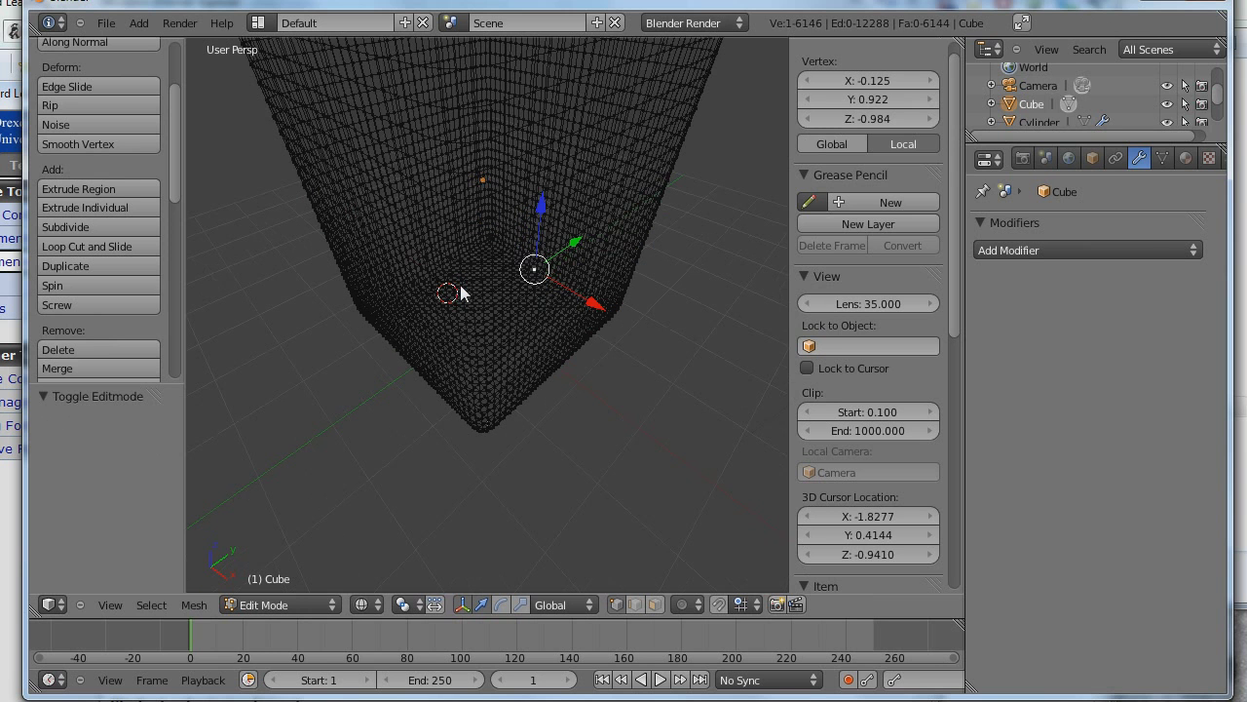
pyautogui.scroll(-5, 462, 293)
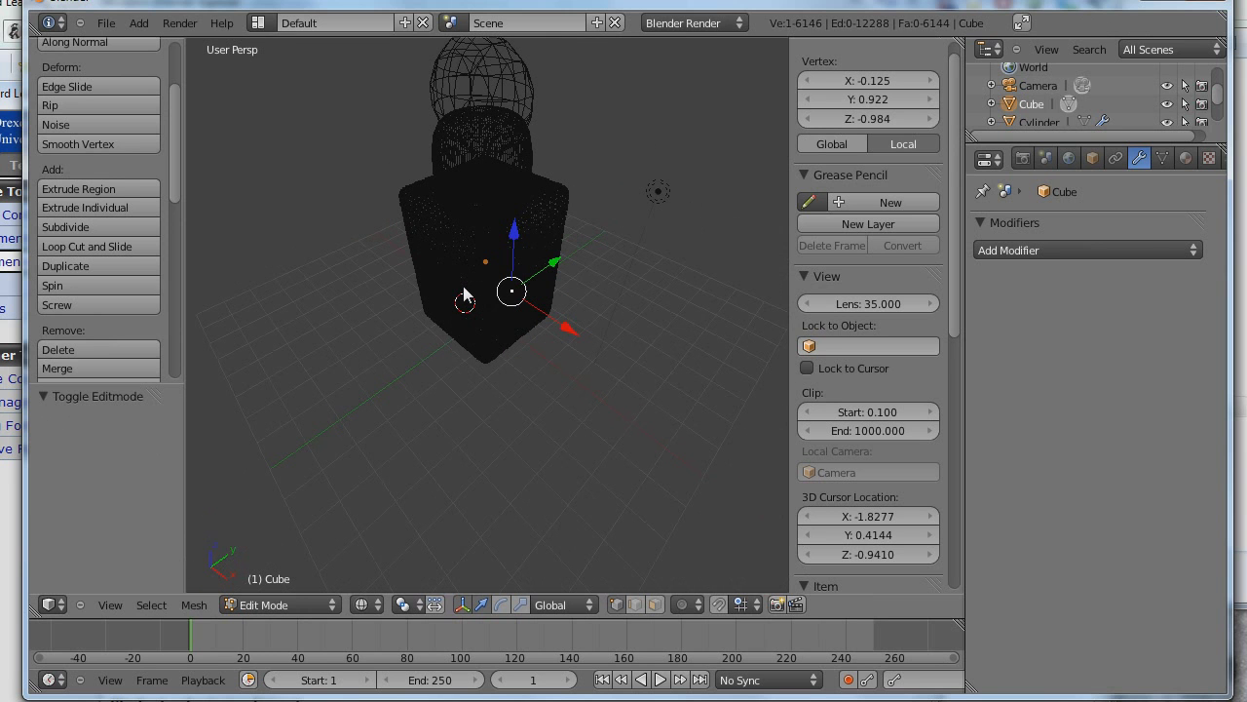
pyautogui.moveTo(361, 322); pyautogui.dragTo(357, 280, button='middle')
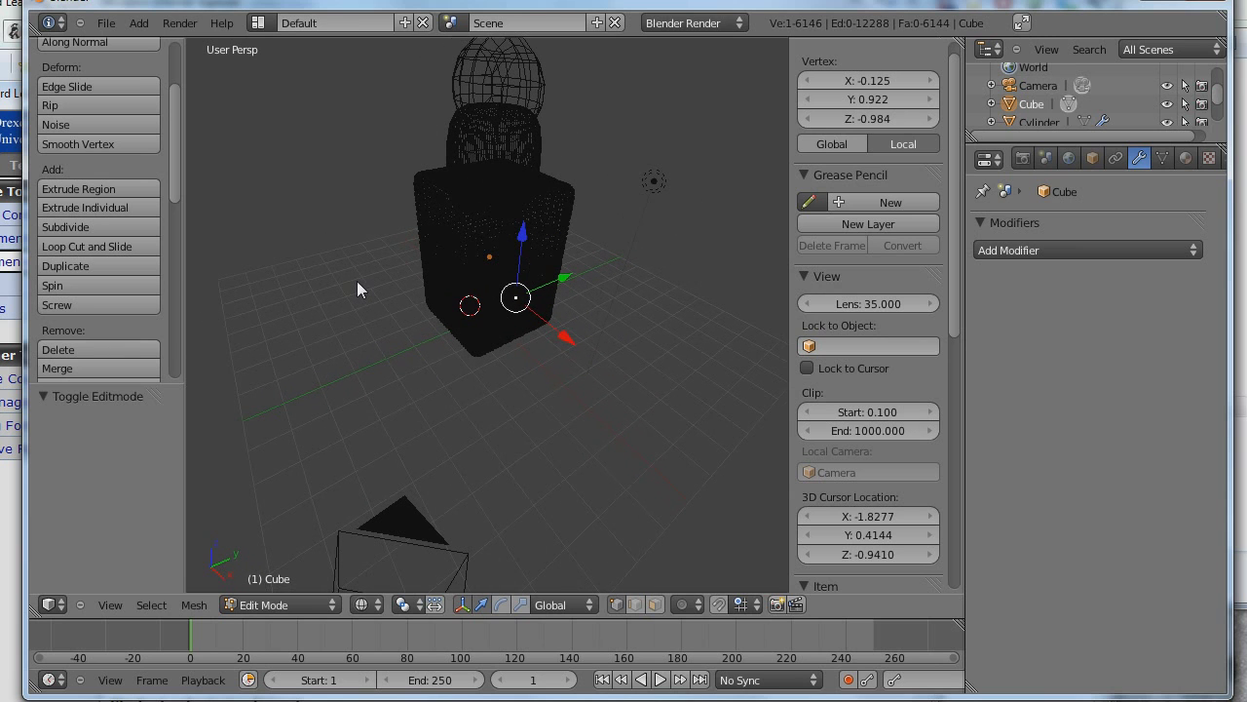
pyautogui.rightClick(444, 230)
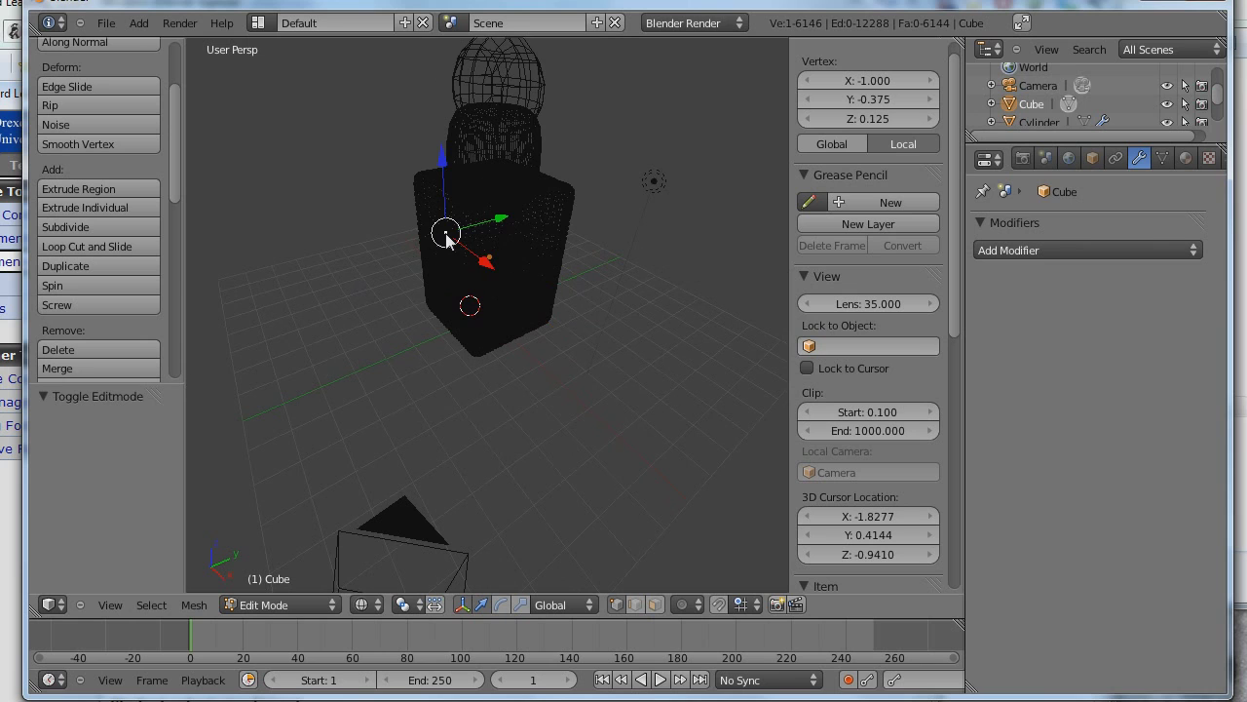
pyautogui.scroll(-2, 511, 357)
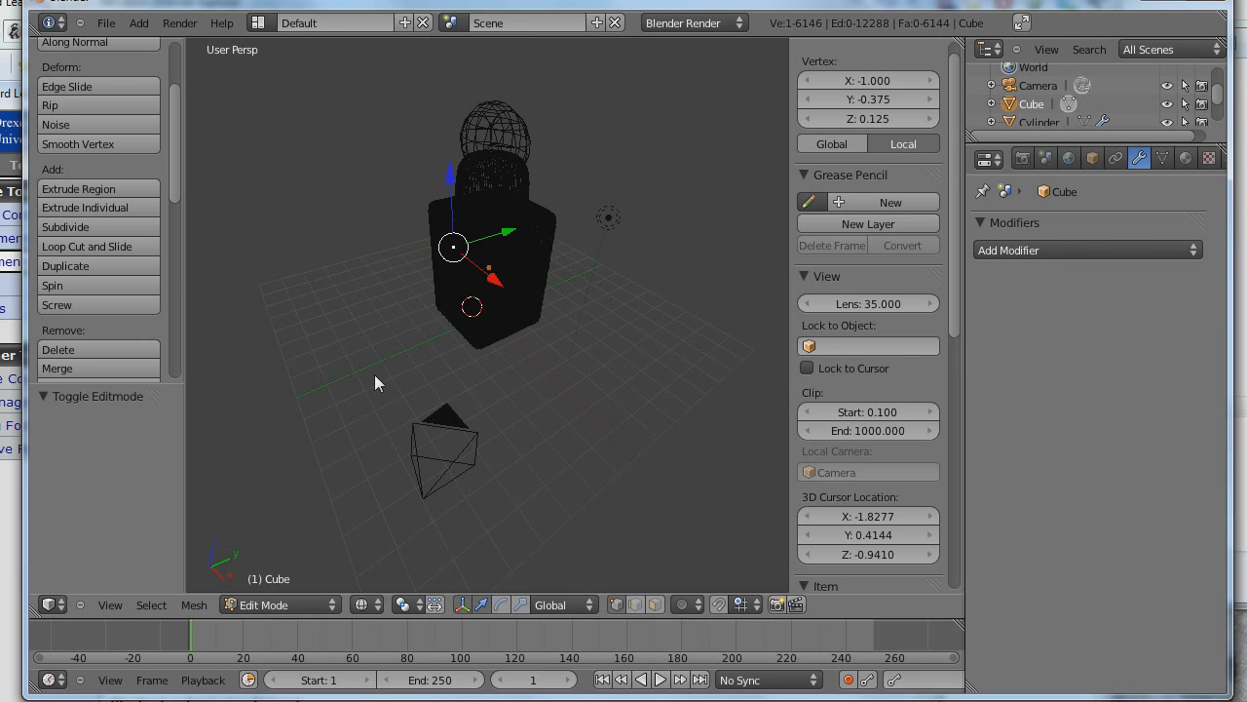
# Step: Select all of the box's mesh and convert its quads to triangles
pyautogui.press('a')
pyautogui.press('a')
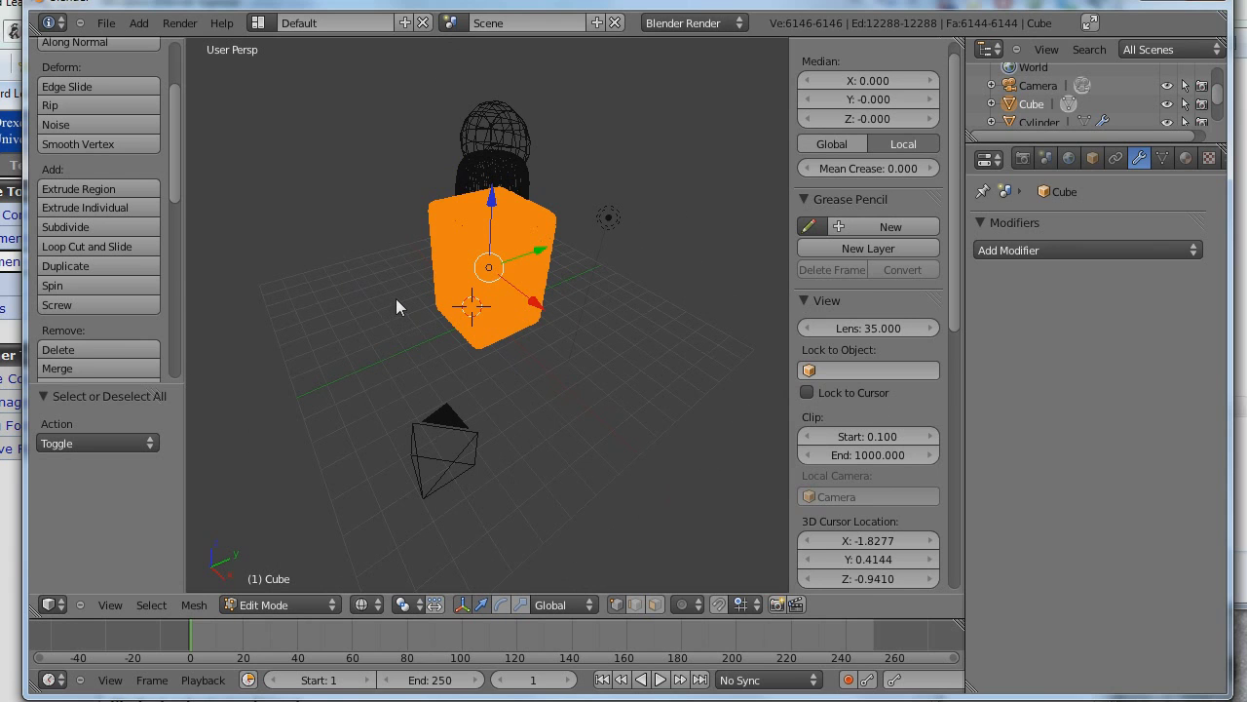
pyautogui.press('a')
pyautogui.press('a')
pyautogui.click(195, 605)
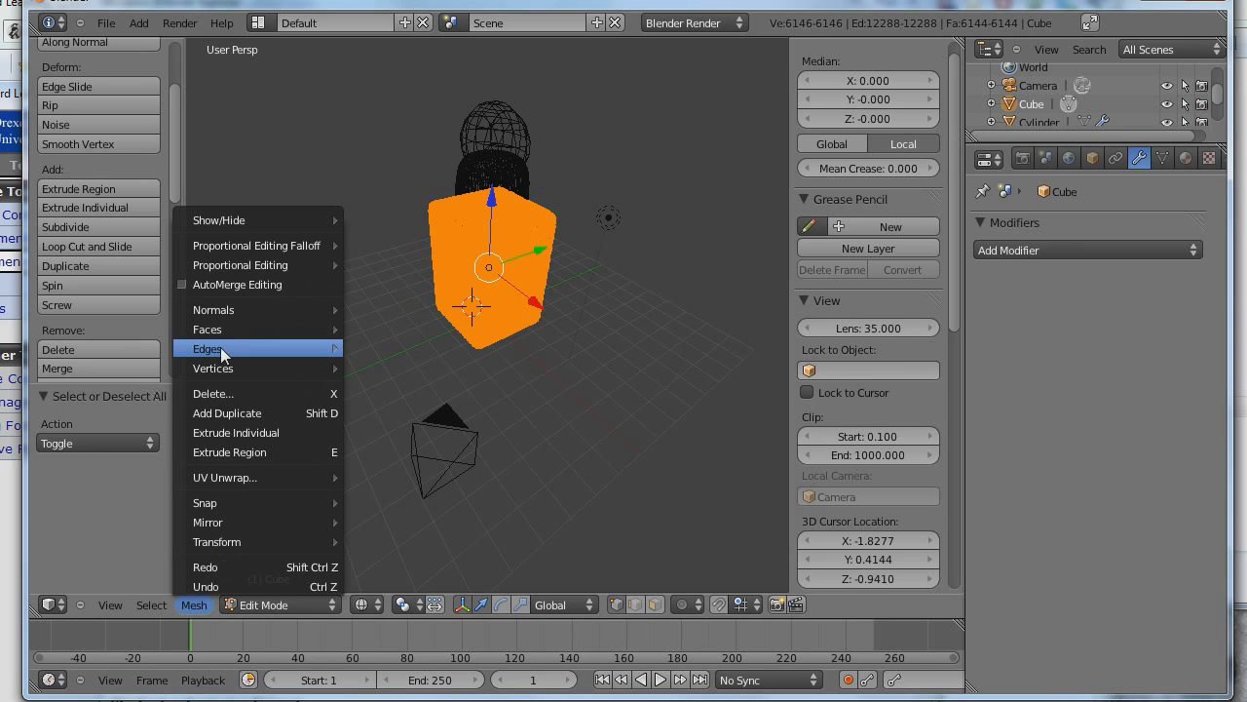
pyautogui.moveTo(221, 329)
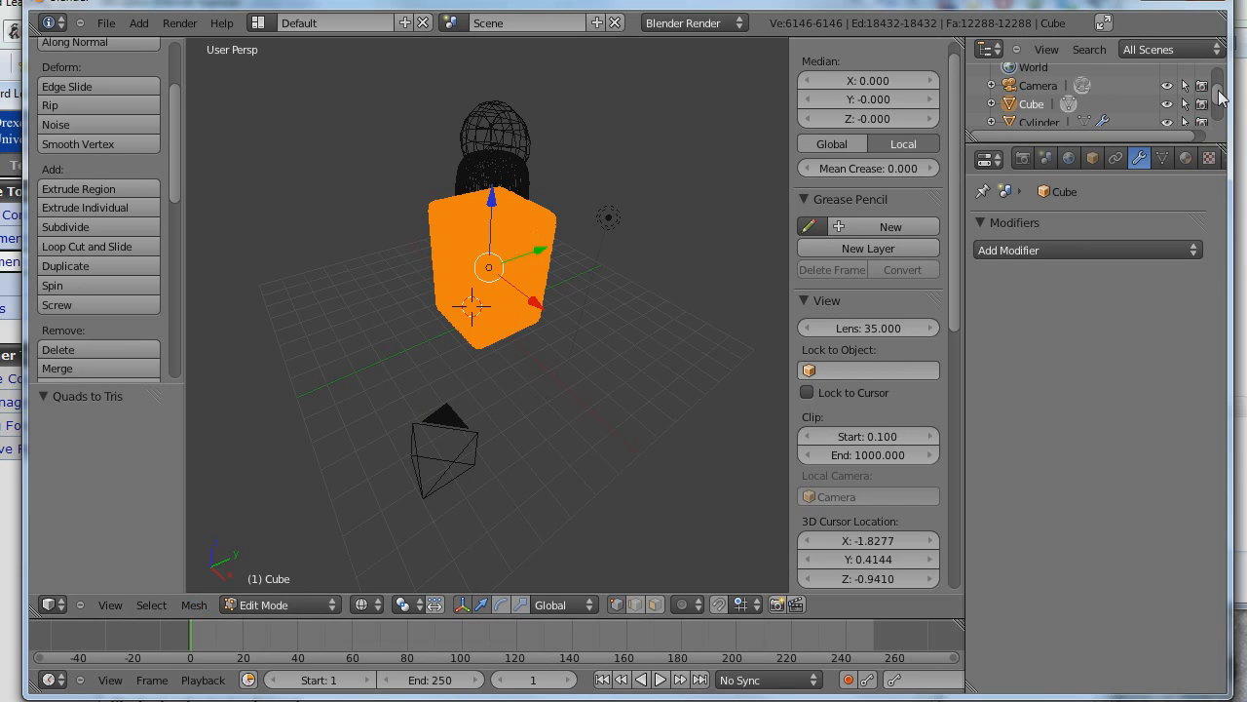
# Step: Select the cylinder and try to apply its Subdivision Surface modifier in Edit Mode
pyautogui.scroll(-1, 1222, 97)
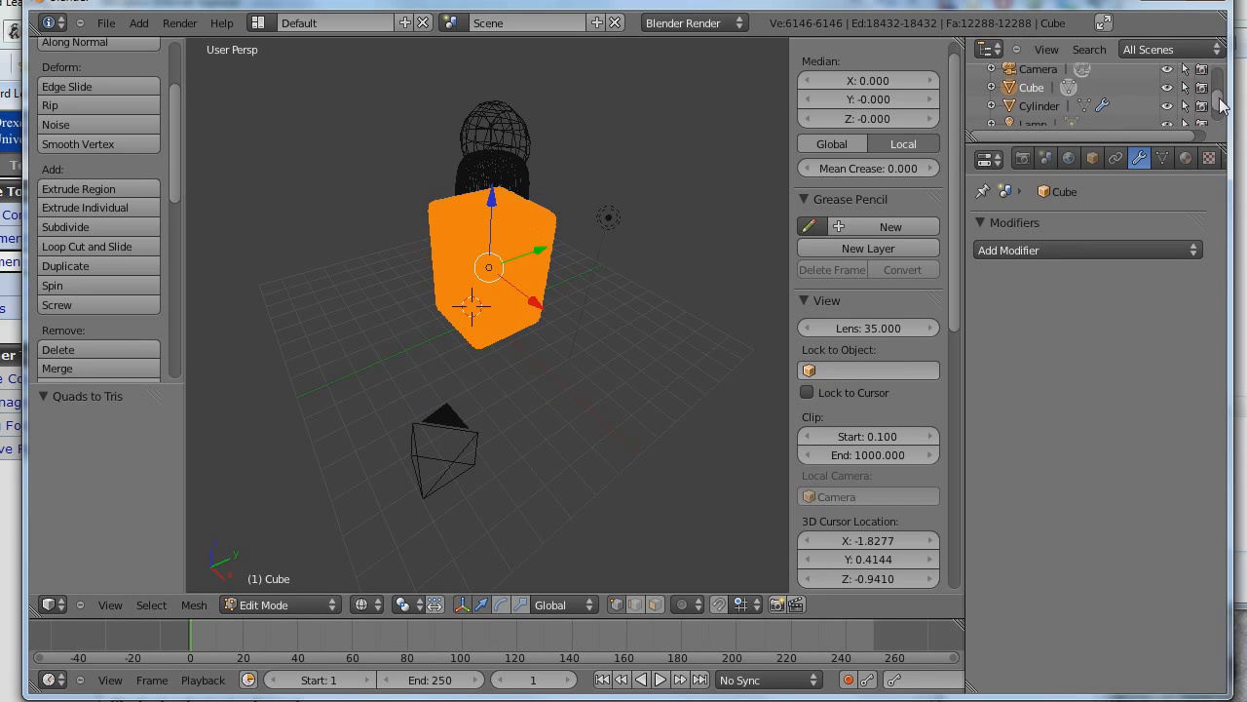
pyautogui.click(1037, 98)
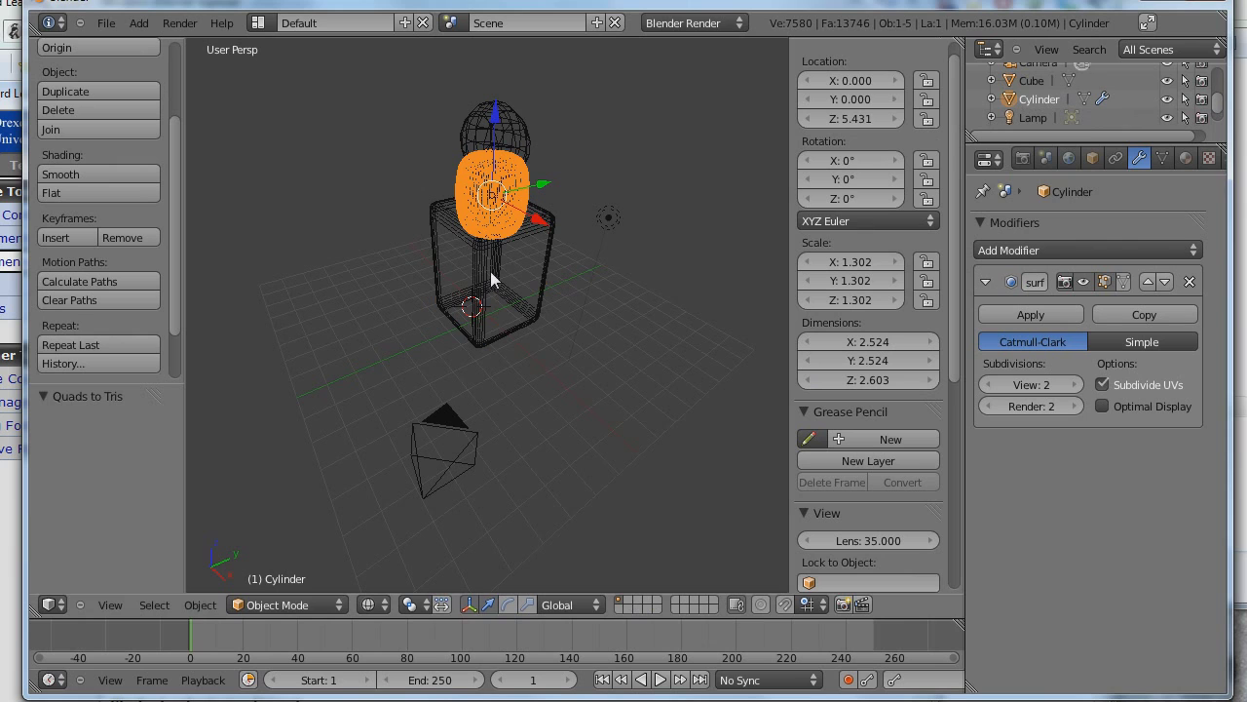
pyautogui.click(202, 606)
pyautogui.click(283, 605)
pyautogui.click(270, 559)
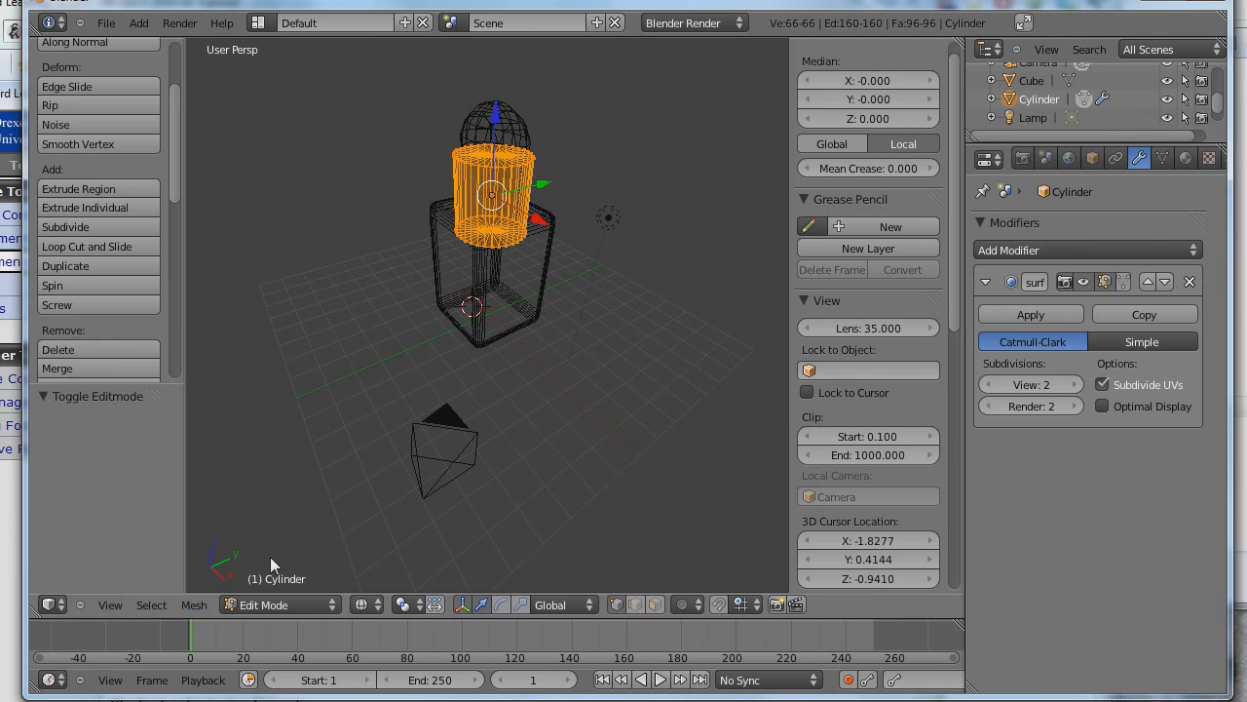
pyautogui.click(1032, 313)
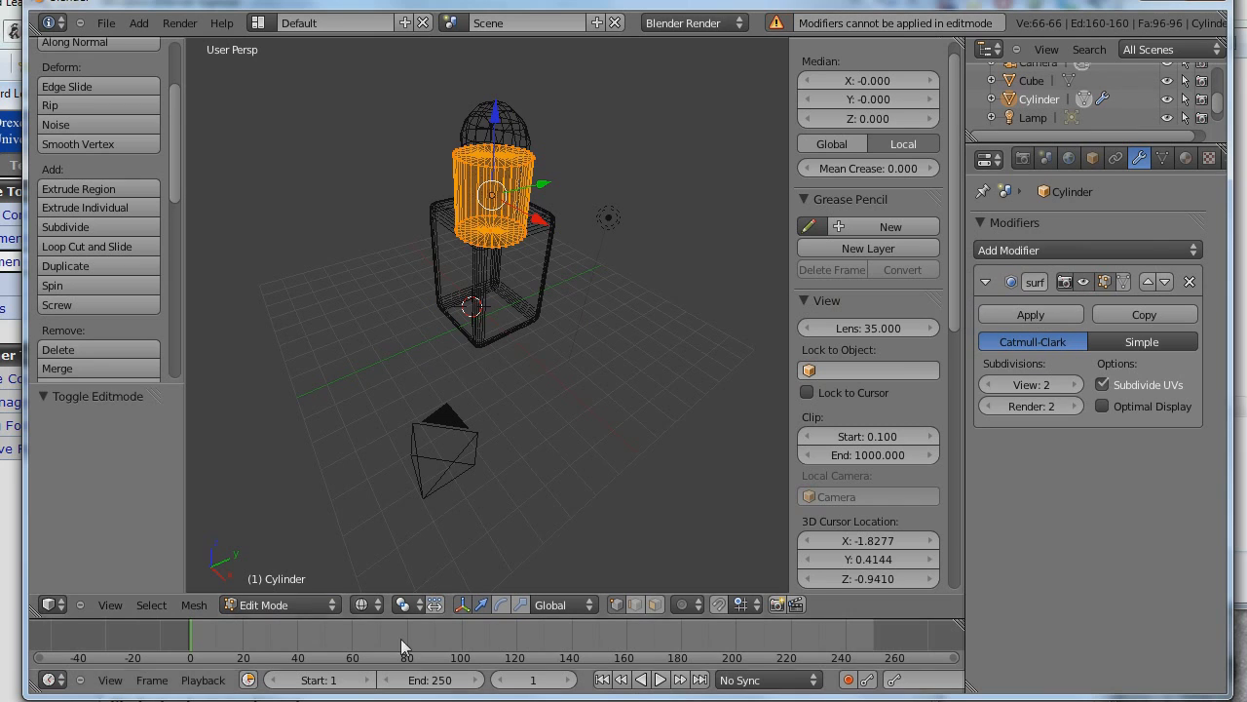
# Step: Return the cylinder to Object Mode and apply its Subdivision Surface modifier
pyautogui.click(287, 604)
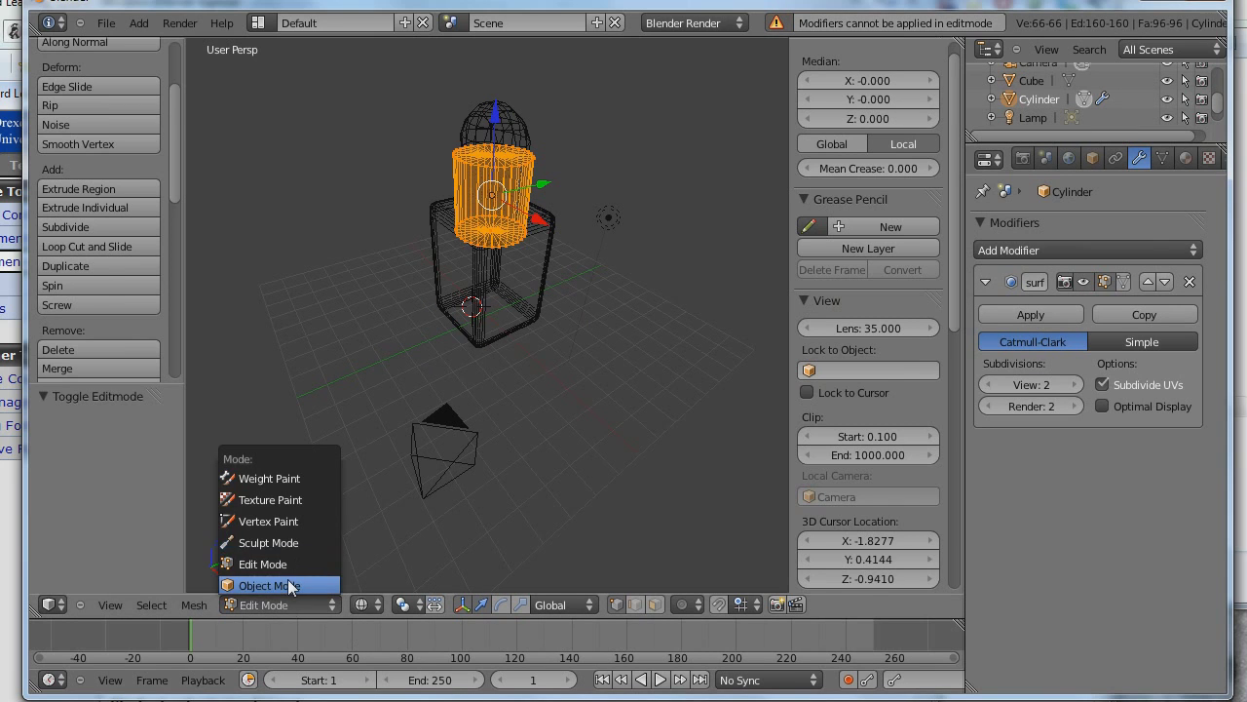
pyautogui.click(288, 586)
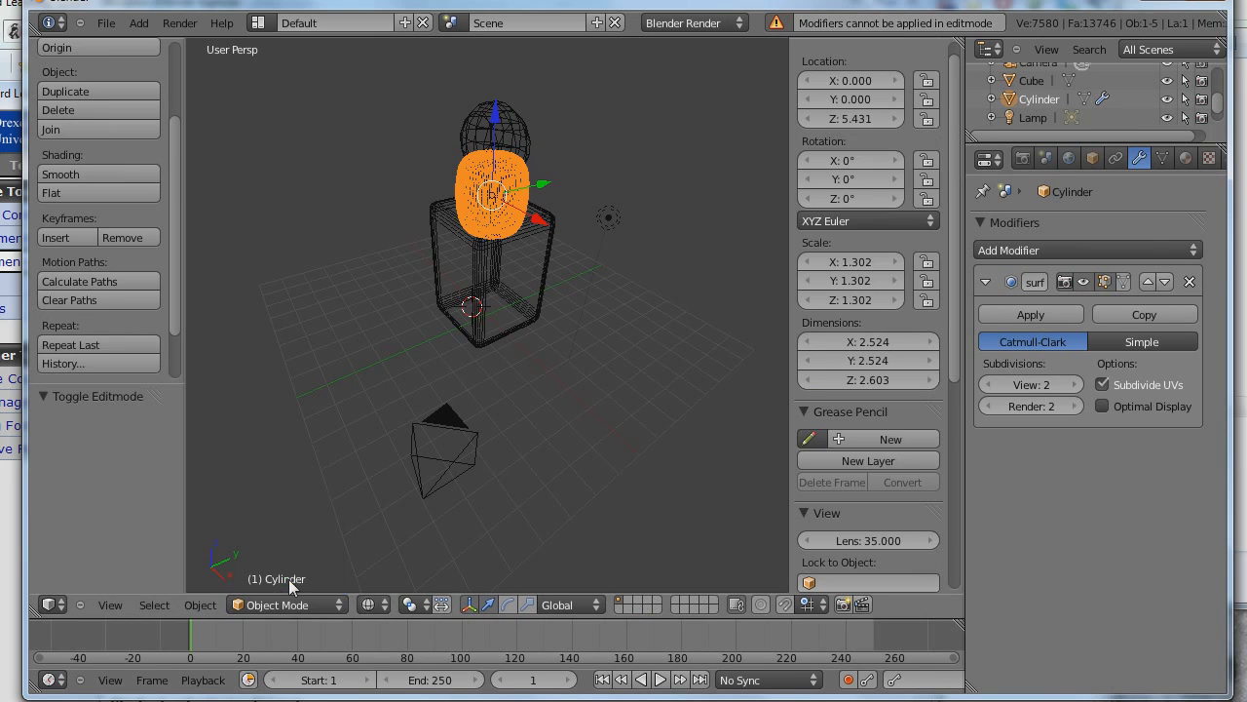
pyautogui.click(1016, 313)
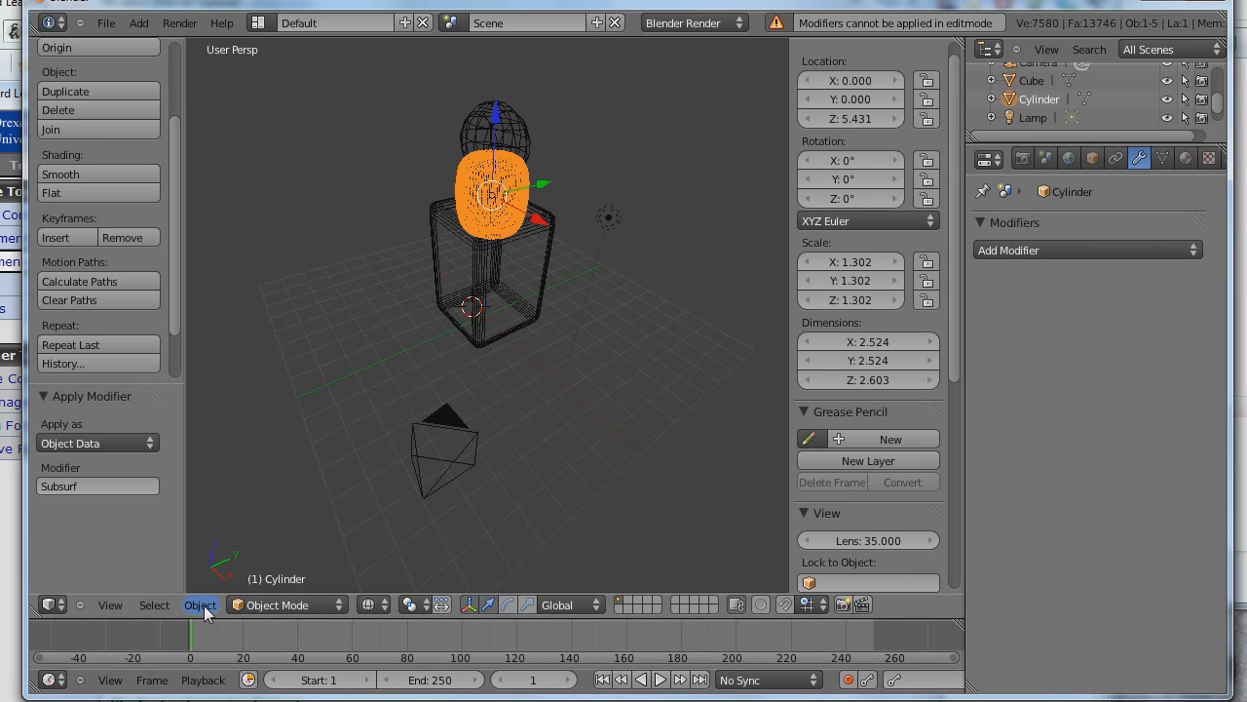
# Step: Try to convert the cylinder's quads to triangles in Edit Mode
pyautogui.click(276, 605)
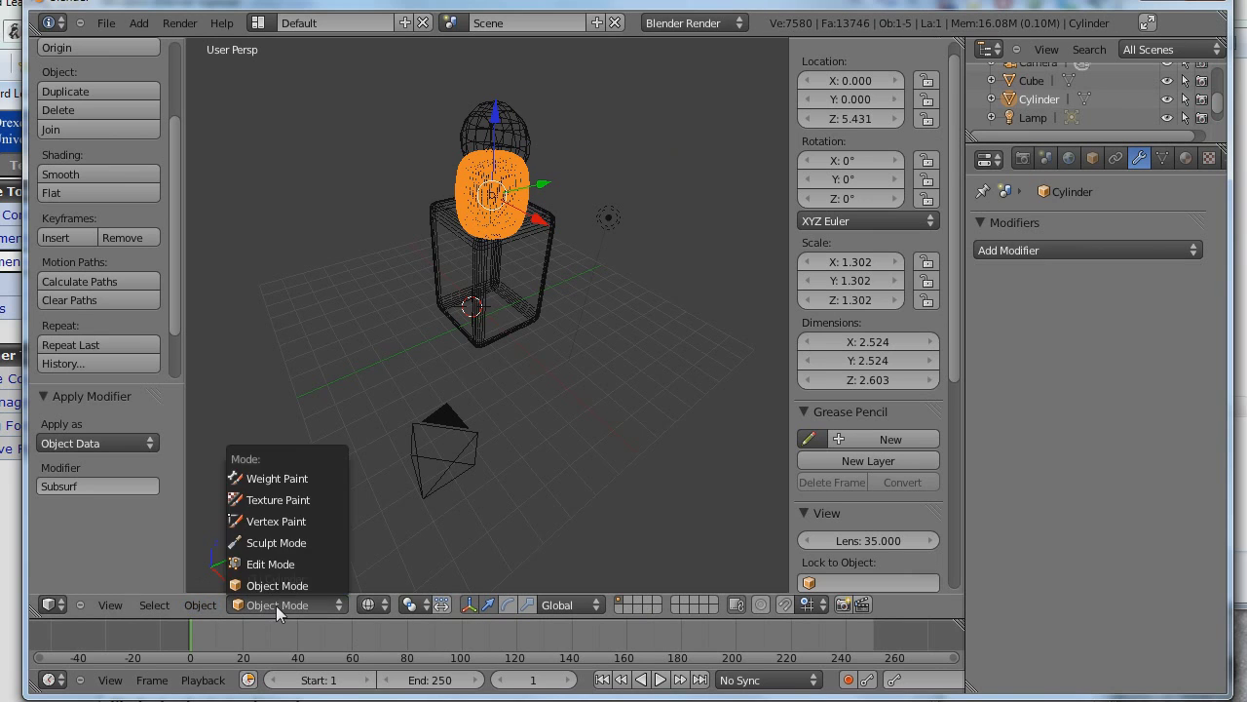
pyautogui.click(280, 565)
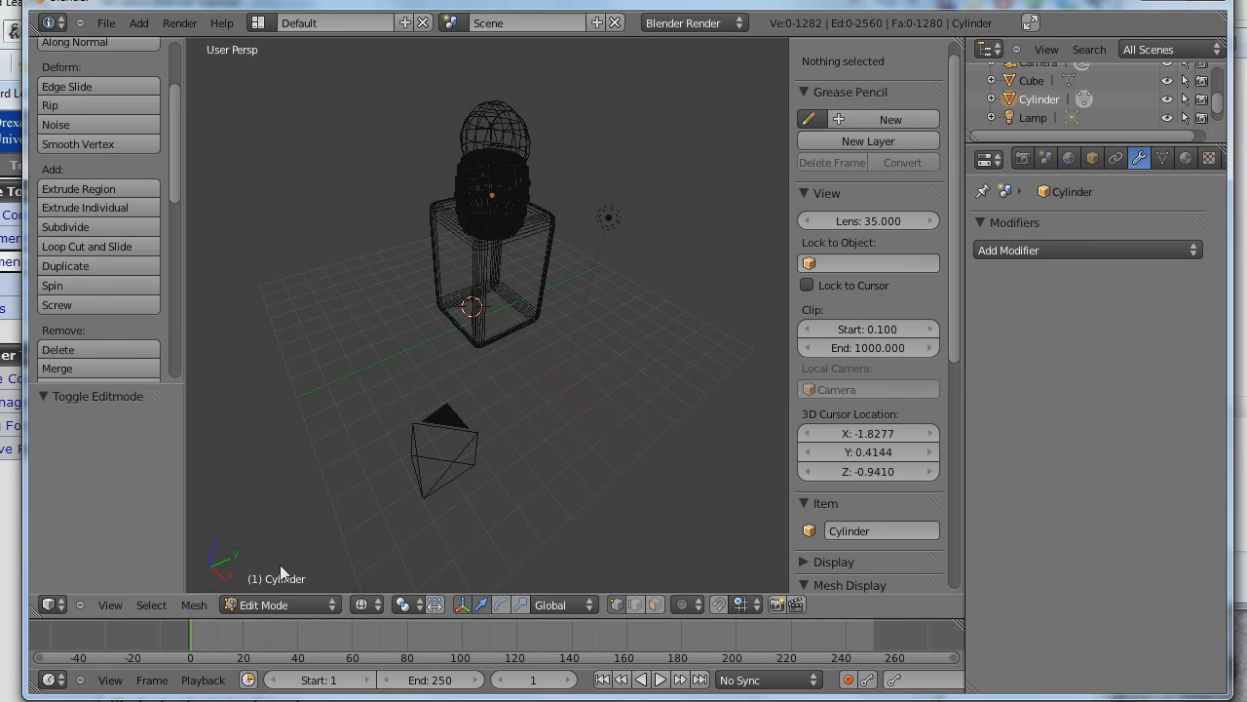
pyautogui.click(193, 606)
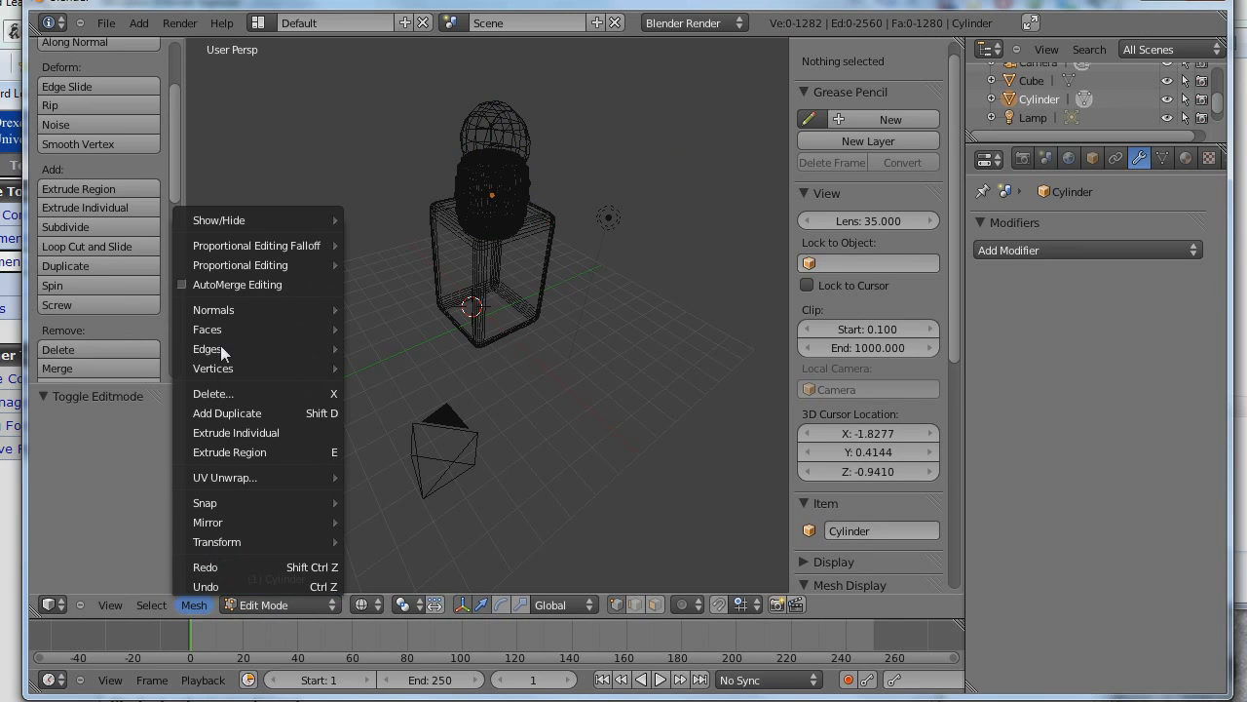
pyautogui.moveTo(222, 331)
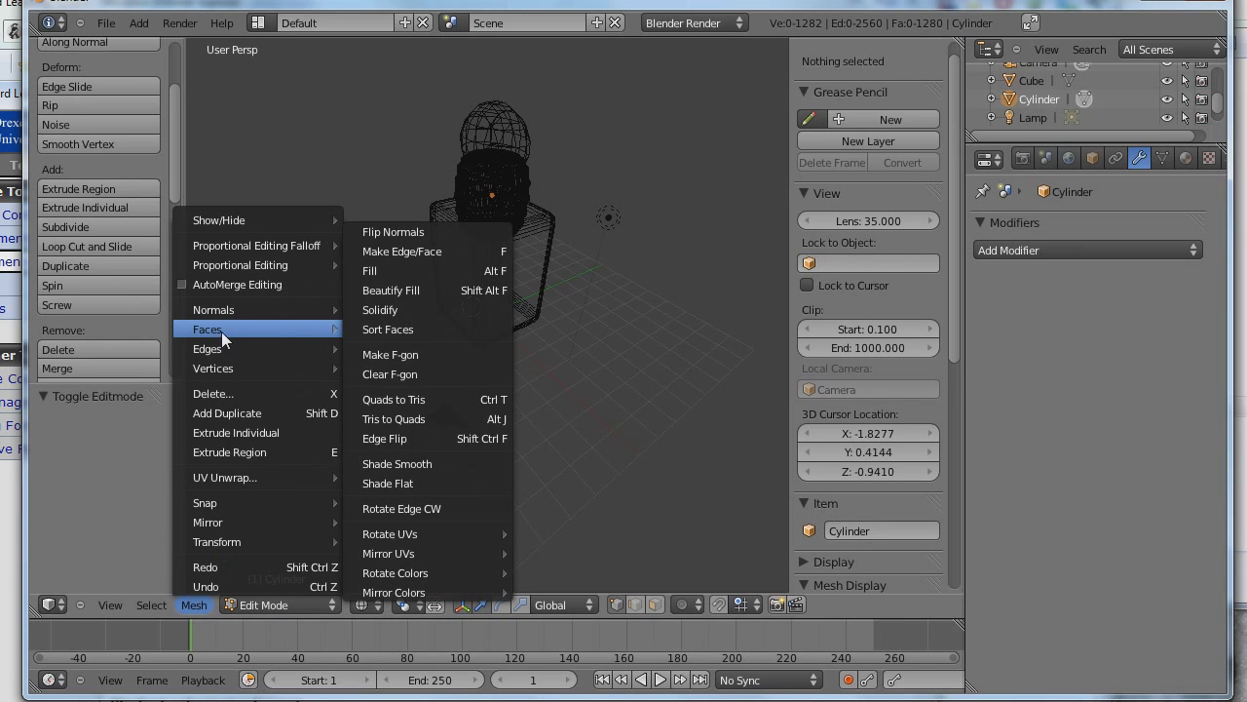
pyautogui.click(404, 400)
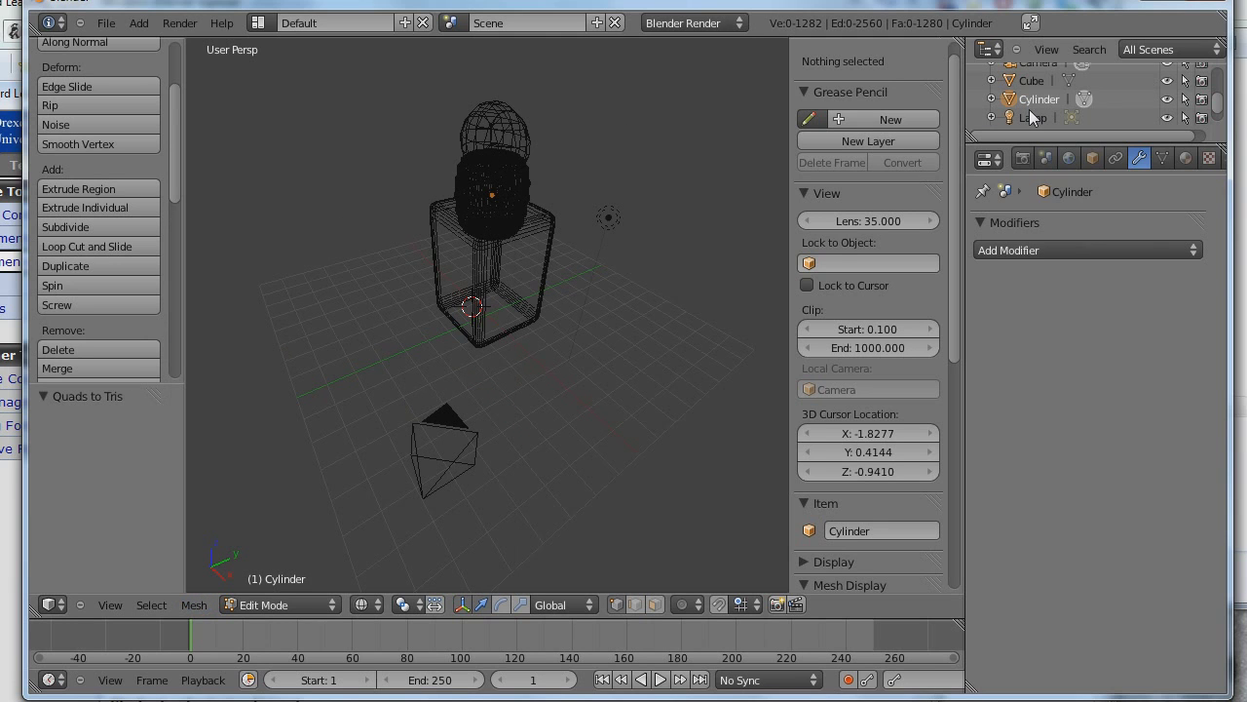
# Step: Select the ellipsoid mesh Mball.001, select all its geometry in Edit Mode and convert its quads to triangles
pyautogui.scroll(-2, 1218, 108)
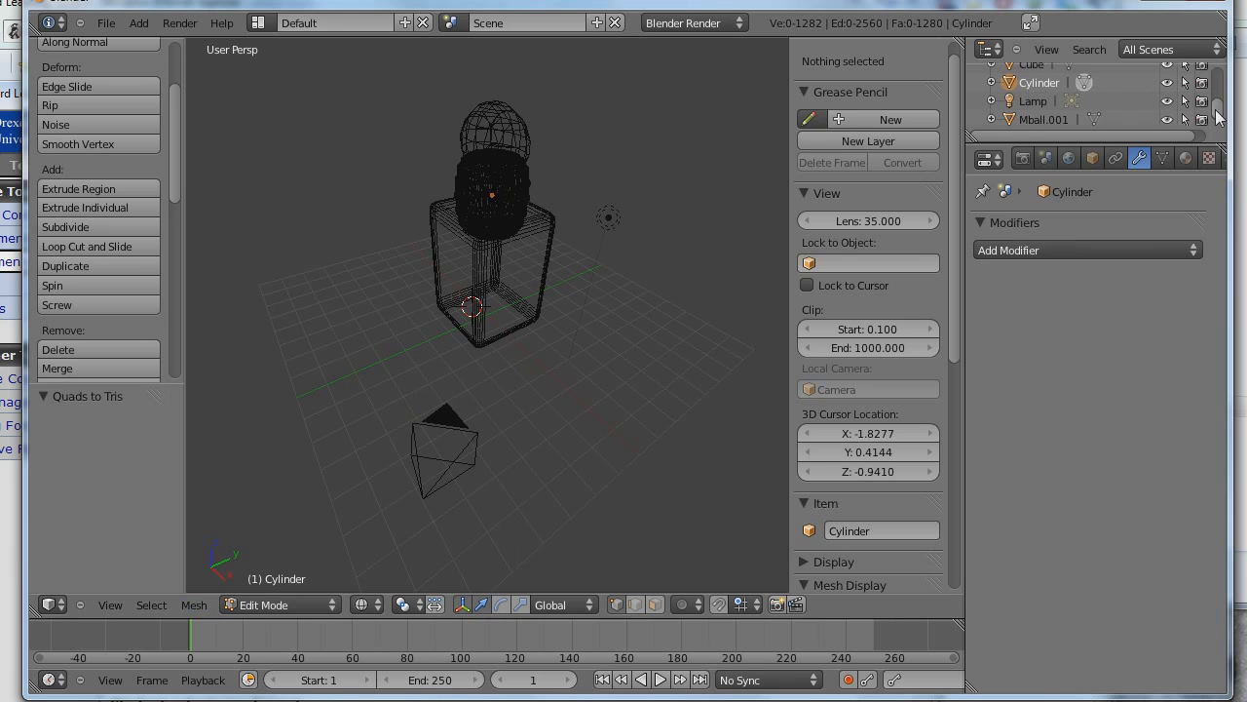
pyautogui.click(1016, 115)
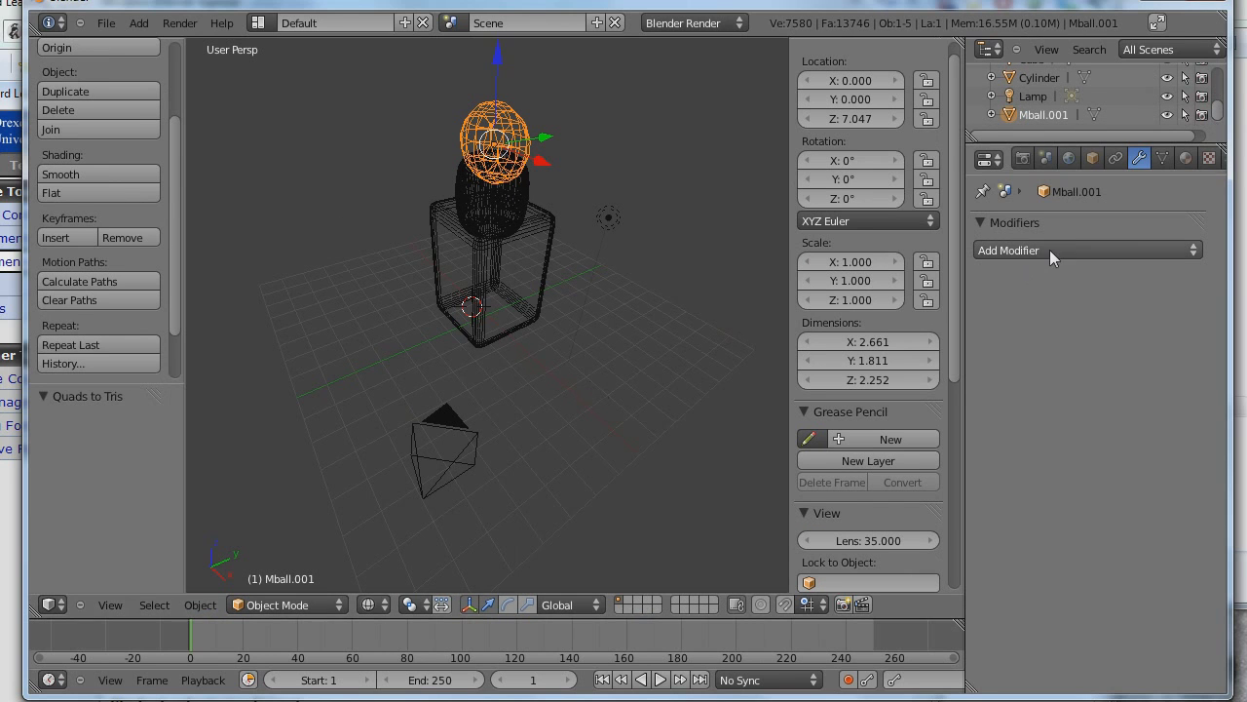
pyautogui.click(300, 606)
pyautogui.click(291, 563)
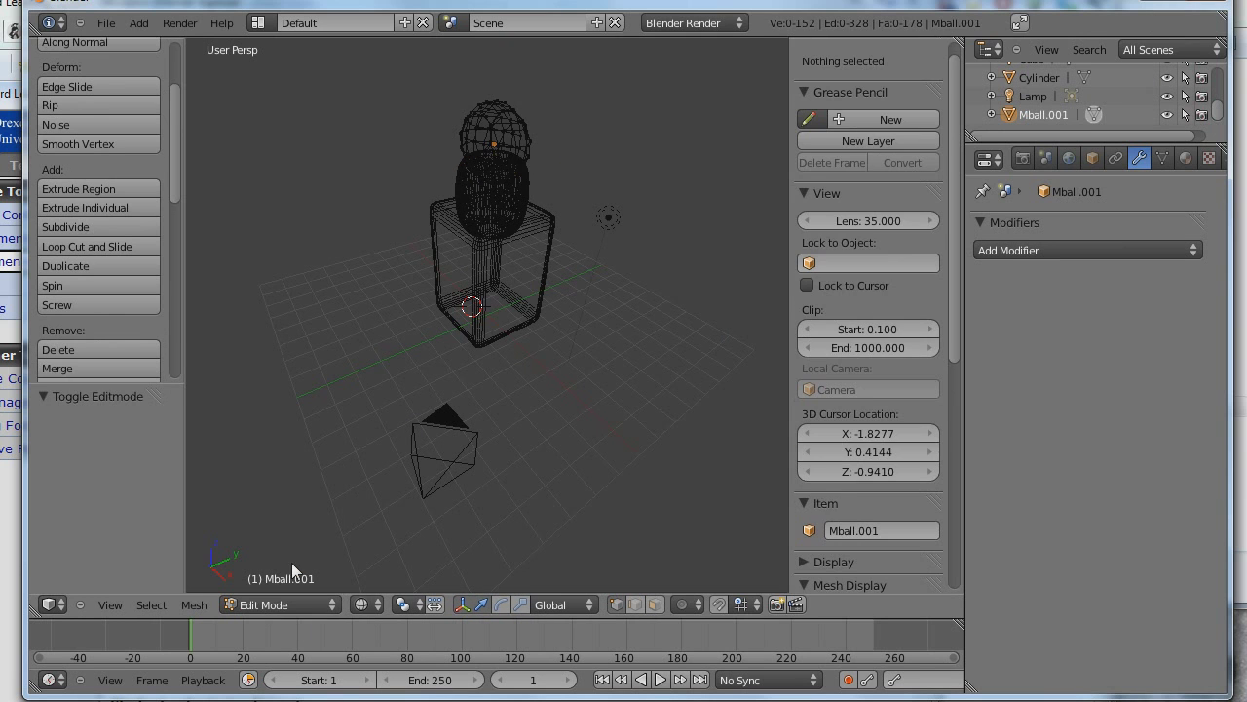
pyautogui.press('a')
pyautogui.press('a')
pyautogui.press('a')
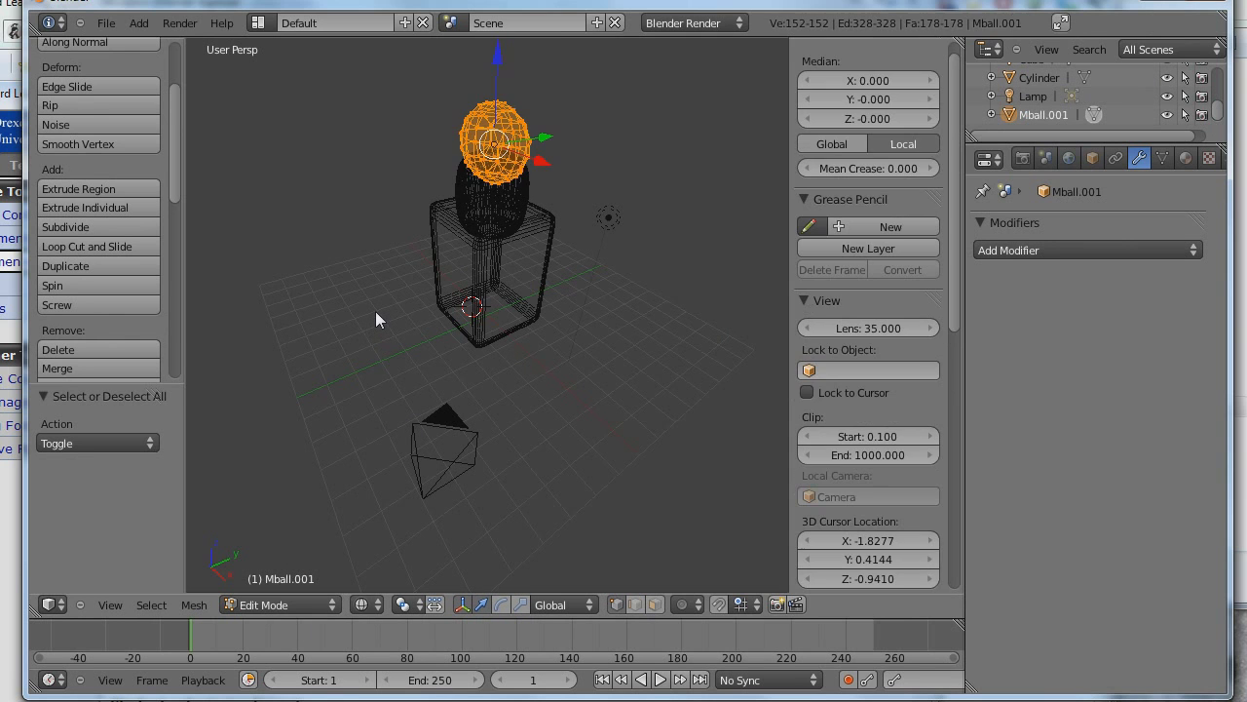
pyautogui.click(194, 606)
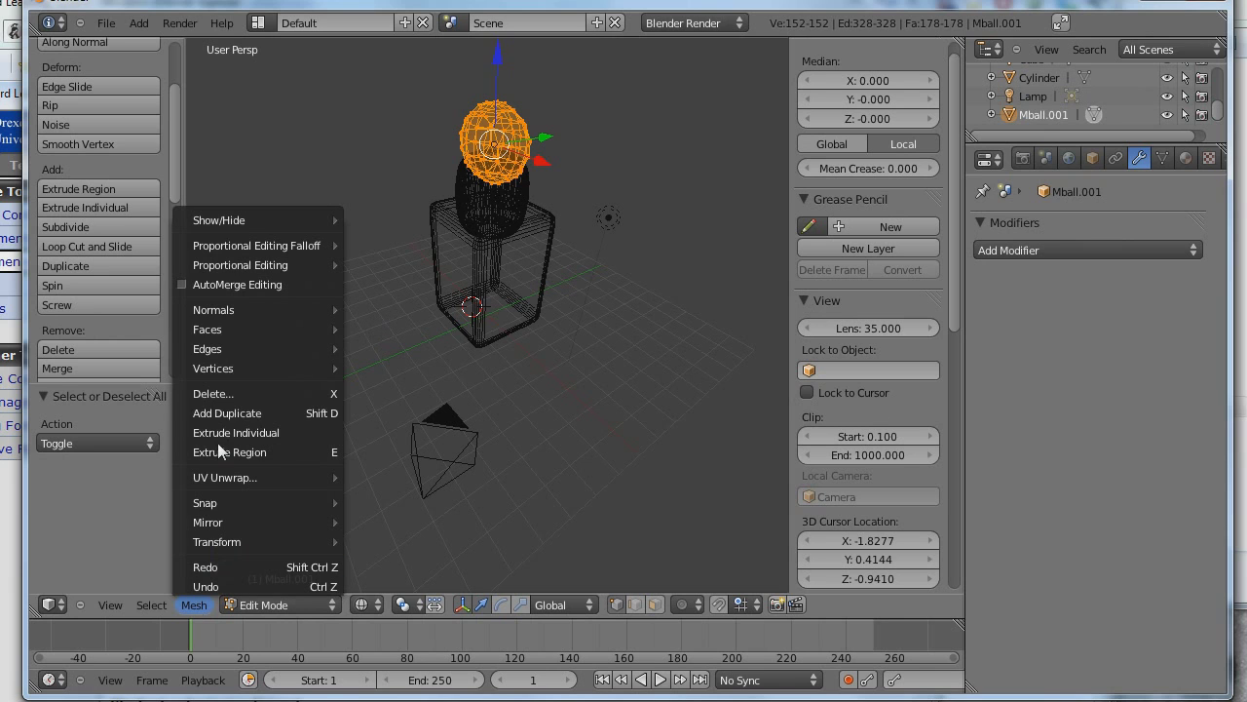
pyautogui.moveTo(226, 326)
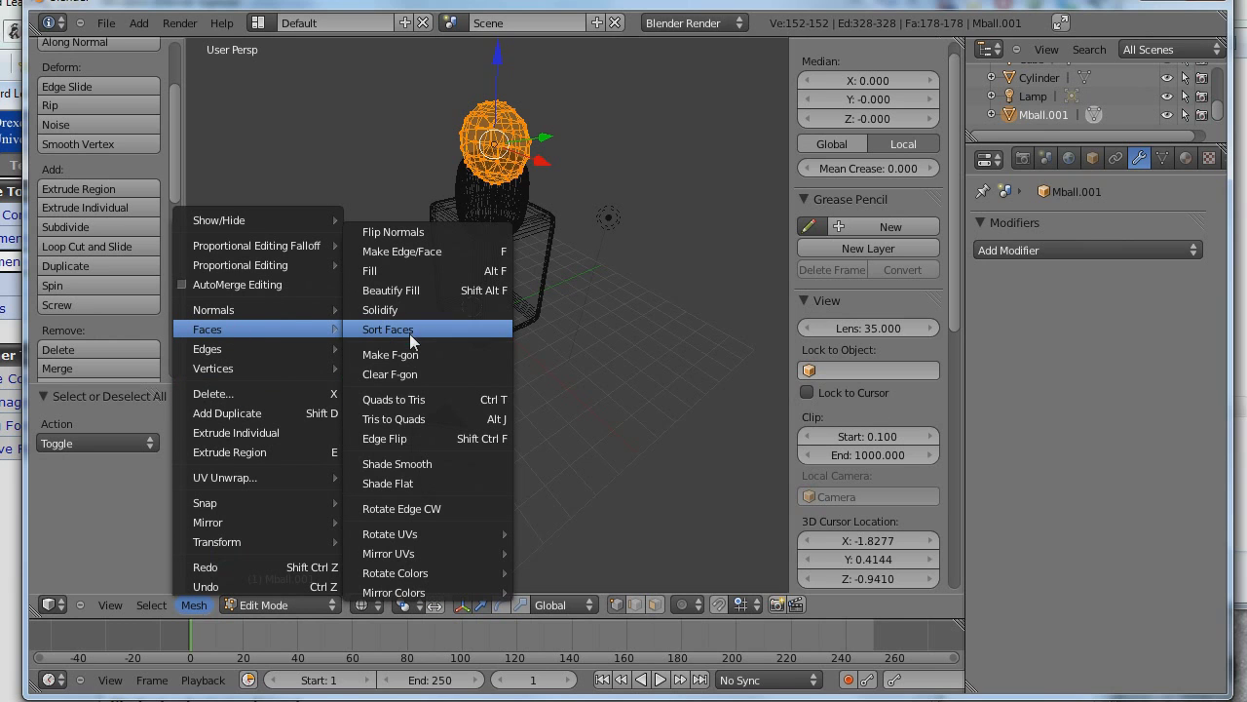
pyautogui.click(432, 398)
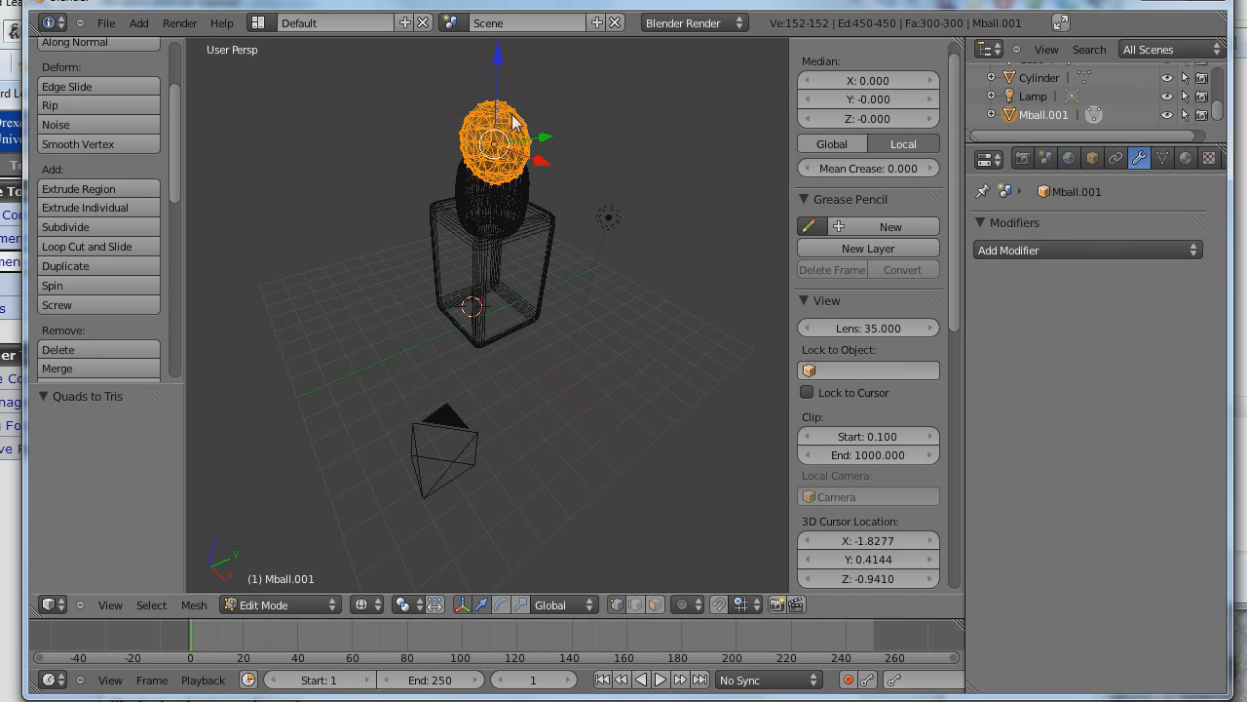
pyautogui.moveTo(411, 351)
pyautogui.mouseDown(button='middle')
pyautogui.moveTo(340, 425)
pyautogui.moveTo(432, 407)
pyautogui.moveTo(424, 350)
pyautogui.moveTo(408, 358)
pyautogui.mouseUp(button='middle')
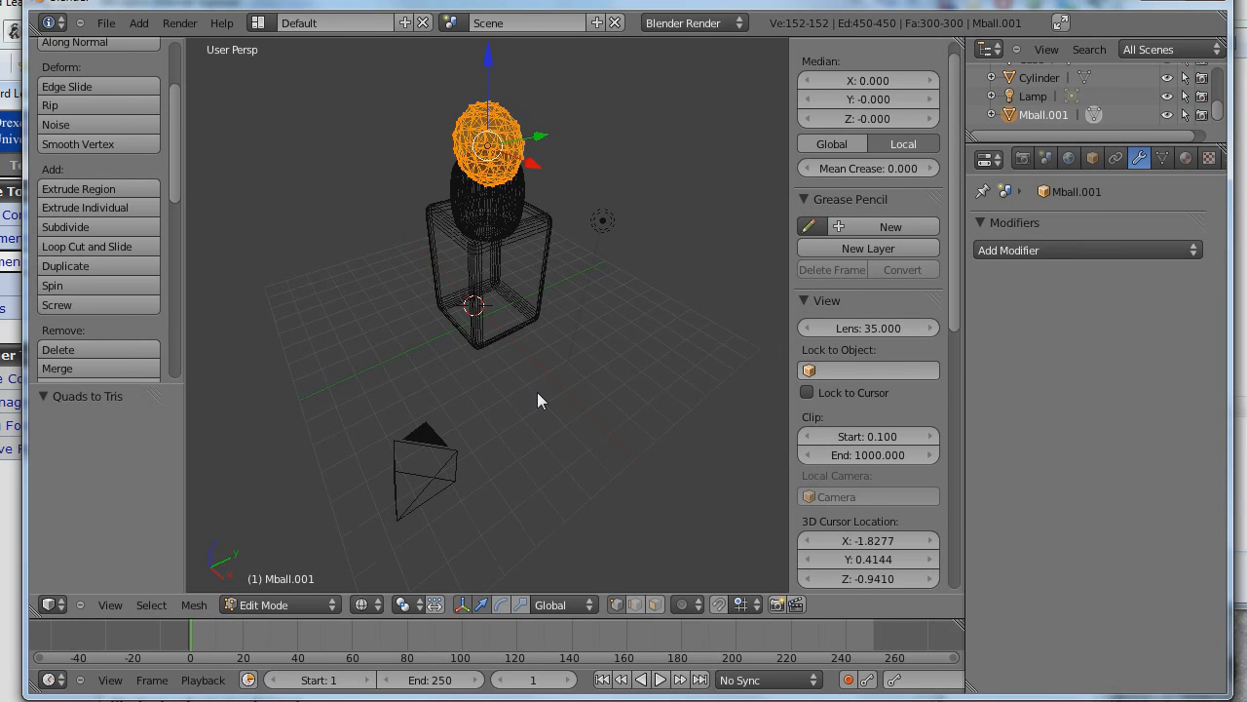
# Step: Return the ellipsoid to Object Mode and delete the lamp and the camera from the scene
pyautogui.press('Tab')
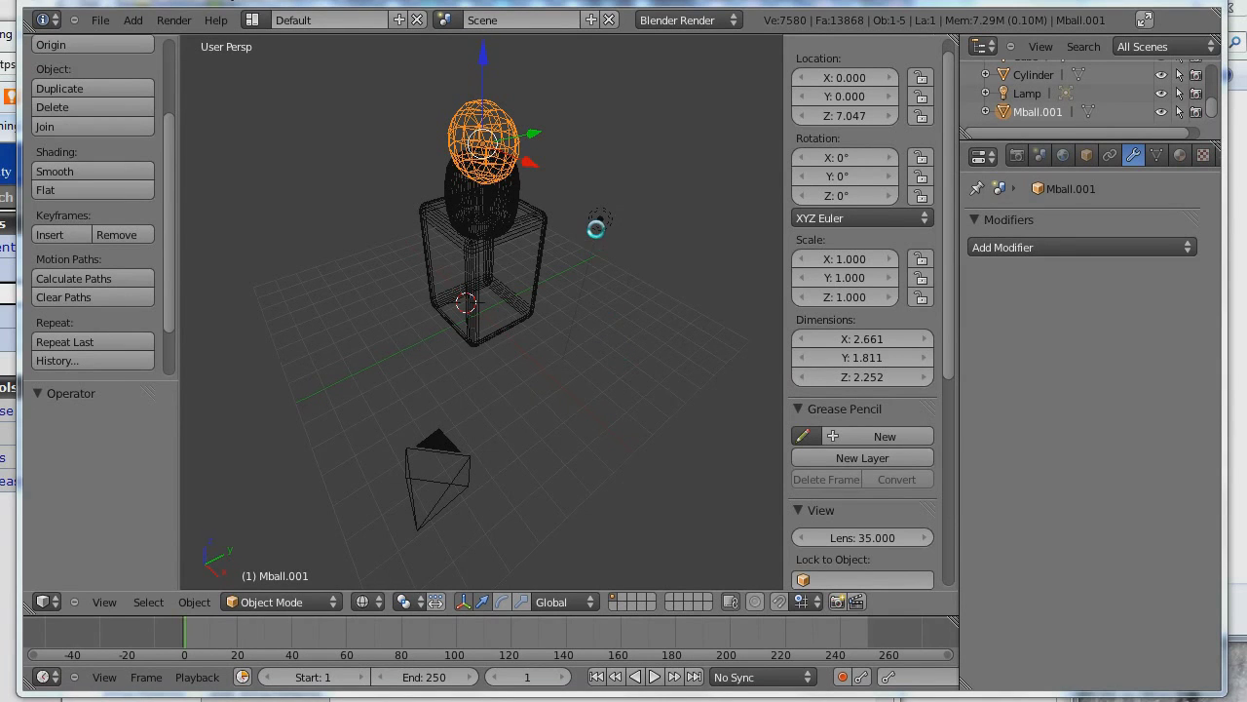
pyautogui.rightClick(598, 218)
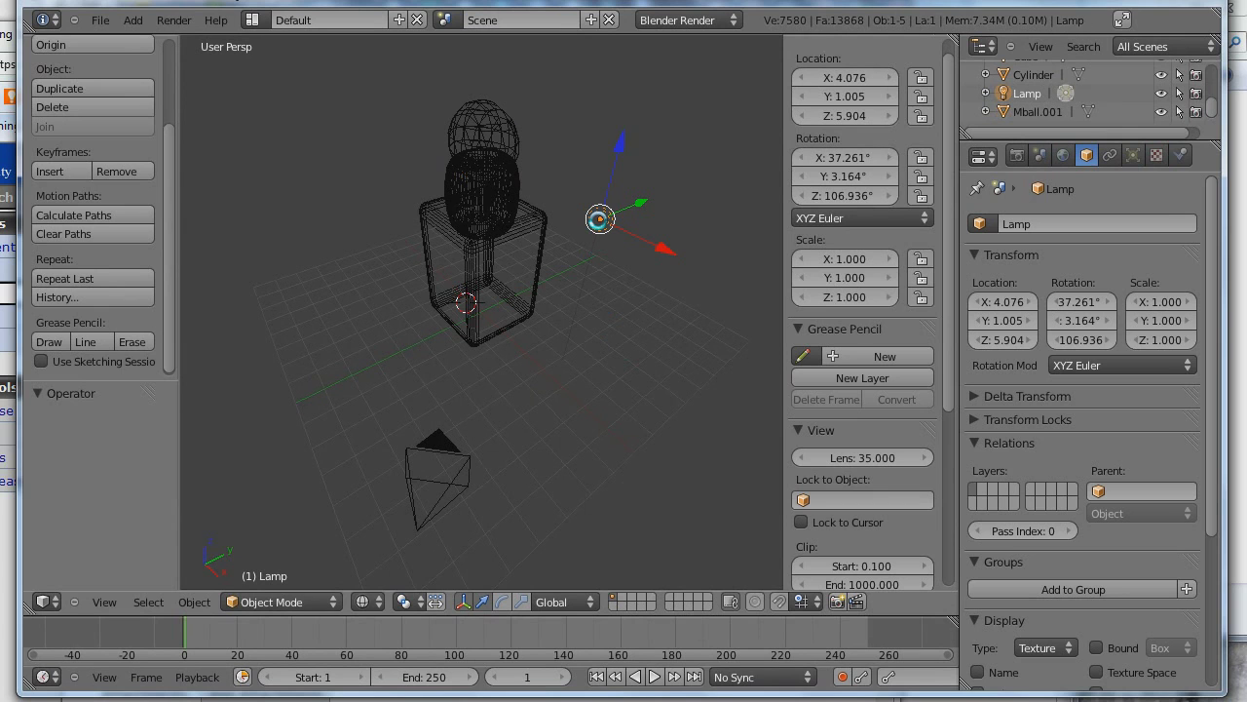
pyautogui.press('x')
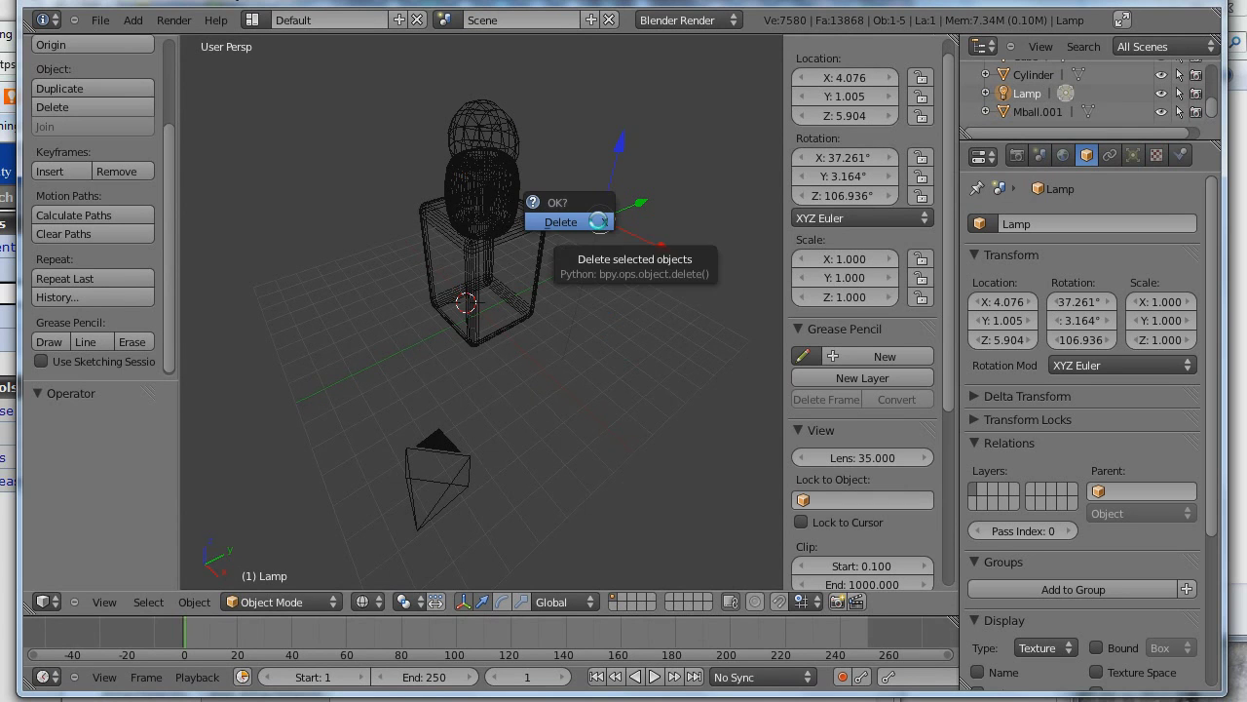
pyautogui.click(597, 223)
pyautogui.rightClick(451, 465)
pyautogui.press('x')
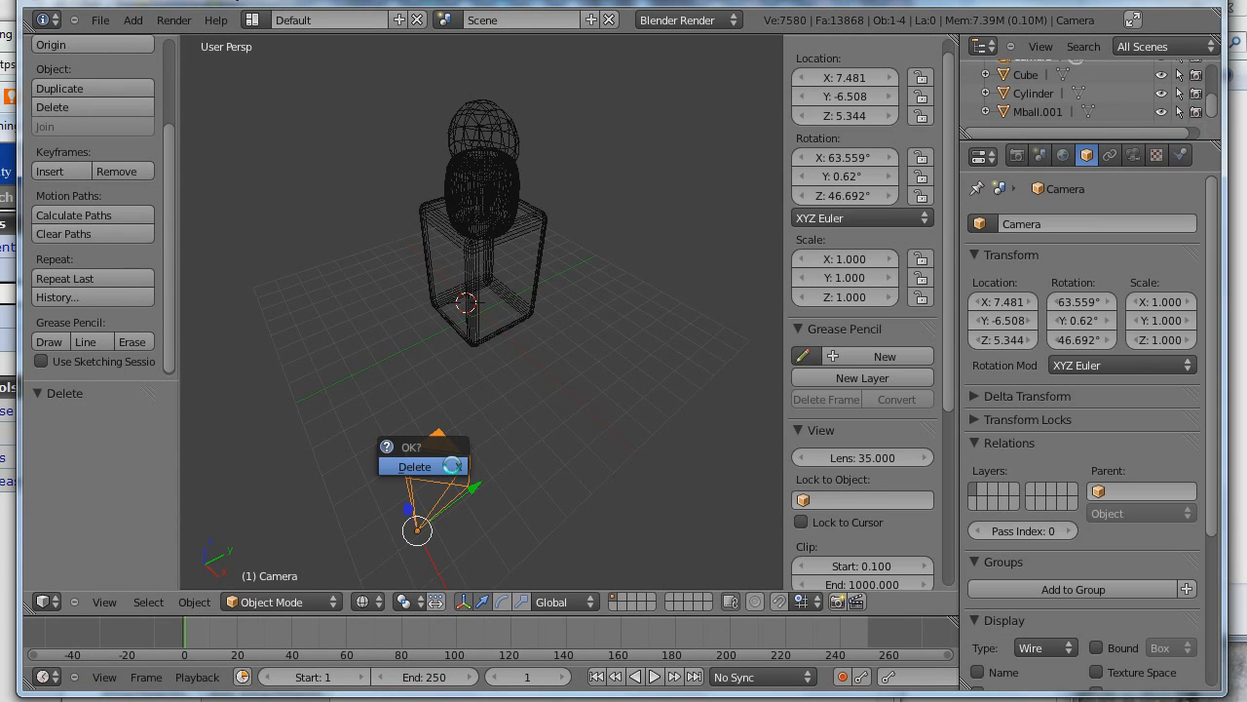
pyautogui.click(451, 464)
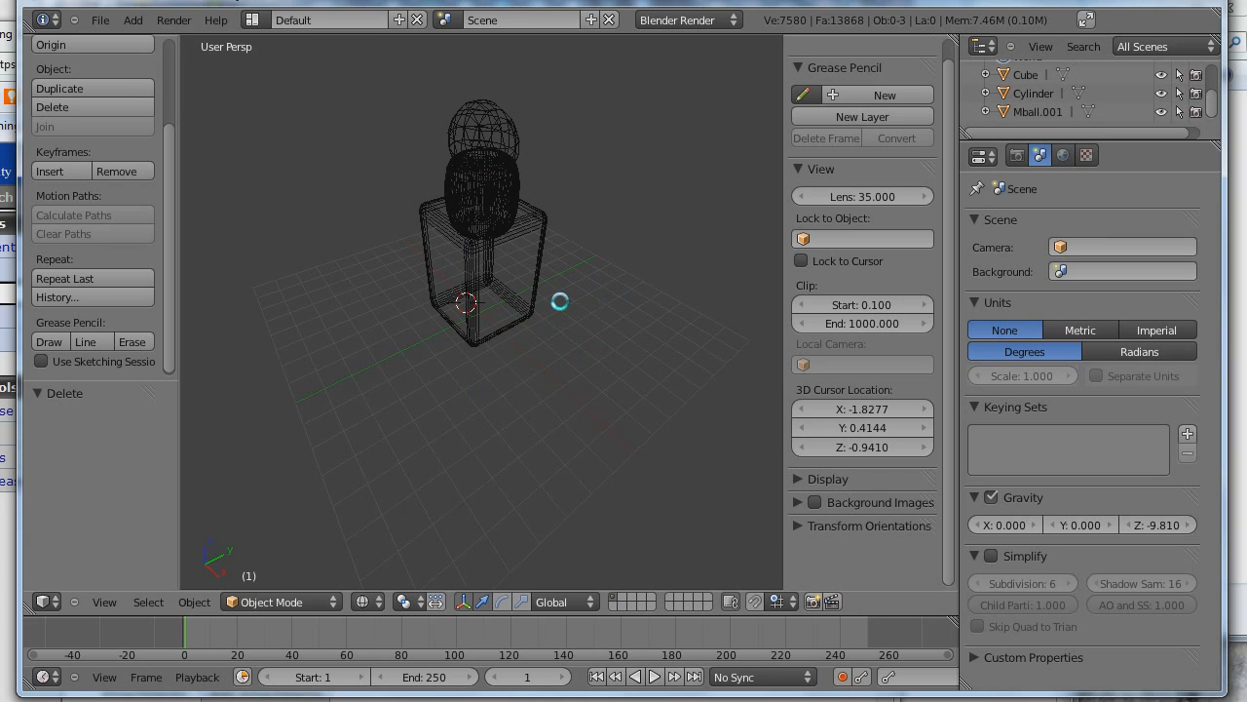
# Step: Move all three objects together about 2.386 along X and about 2.265 along Y, leaving them deselected
pyautogui.press('a')
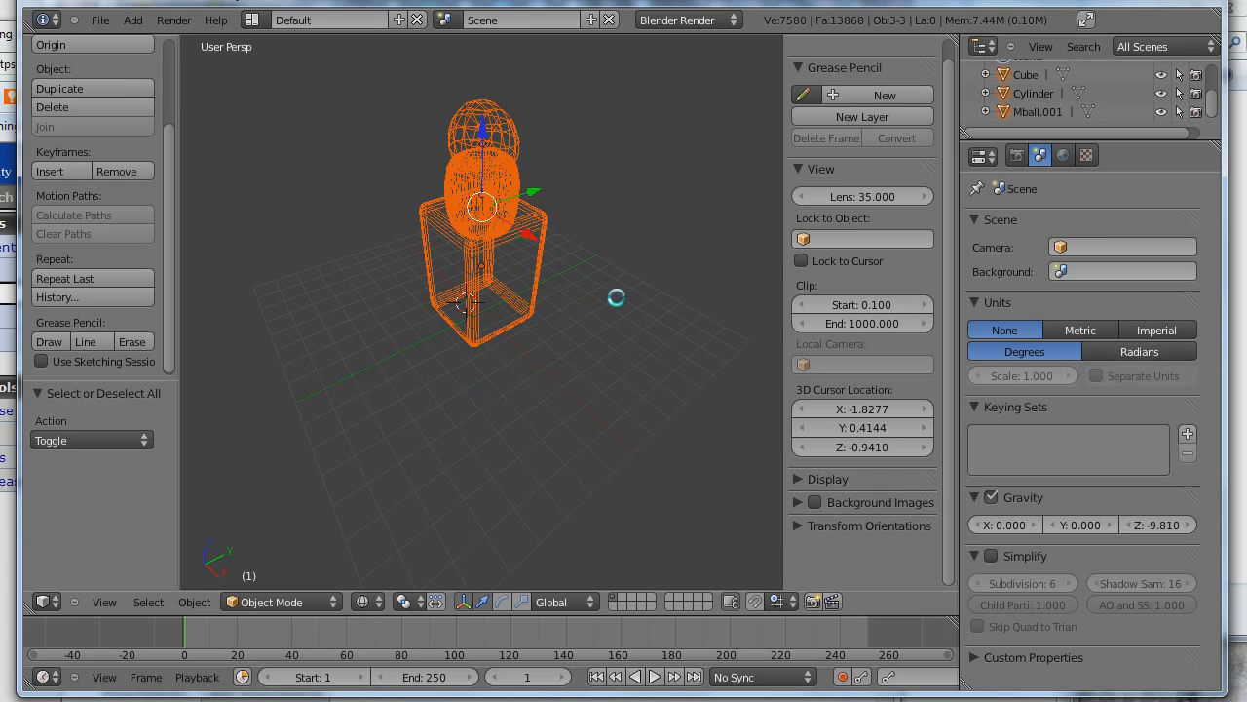
pyautogui.press('g')
pyautogui.press('x')
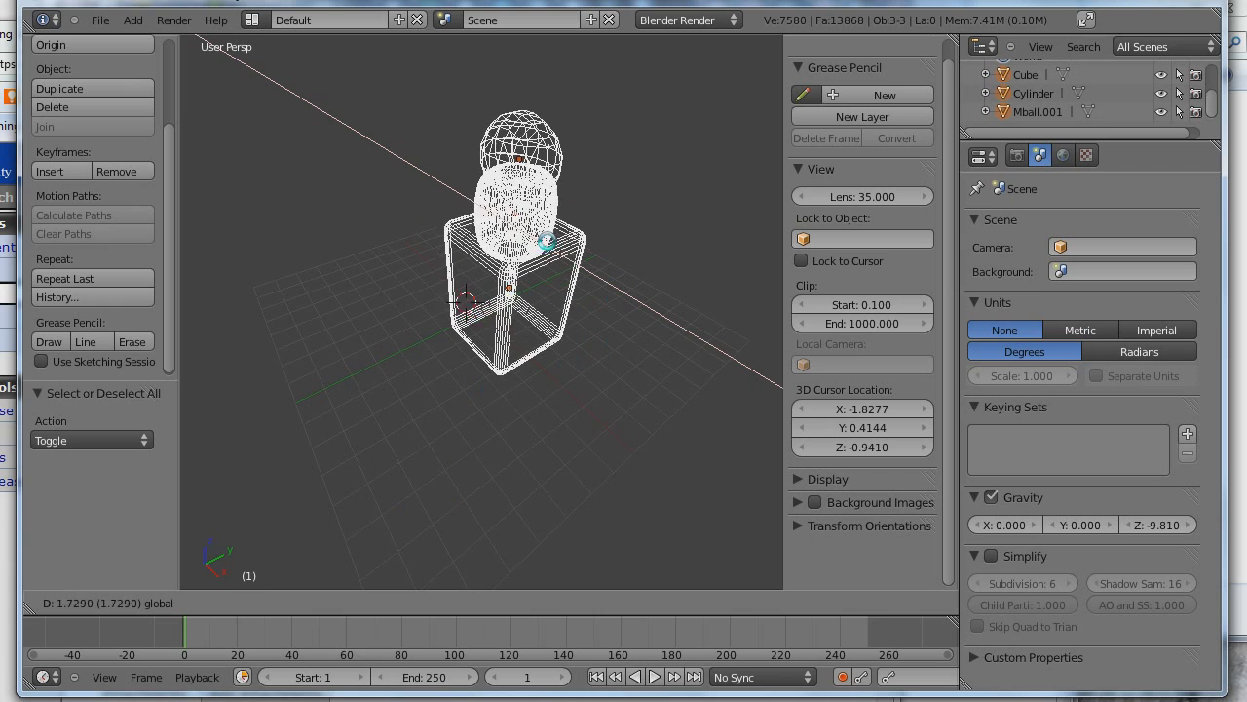
pyautogui.click(563, 243)
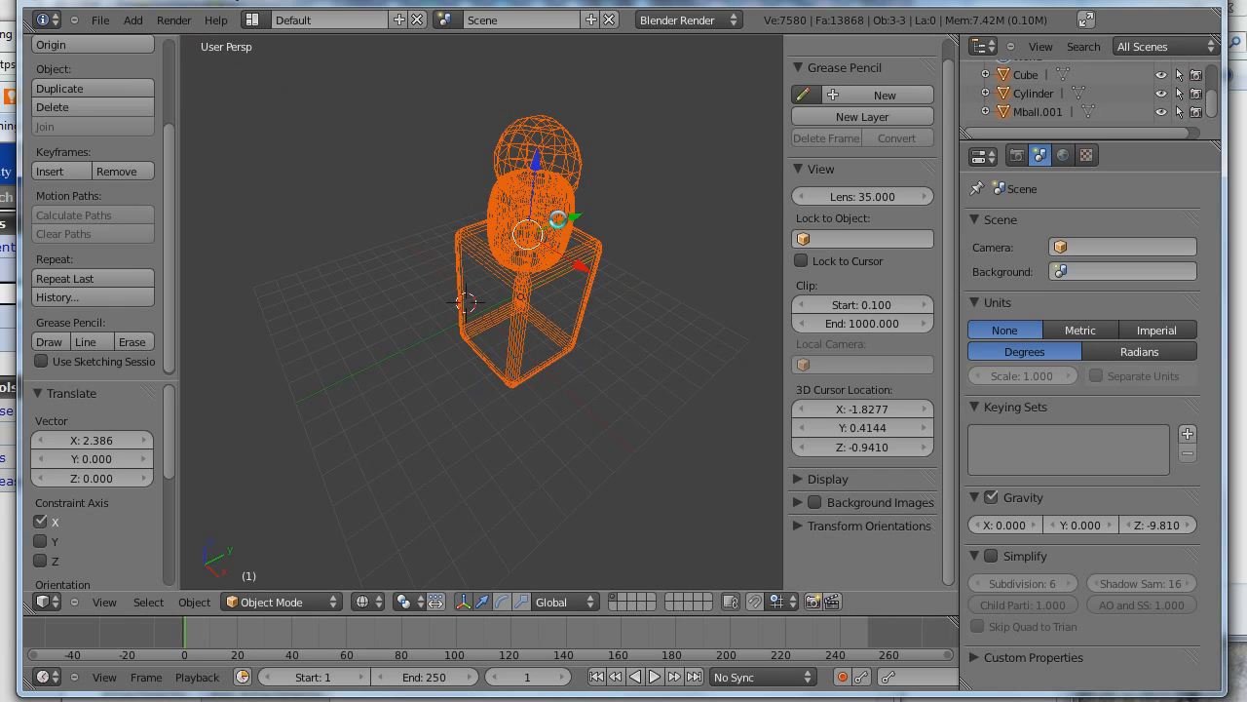
pyautogui.press('g')
pyautogui.press('y')
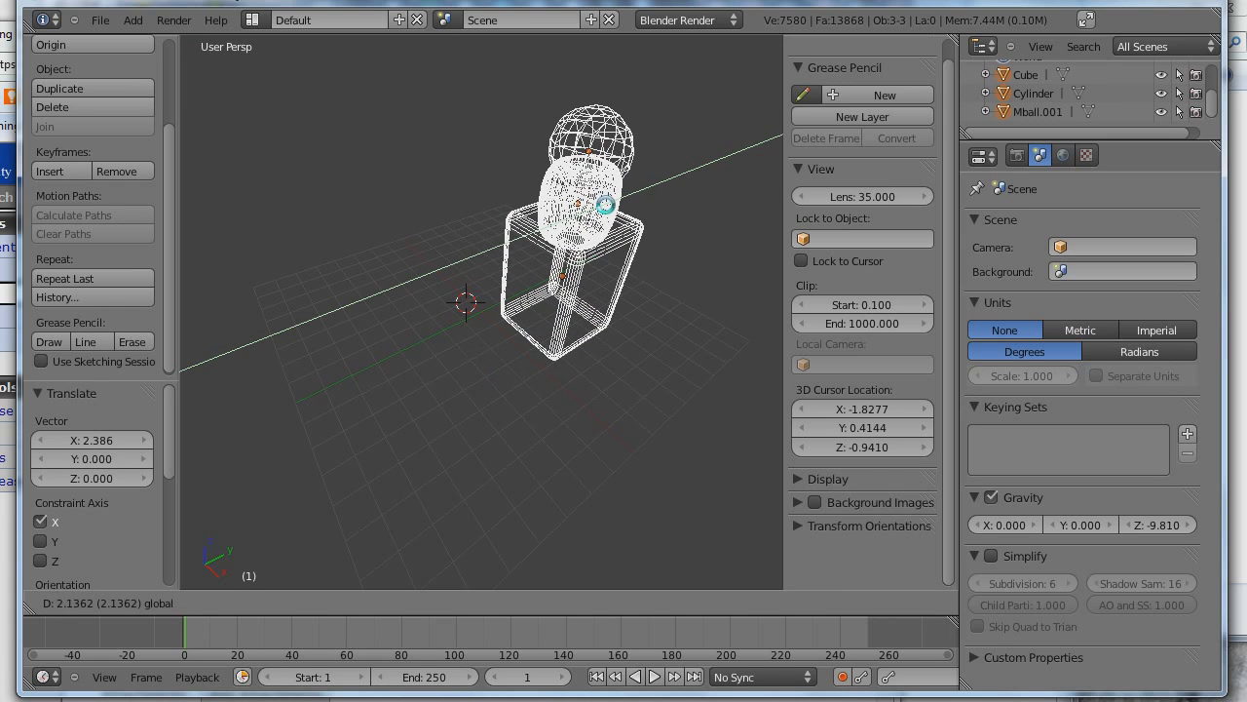
pyautogui.click(608, 205)
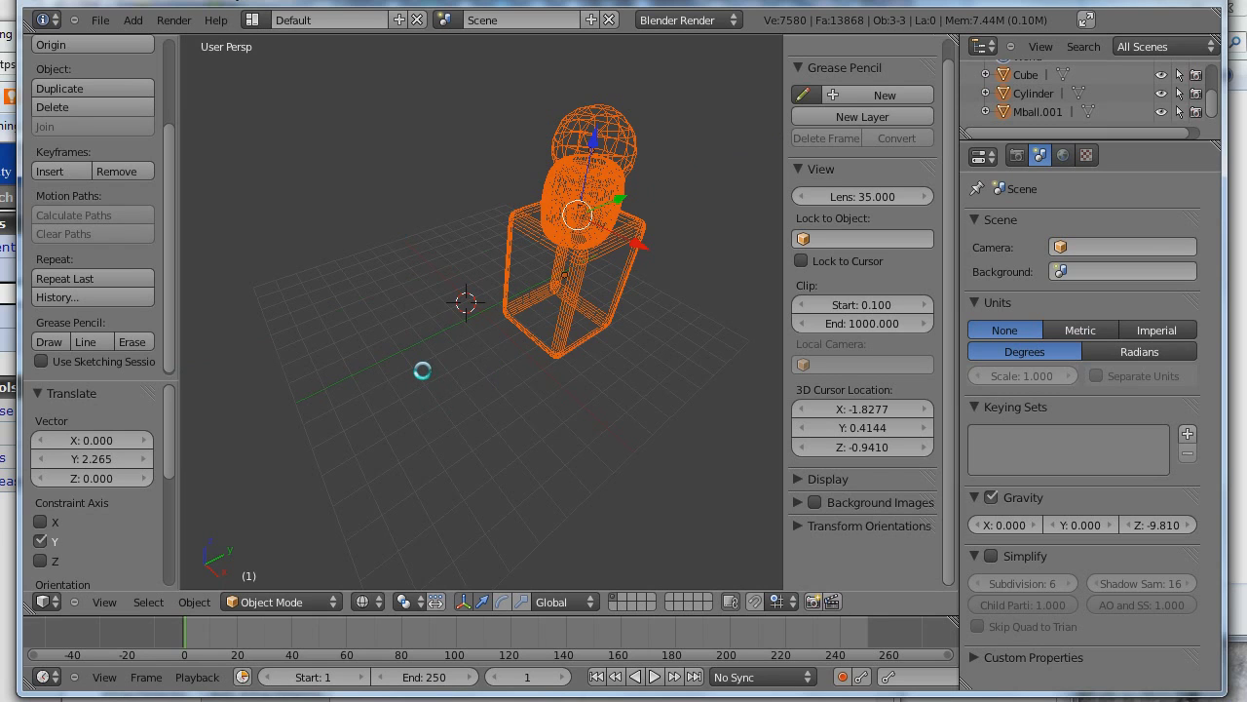
pyautogui.press('a')
# Step: Export the scene as Wavefront OBJ with Rotate X90 turned off, overwriting ob1.obj in the VolMesh folder
pyautogui.click(100, 20)
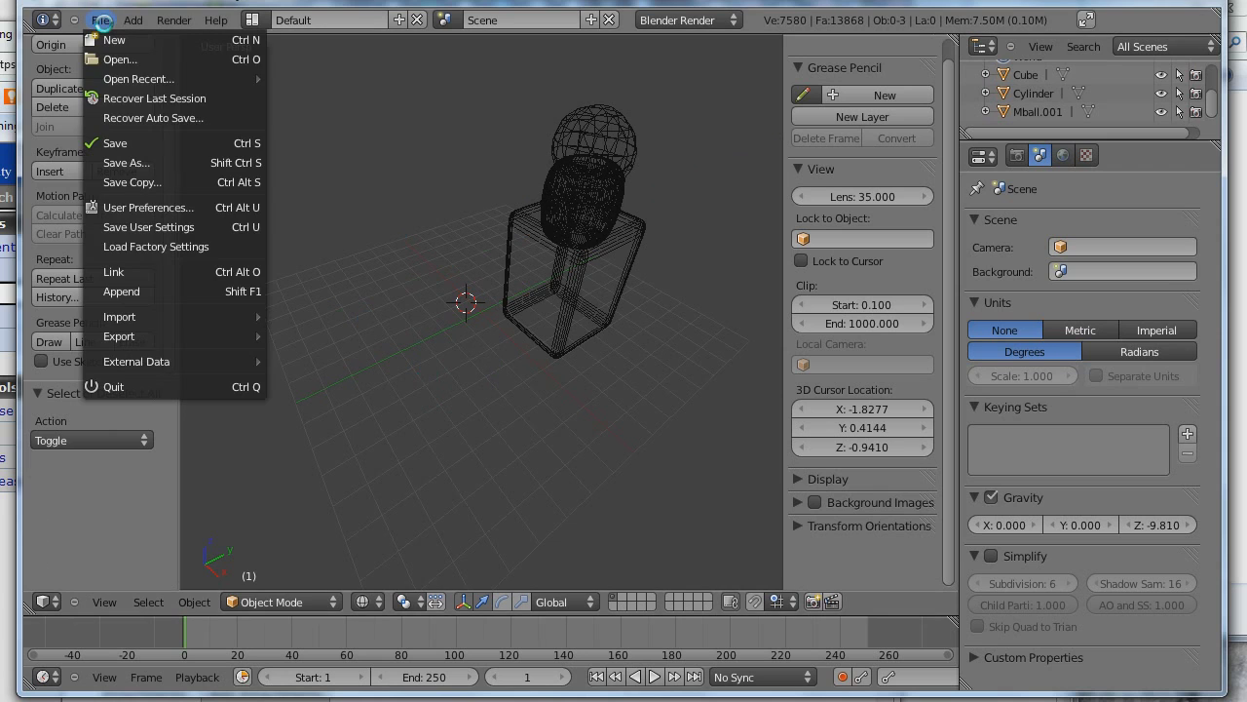
pyautogui.moveTo(129, 336)
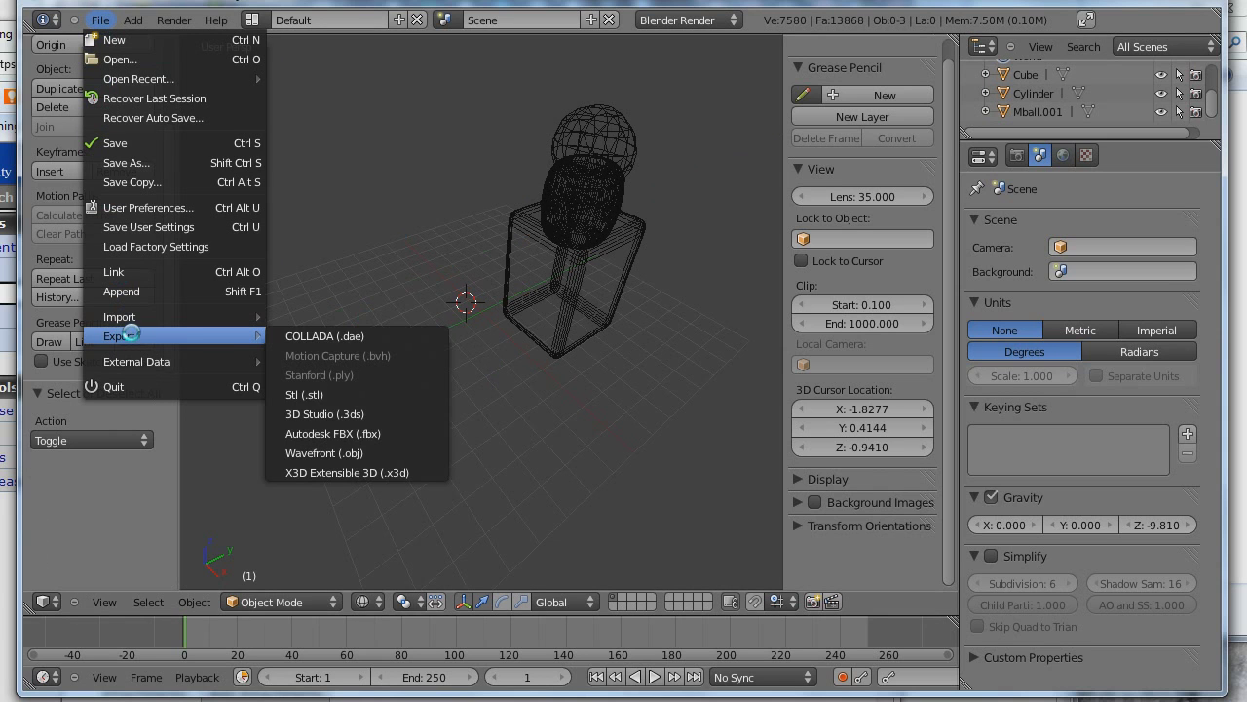
pyautogui.click(339, 452)
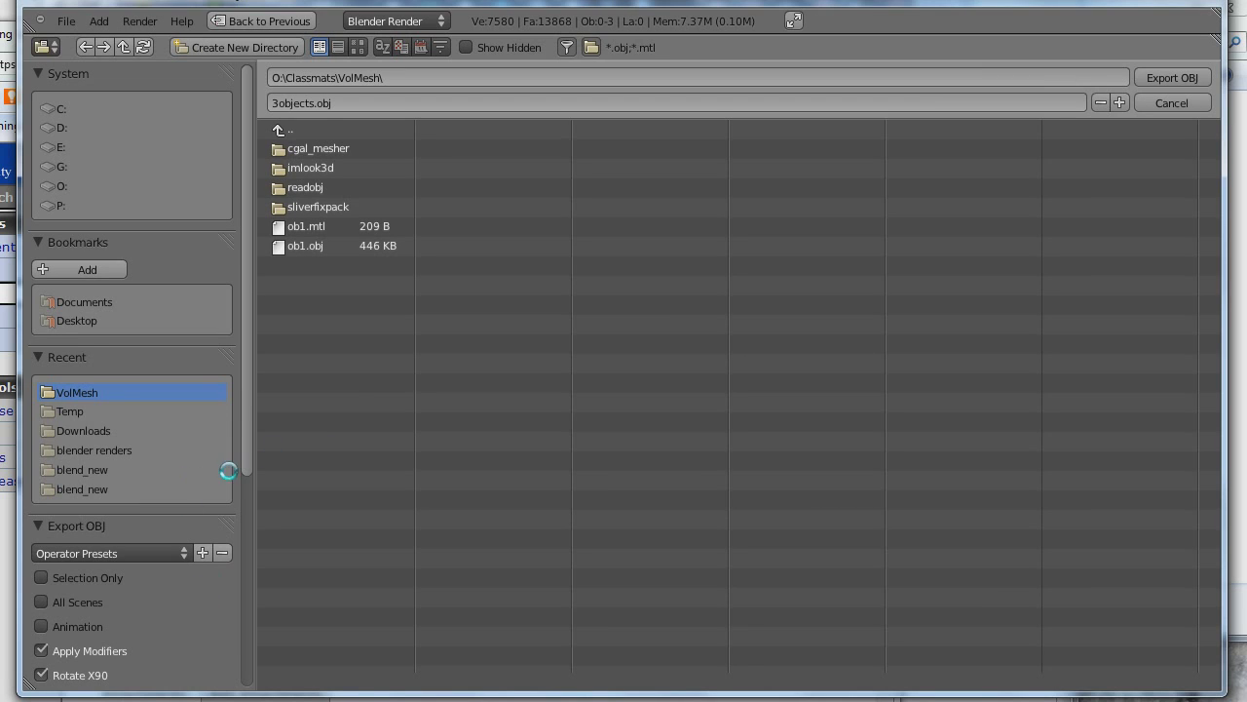
pyautogui.moveTo(246, 378); pyautogui.dragTo(243, 563)
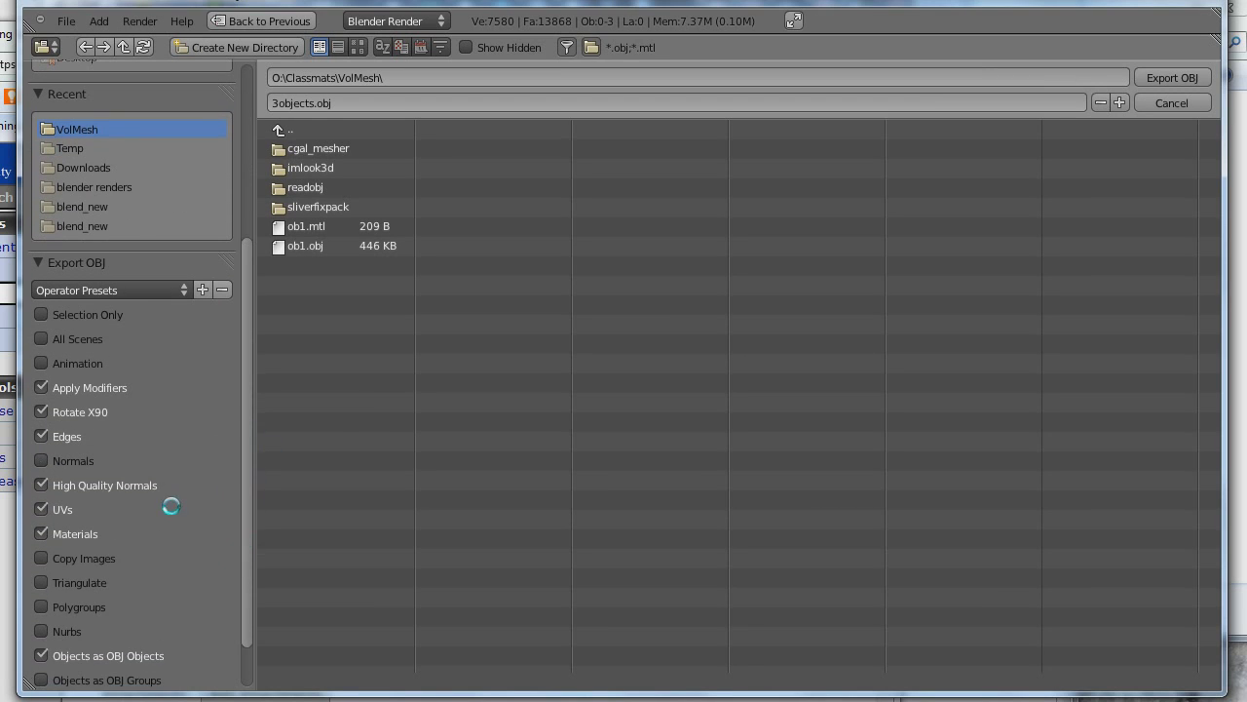
pyautogui.click(42, 411)
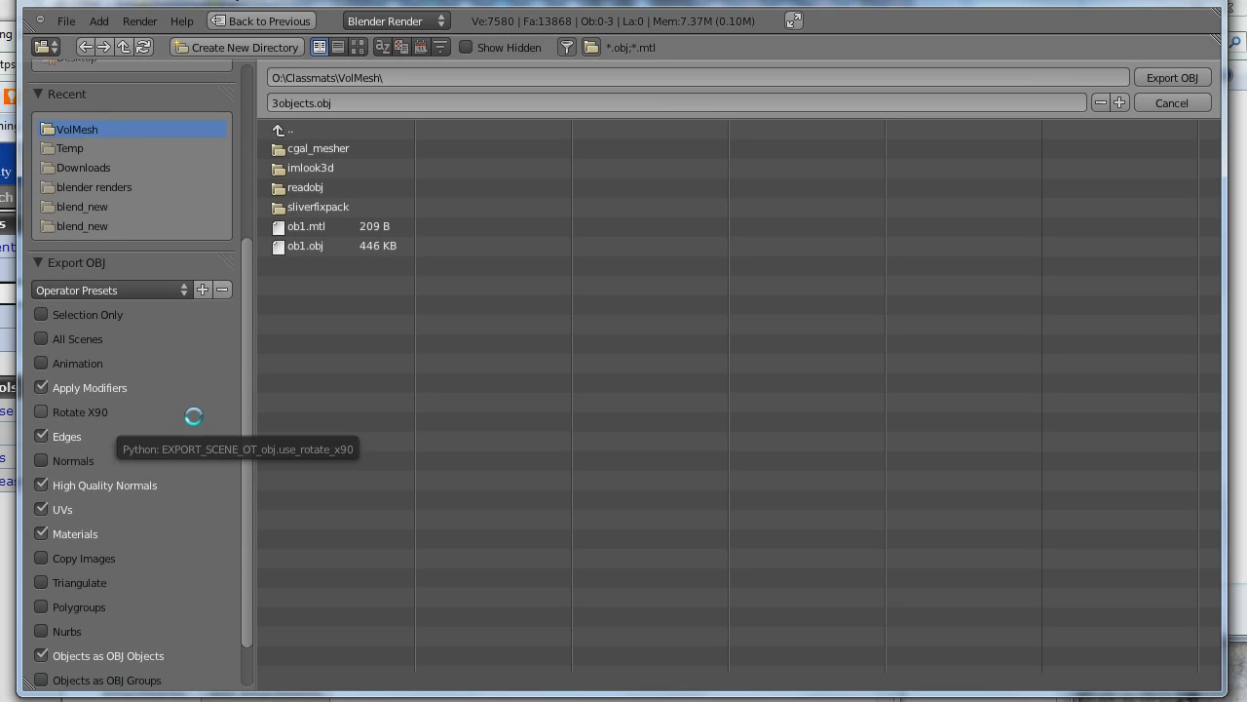
pyautogui.moveTo(245, 447); pyautogui.dragTo(249, 380)
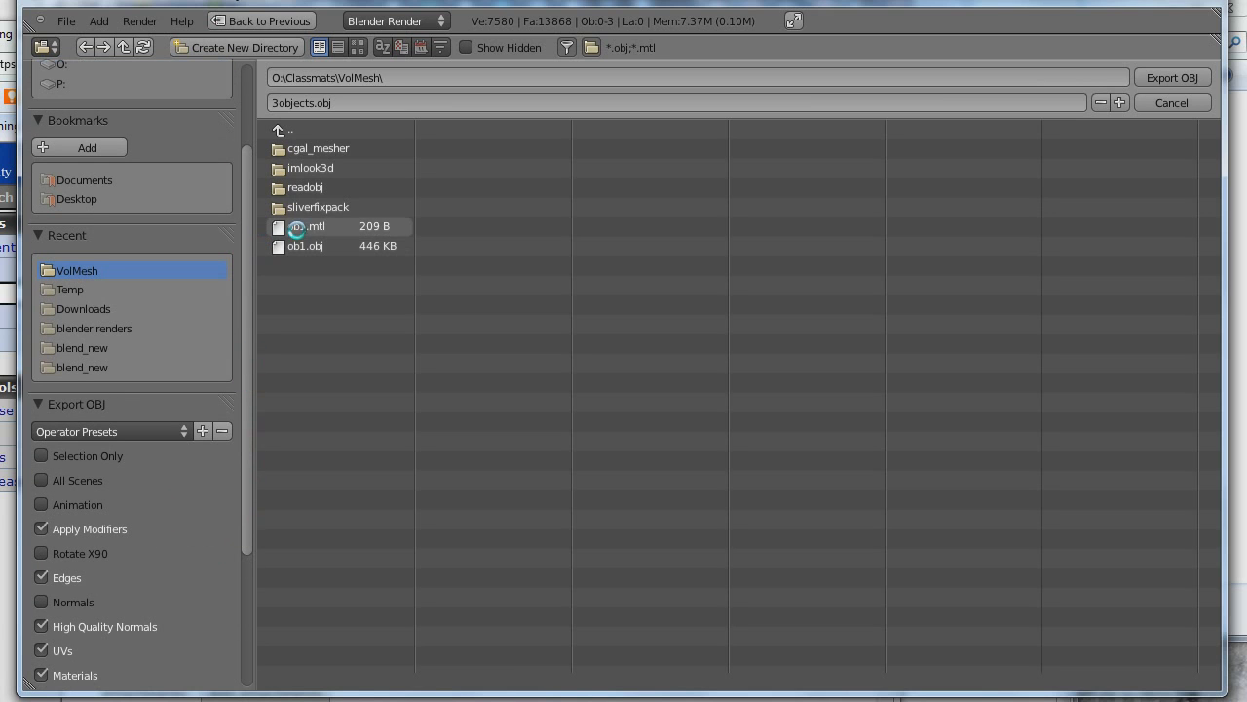
pyautogui.click(316, 244)
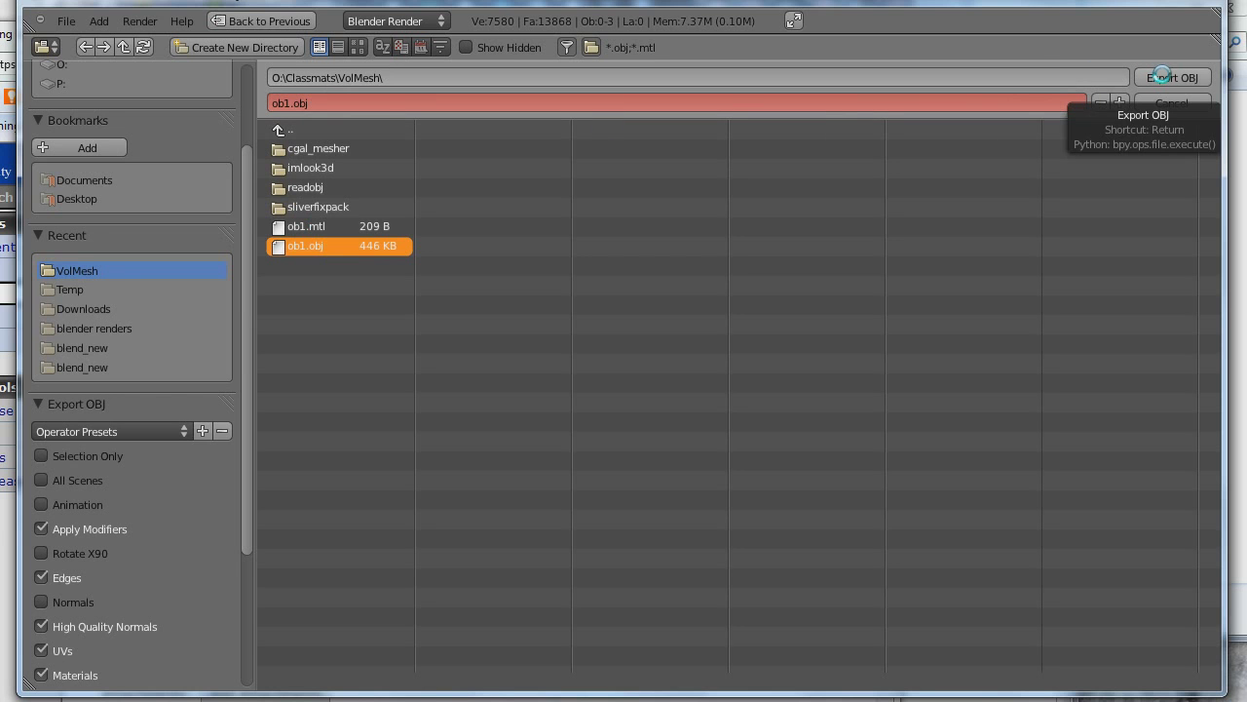
pyautogui.click(1162, 77)
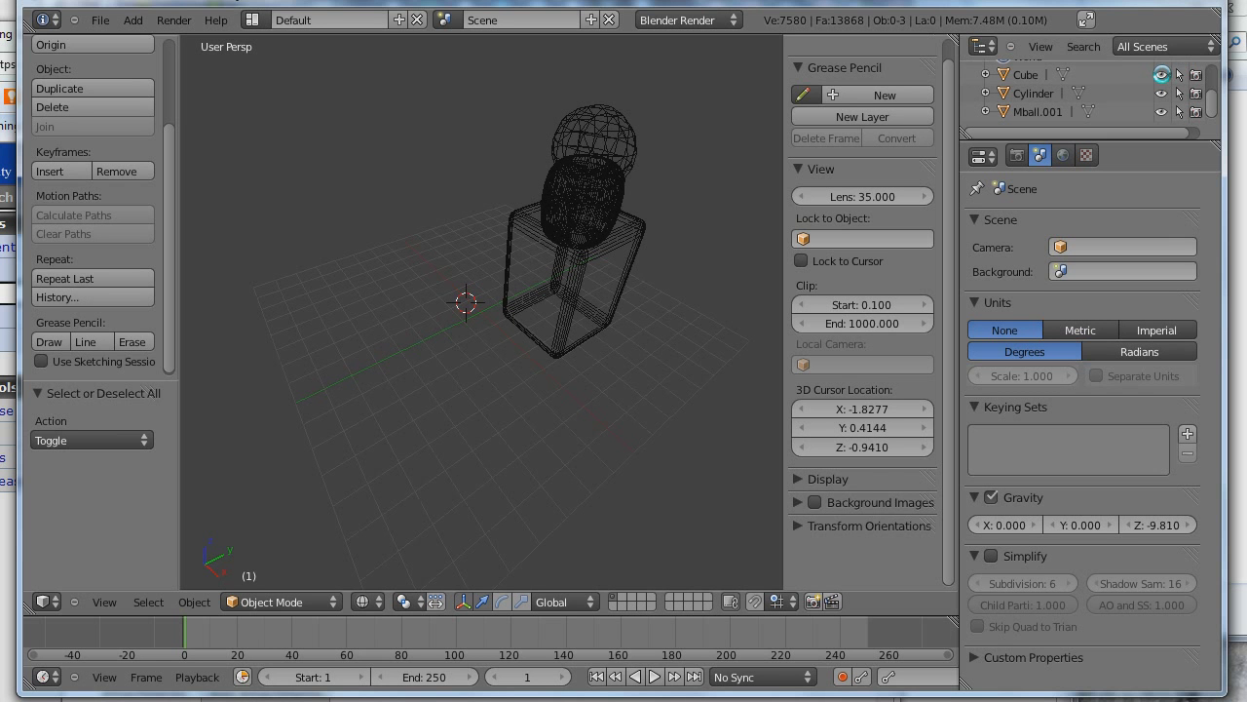